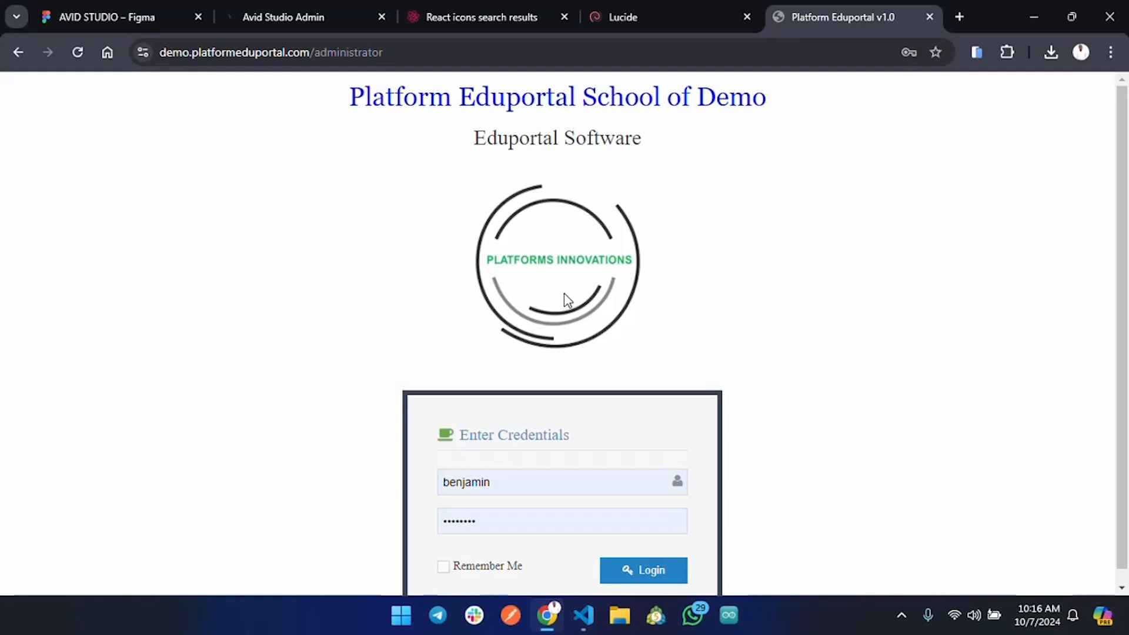
Log in as administrator with the pre-filled credentials, landing on the Add Session page.
scroll(563, 293, down, 1)
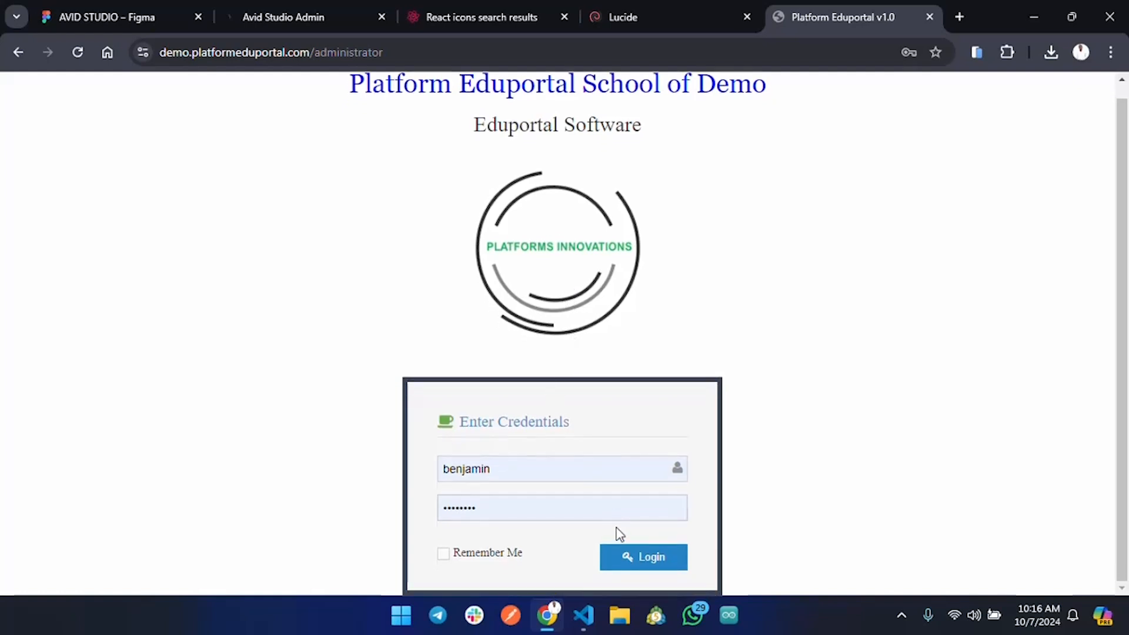
click(633, 559)
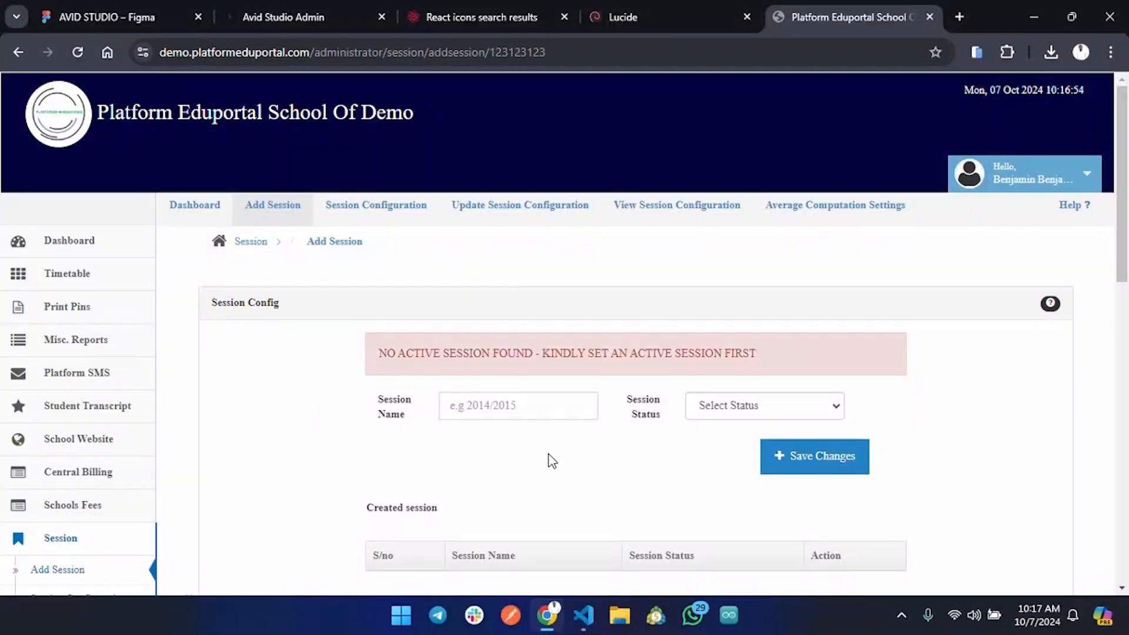
drag(381, 353, 793, 358)
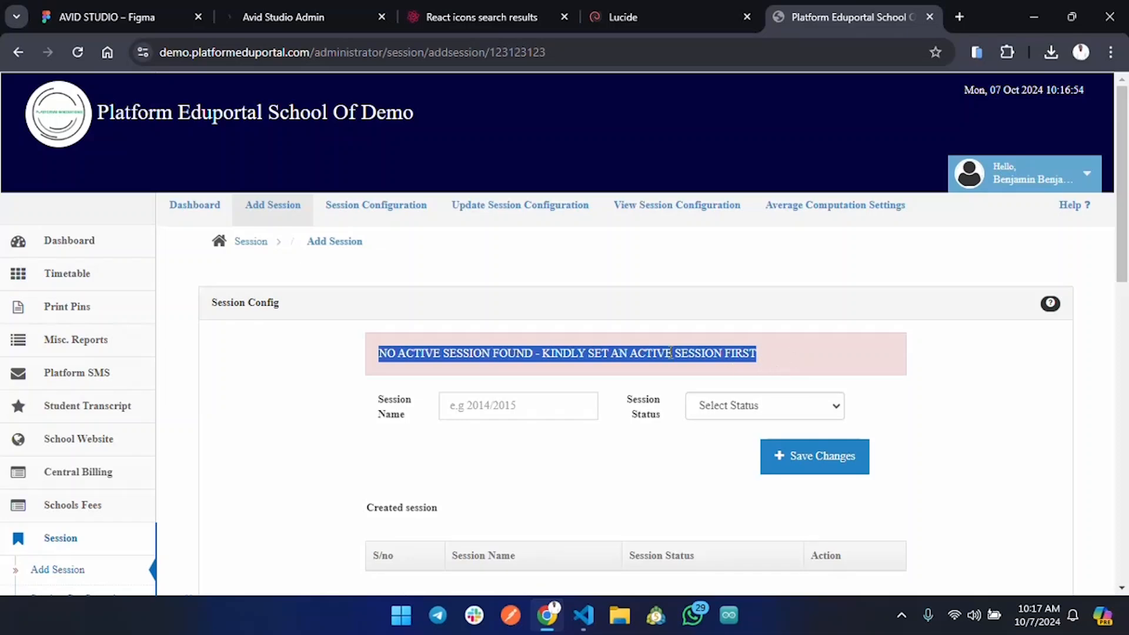
click(68, 539)
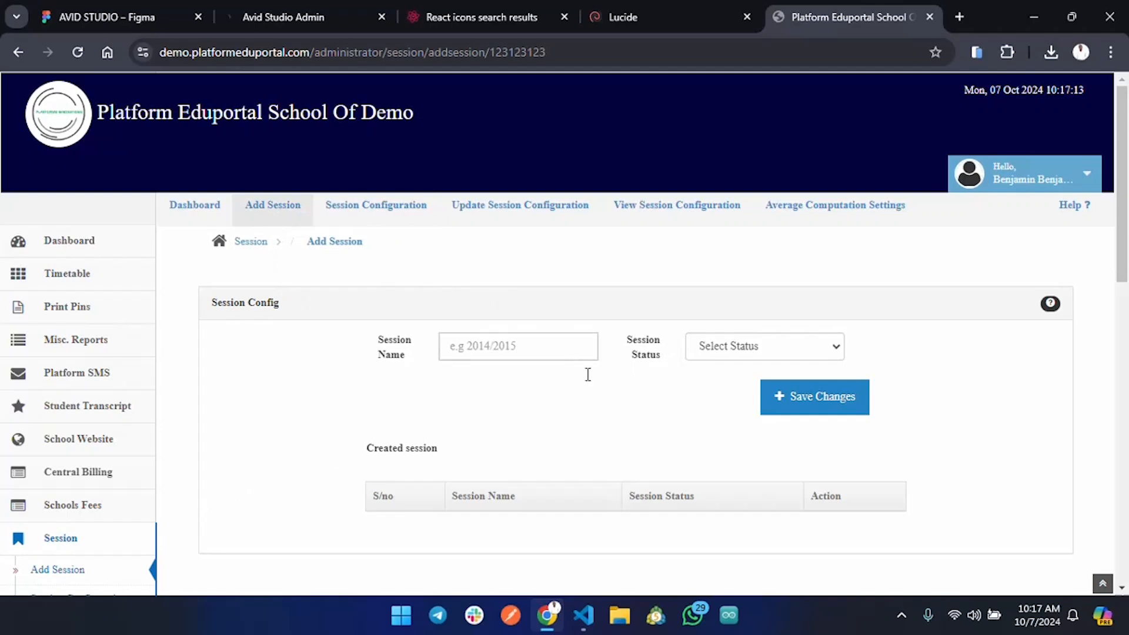
scroll(588, 497, down, 1)
drag(365, 375, 910, 411)
click(911, 411)
scroll(524, 403, up, 1)
click(70, 241)
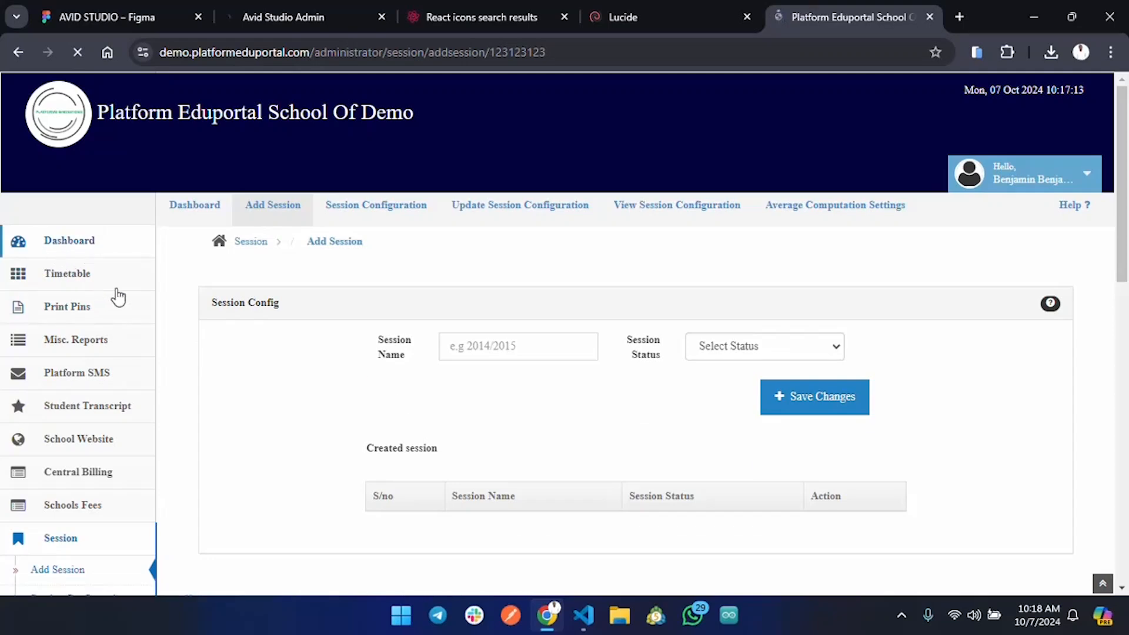
drag(379, 356, 696, 365)
scroll(143, 424, down, 1)
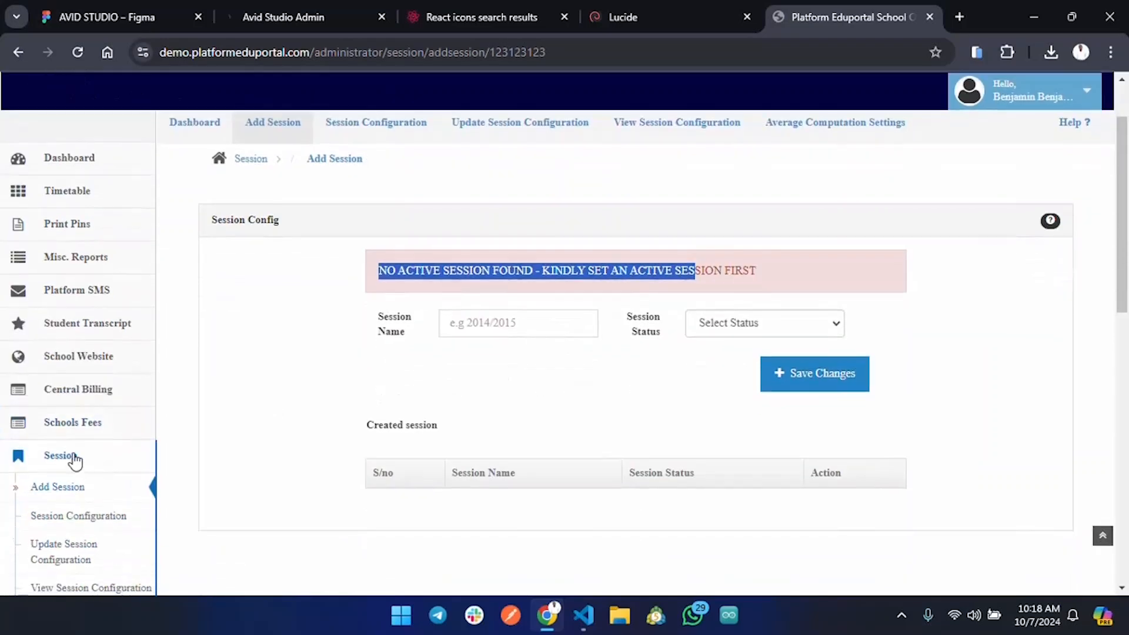
click(75, 462)
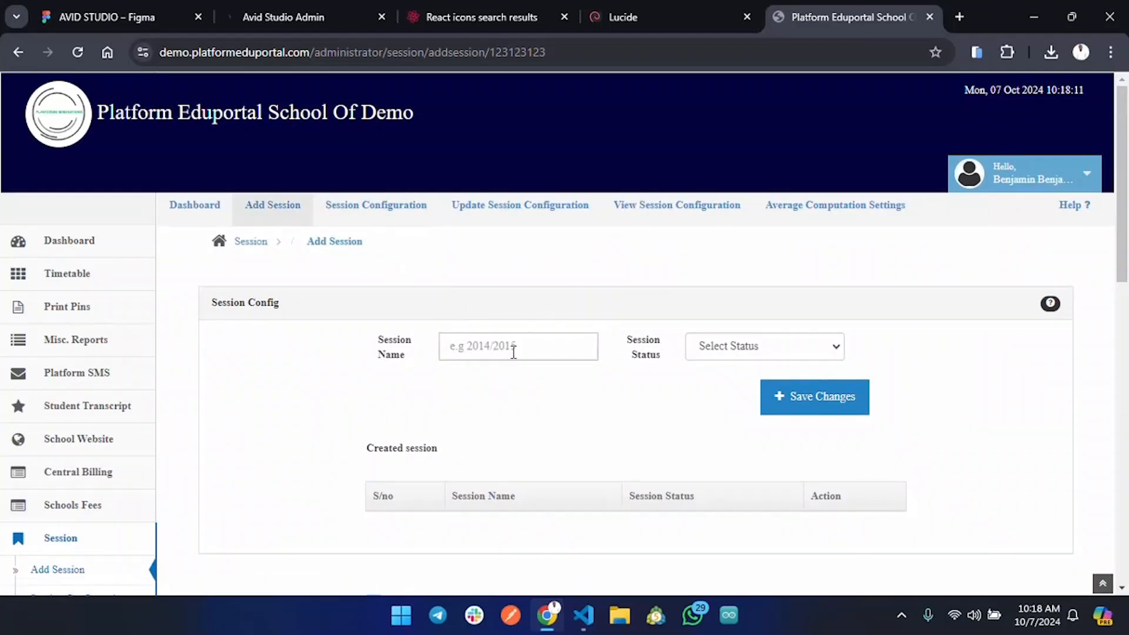
Save a new session named 2024/2025 with its status set to Activate.
click(517, 353)
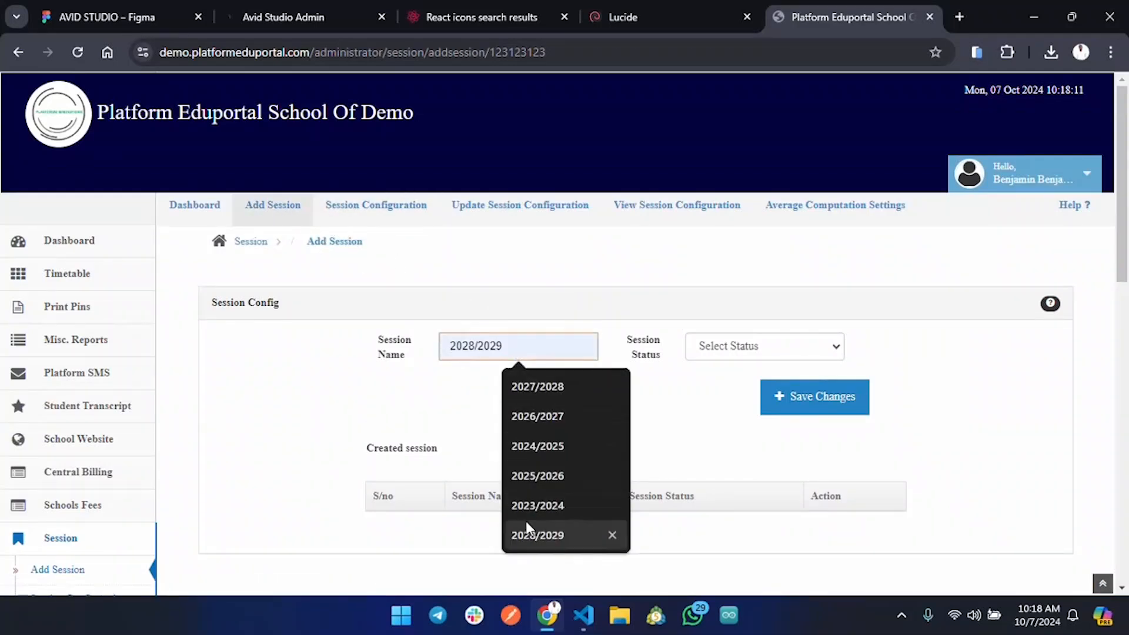
click(535, 450)
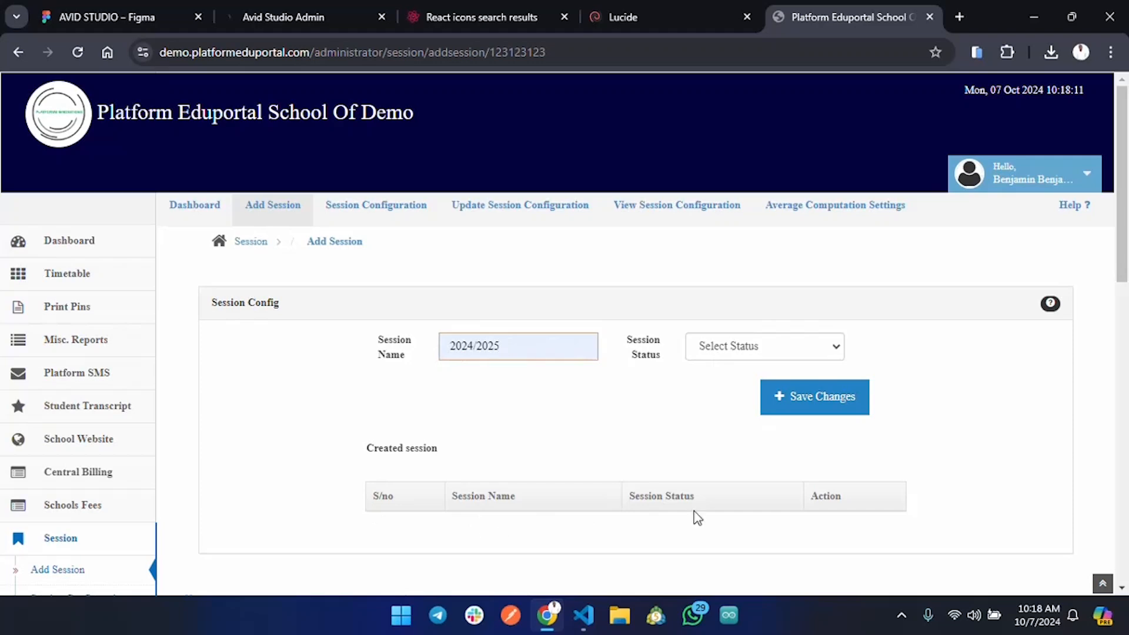
scroll(736, 506, down, 4)
scroll(706, 411, up, 4)
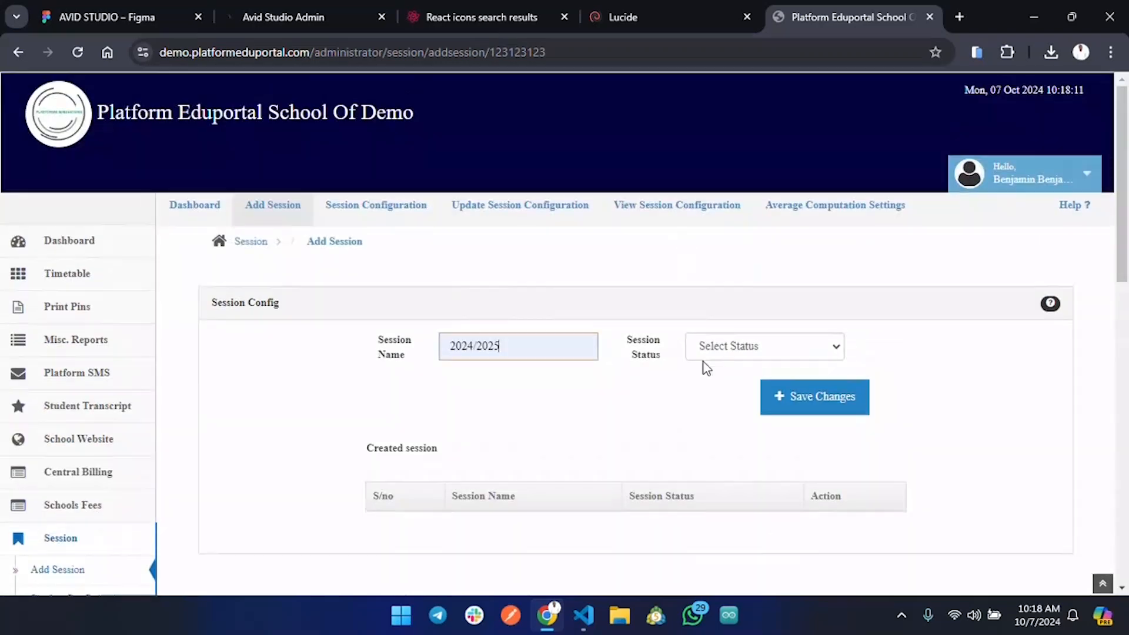
click(751, 353)
click(708, 394)
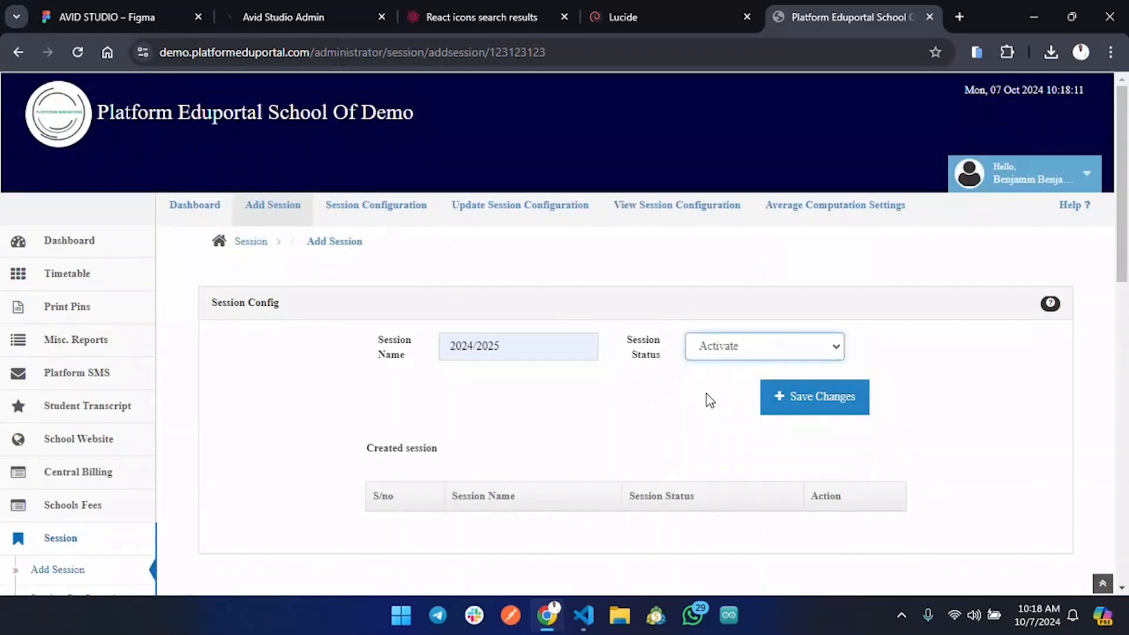
click(815, 399)
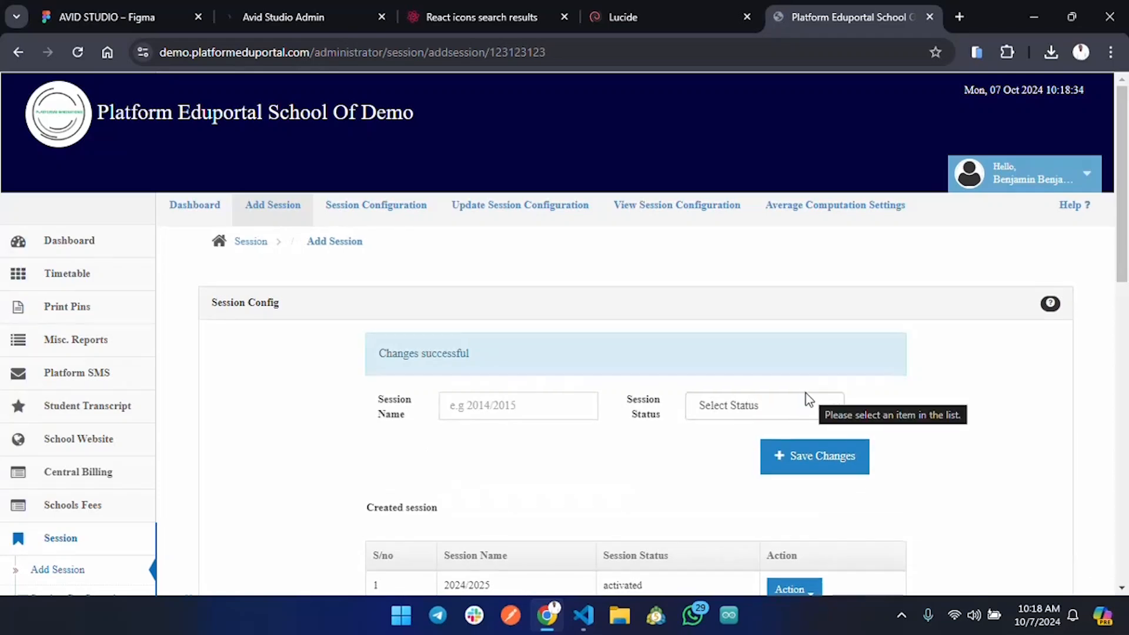
scroll(806, 393, down, 3)
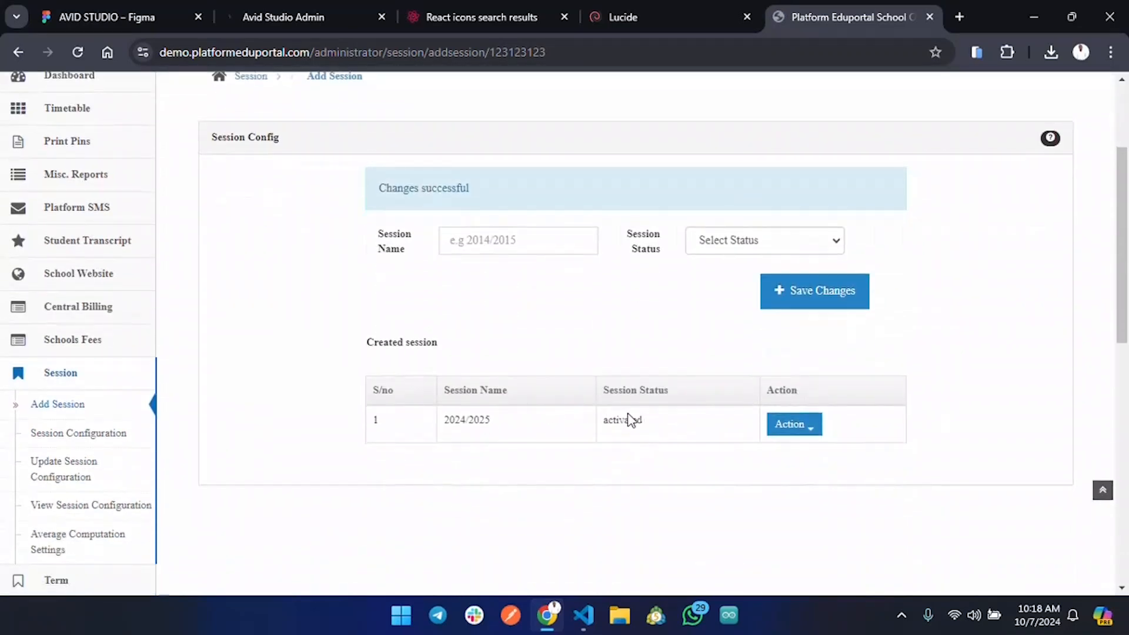
Save a 2023/2024 session with its status set to Deactivate.
drag(447, 418, 509, 419)
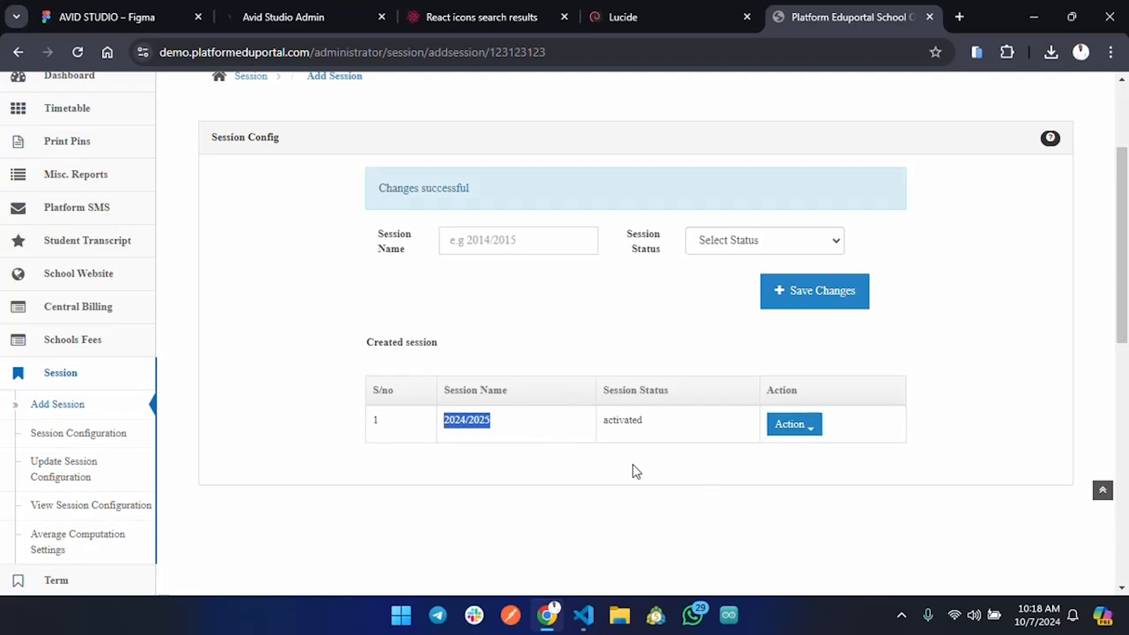
click(537, 239)
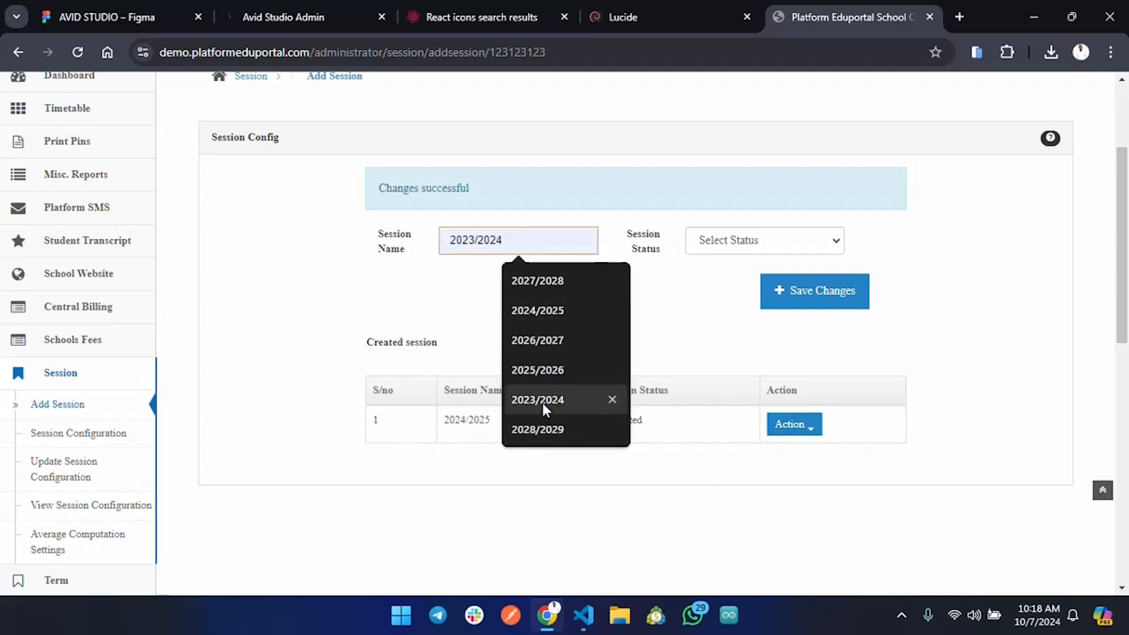
click(543, 400)
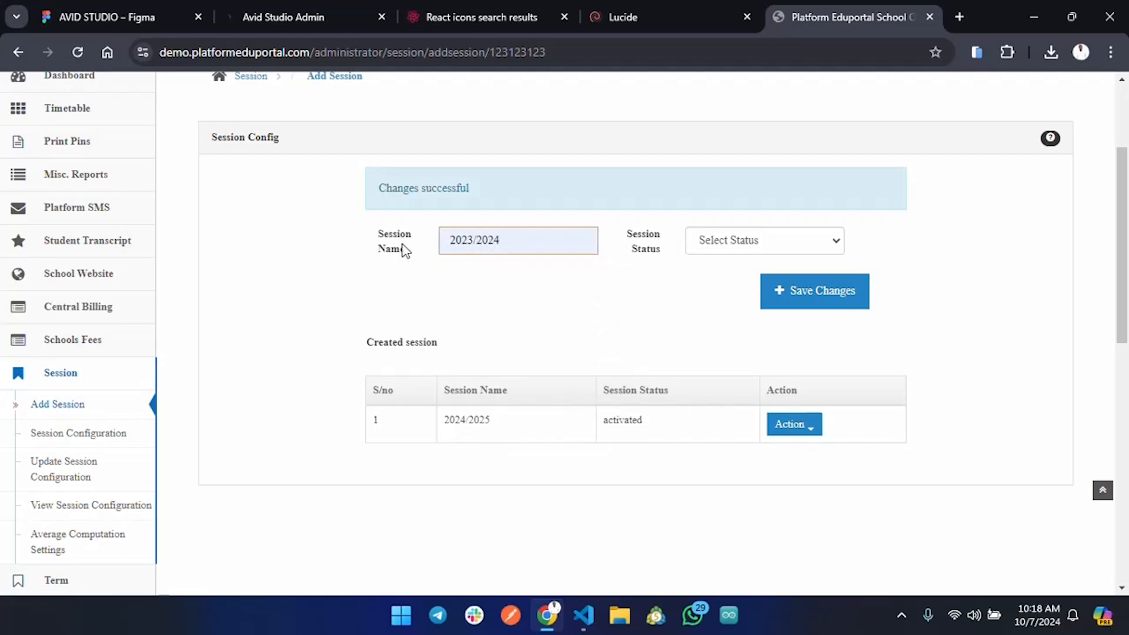
click(740, 243)
click(759, 304)
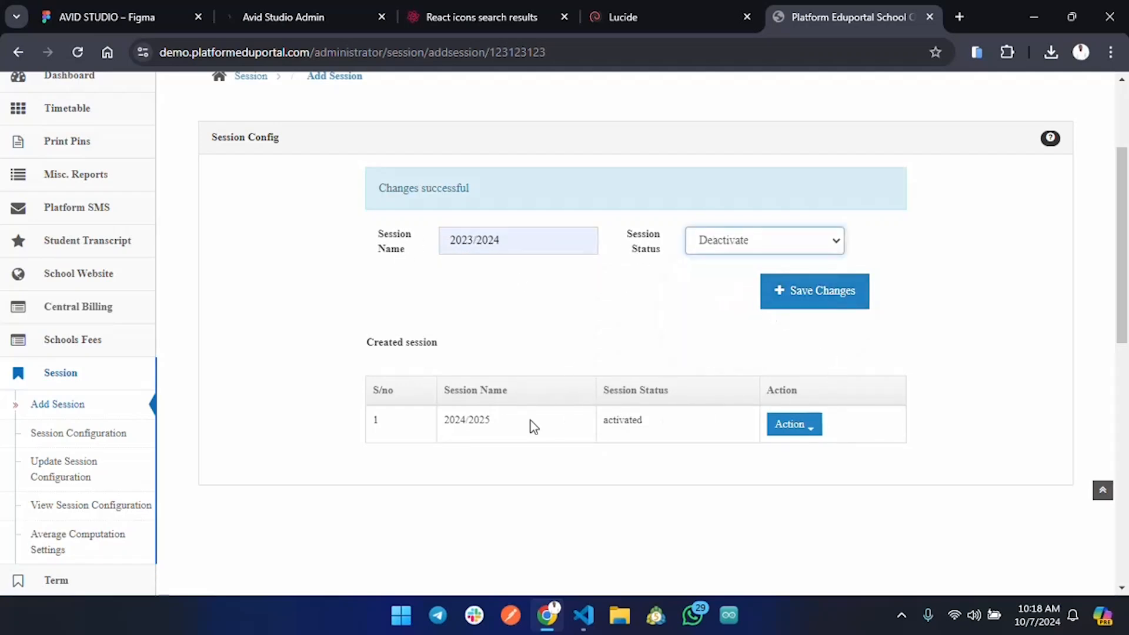
drag(439, 420, 498, 426)
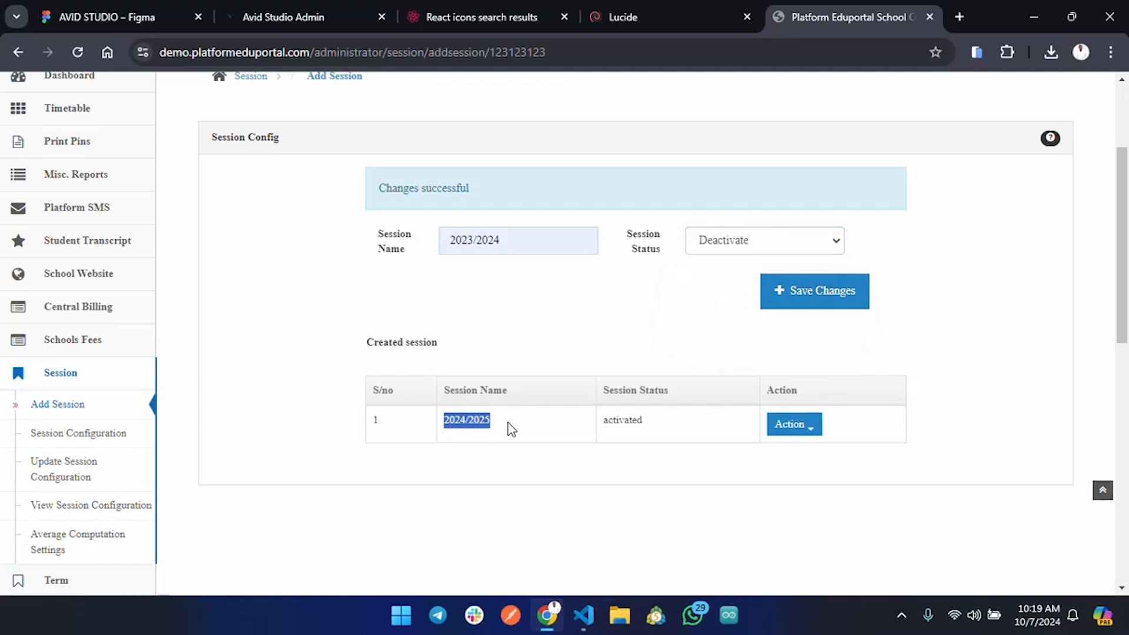
click(807, 289)
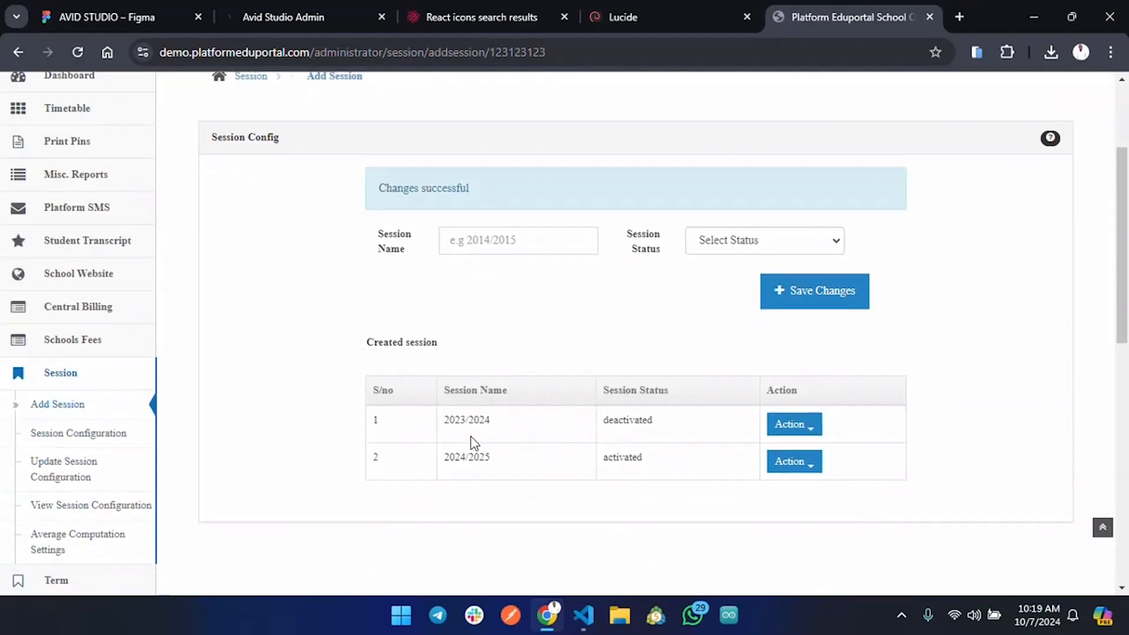
Highlight the 2023/2024 and 2024/2025 rows to compare their statuses.
drag(450, 423, 501, 428)
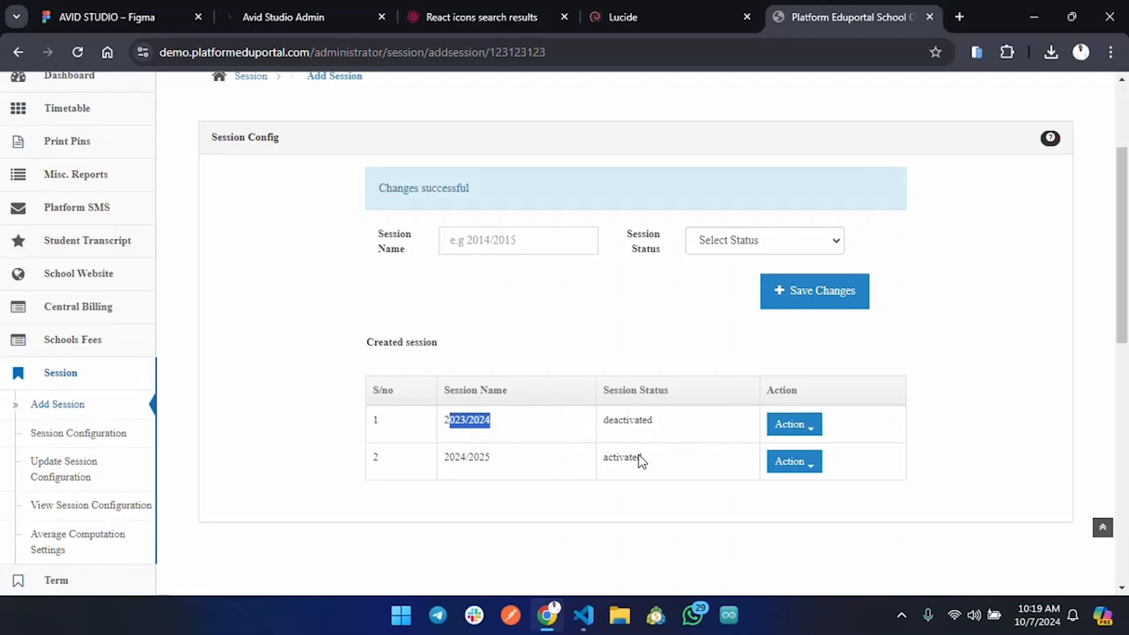
drag(434, 463, 500, 463)
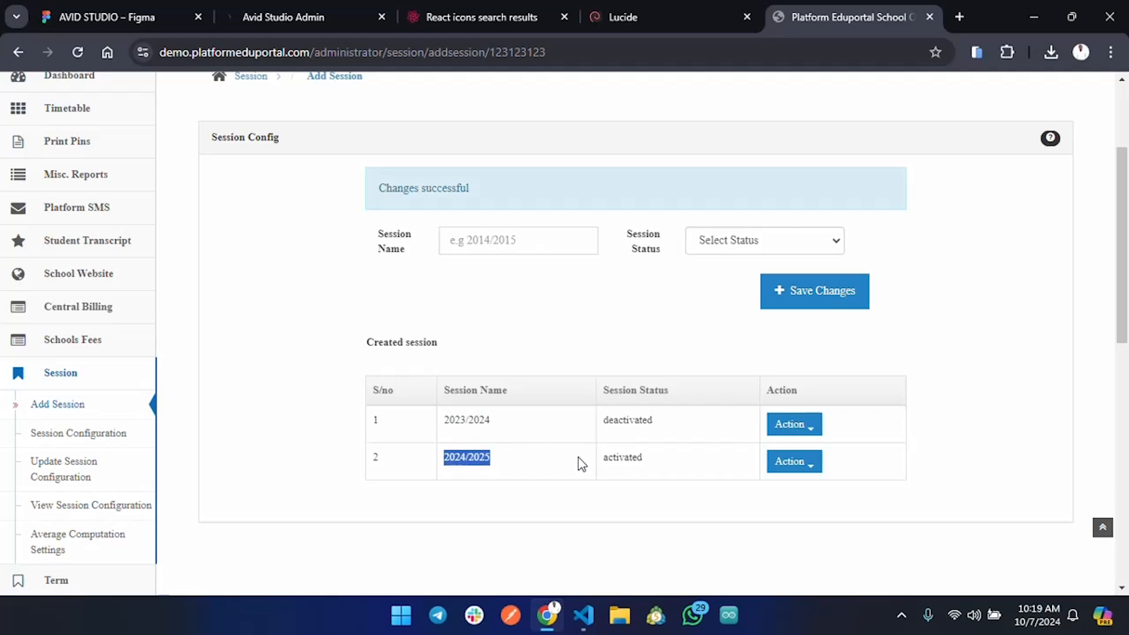
drag(577, 457, 729, 474)
click(713, 494)
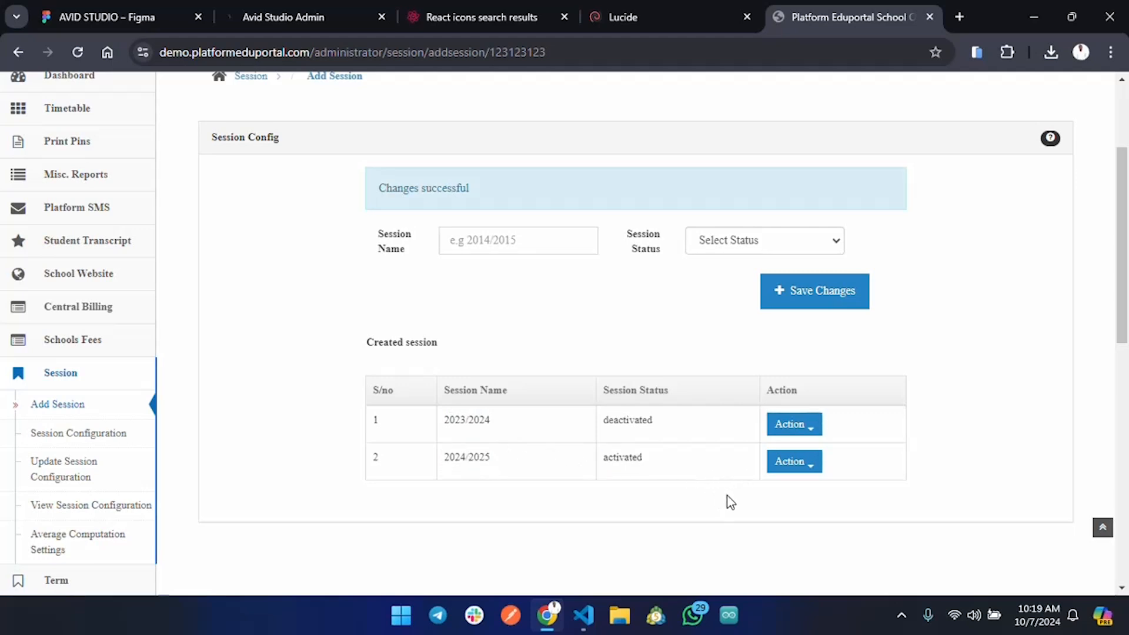
Open the 2024/2025 session's Edit form from its Action menu.
click(814, 471)
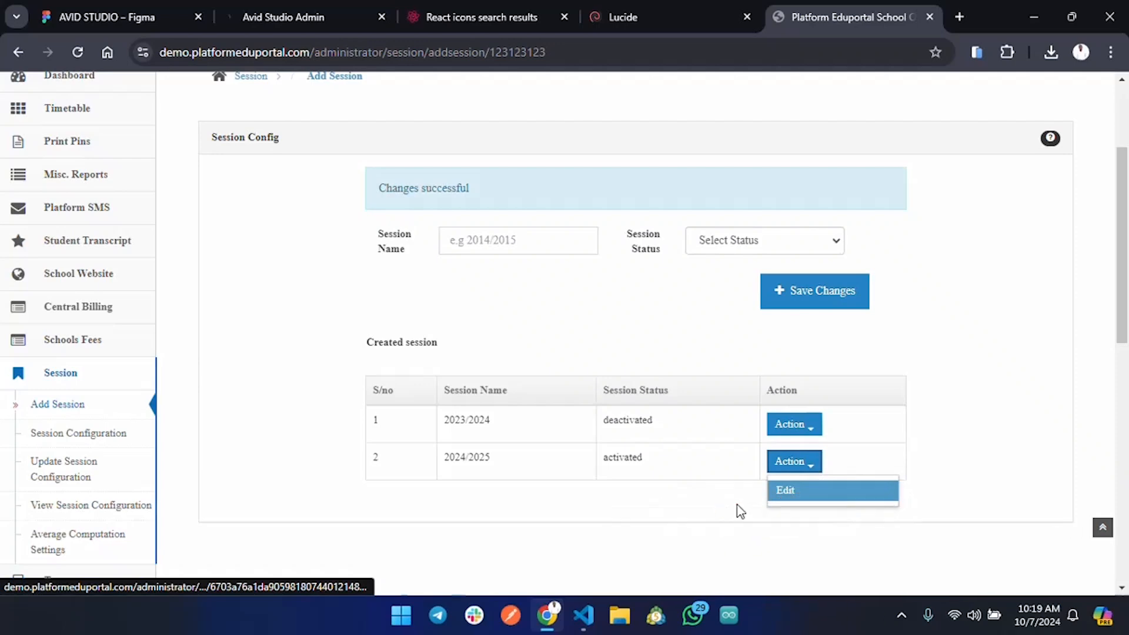
click(970, 453)
click(817, 465)
click(807, 493)
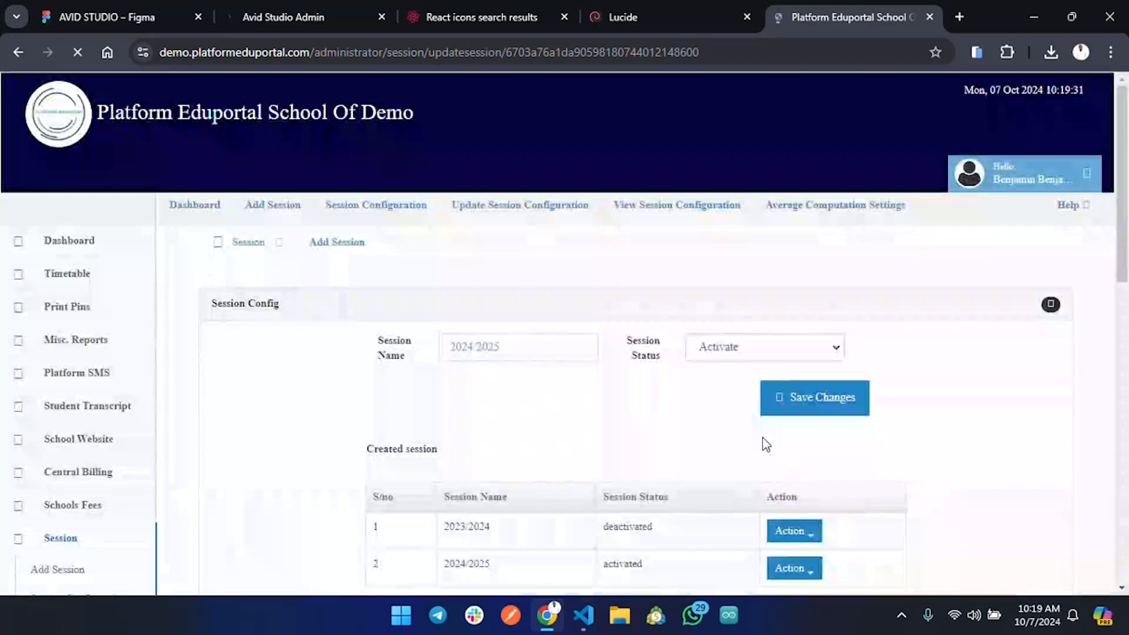
Review the 2024/2025 name and Activate status, then return to the dashboard.
click(750, 351)
drag(448, 346, 546, 342)
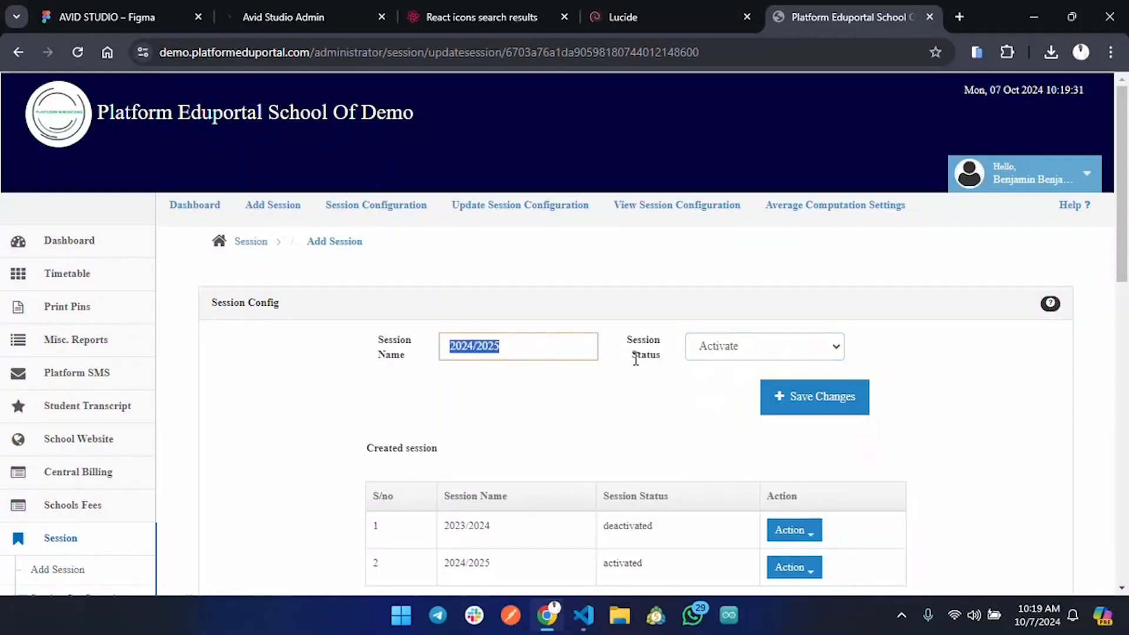
click(719, 396)
scroll(678, 408, down, 3)
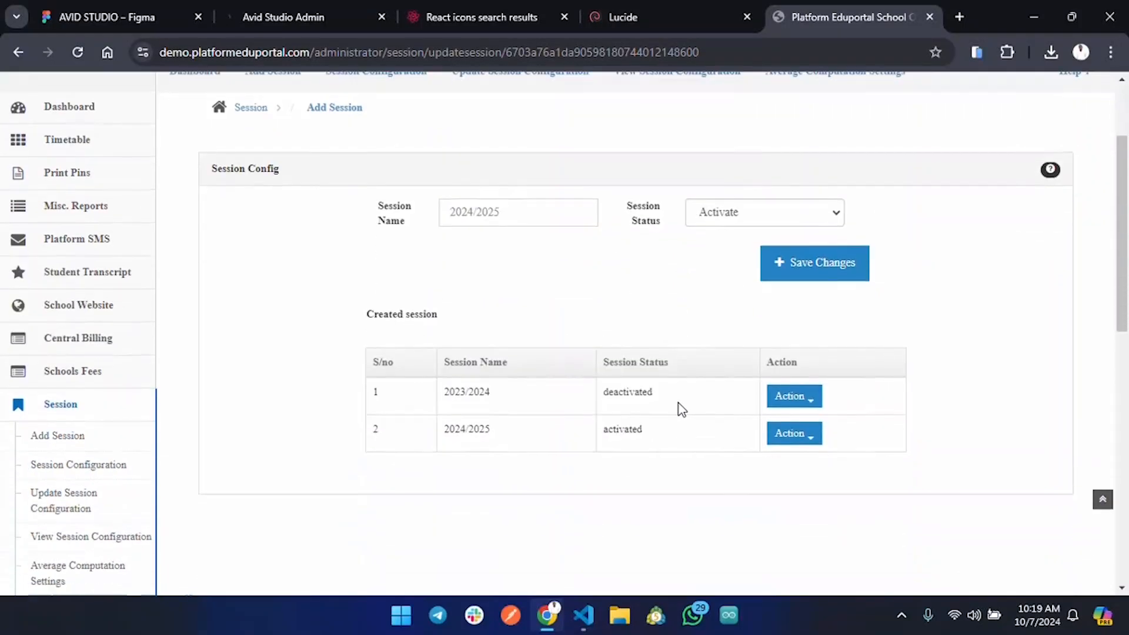
scroll(515, 413, up, 4)
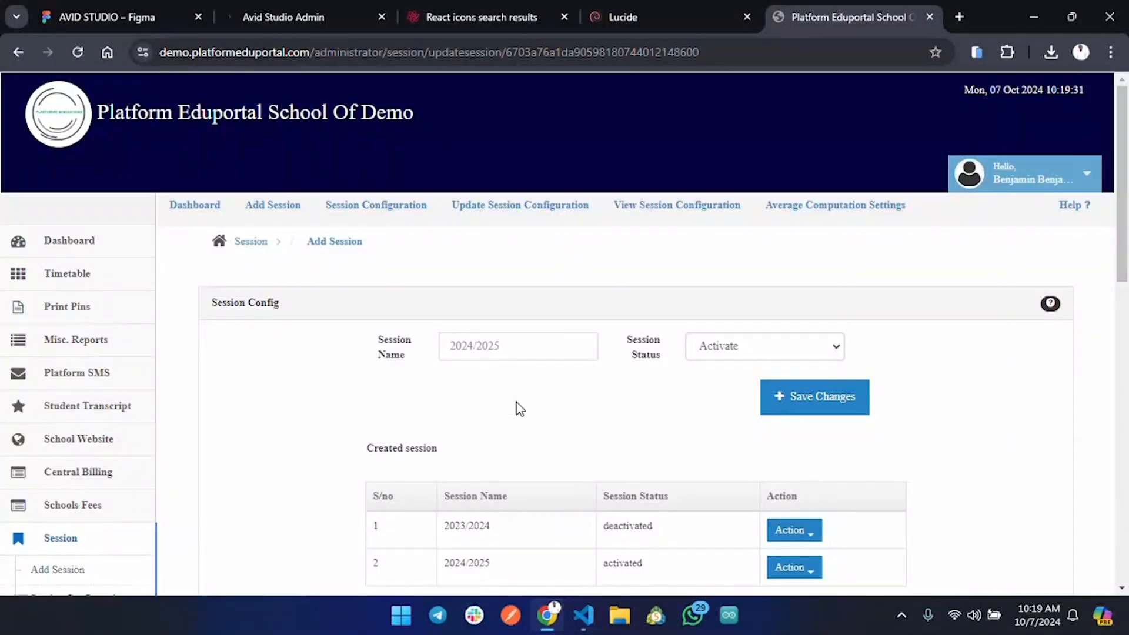
scroll(521, 425, down, 1)
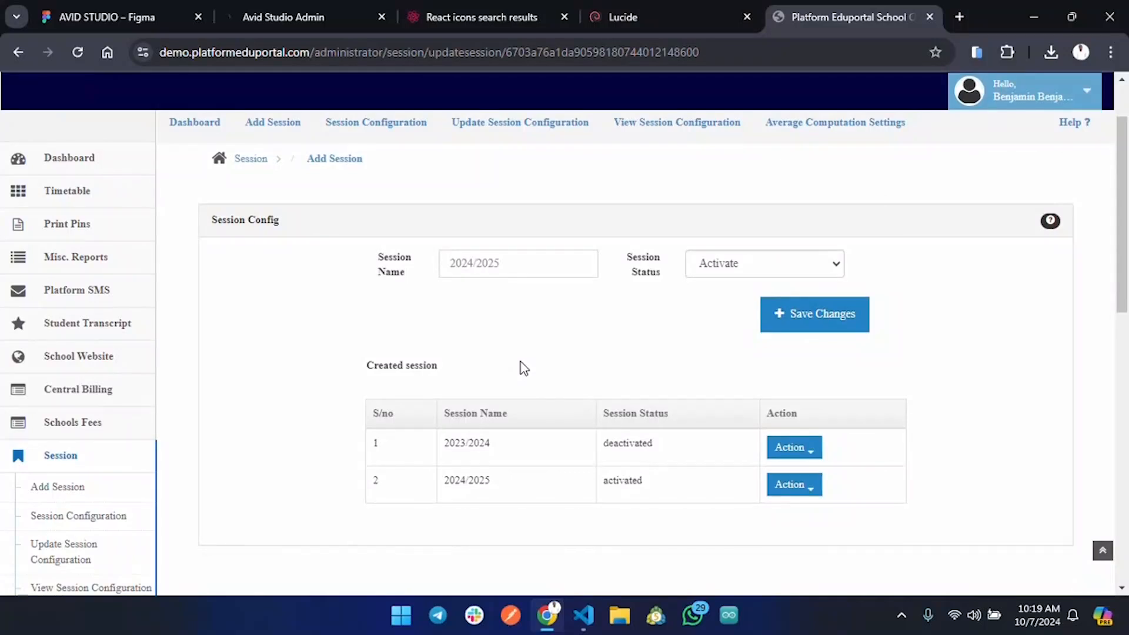
click(192, 124)
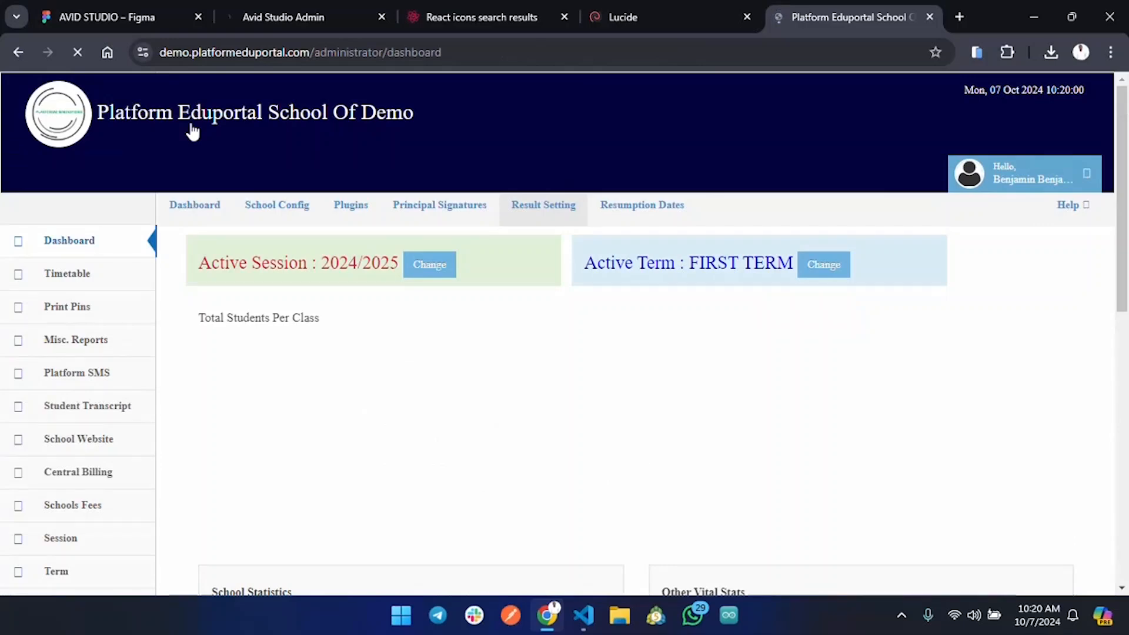
Go from the dashboard to the School Config settings page.
drag(200, 268, 400, 270)
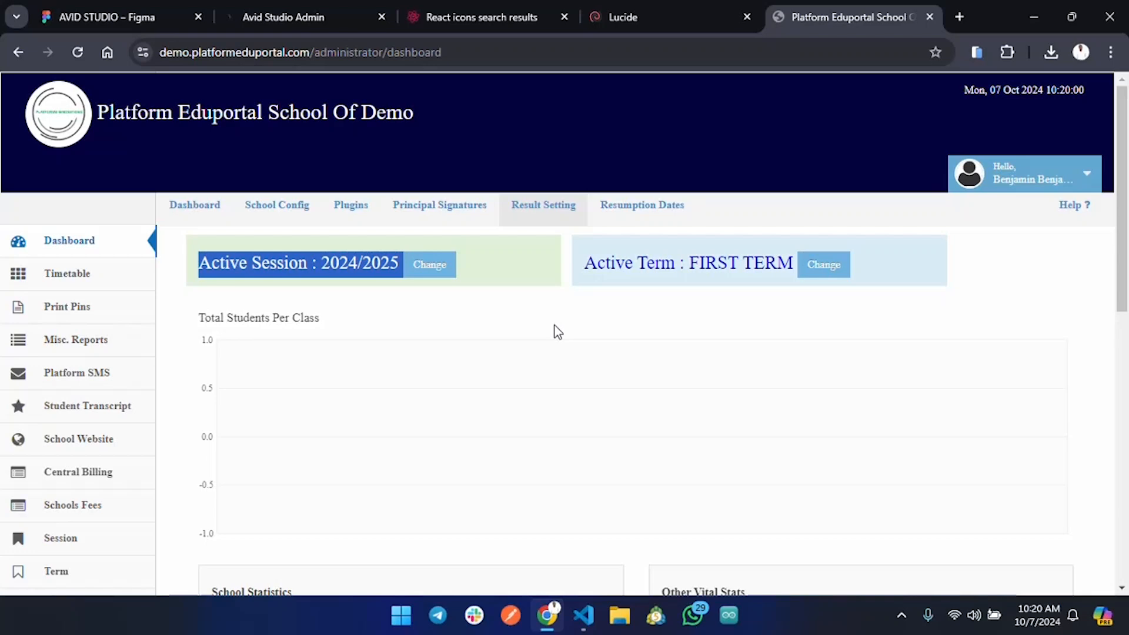
click(288, 206)
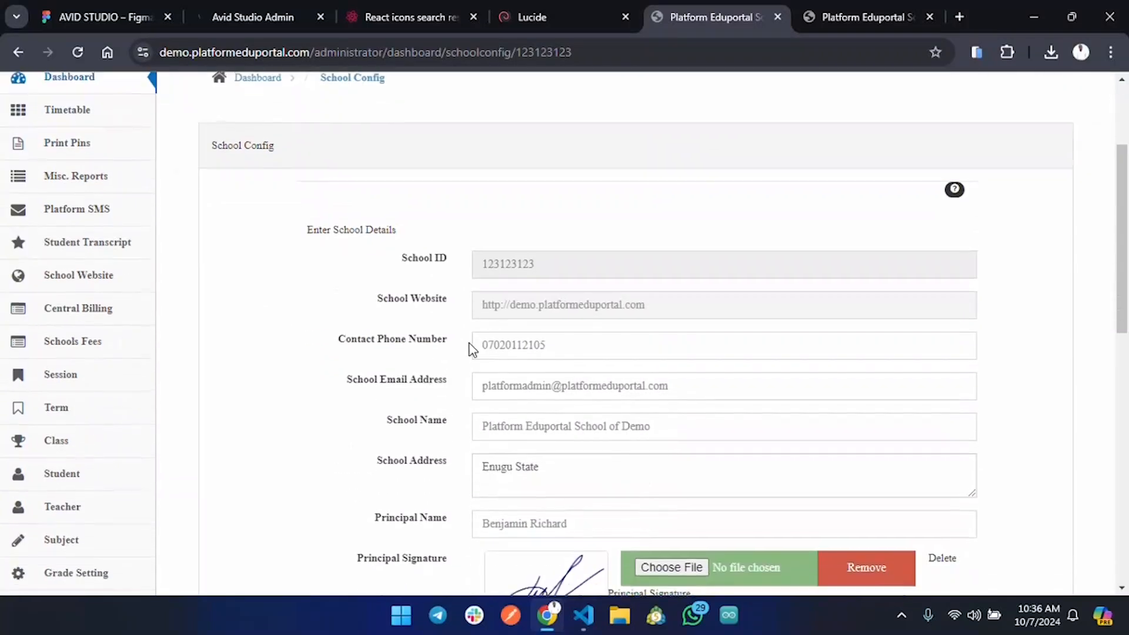
Replace the Contact Phone Number value with a new phone number.
scroll(465, 339, down, 3)
scroll(493, 328, up, 1)
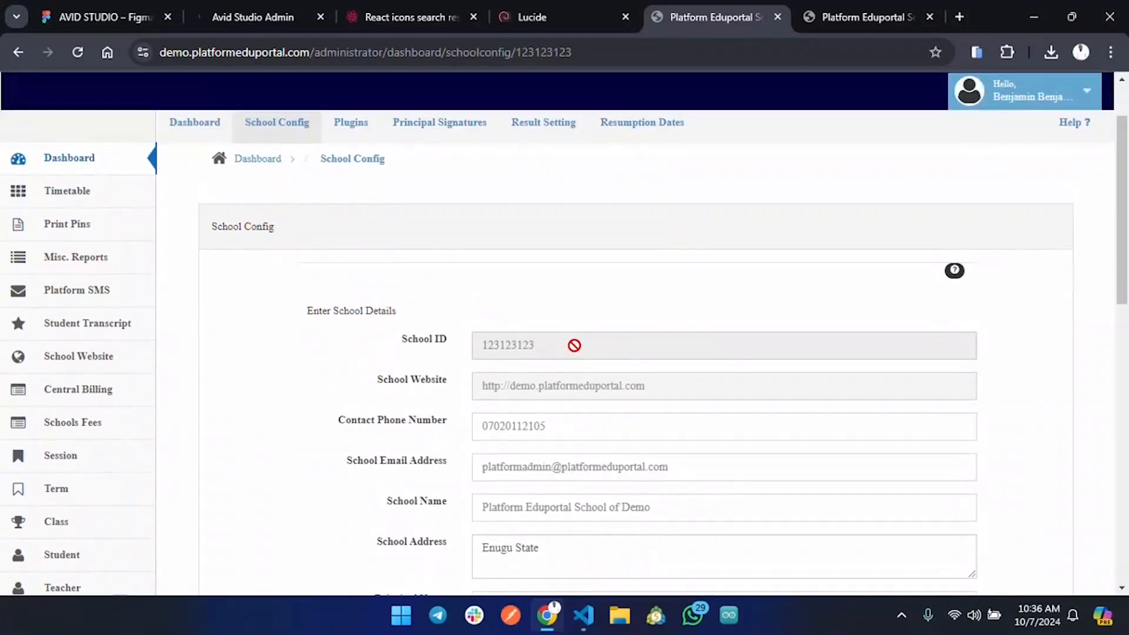
drag(574, 347, 524, 345)
drag(683, 388, 419, 379)
click(423, 381)
drag(668, 383, 495, 335)
scroll(495, 335, down, 1)
drag(582, 348, 487, 345)
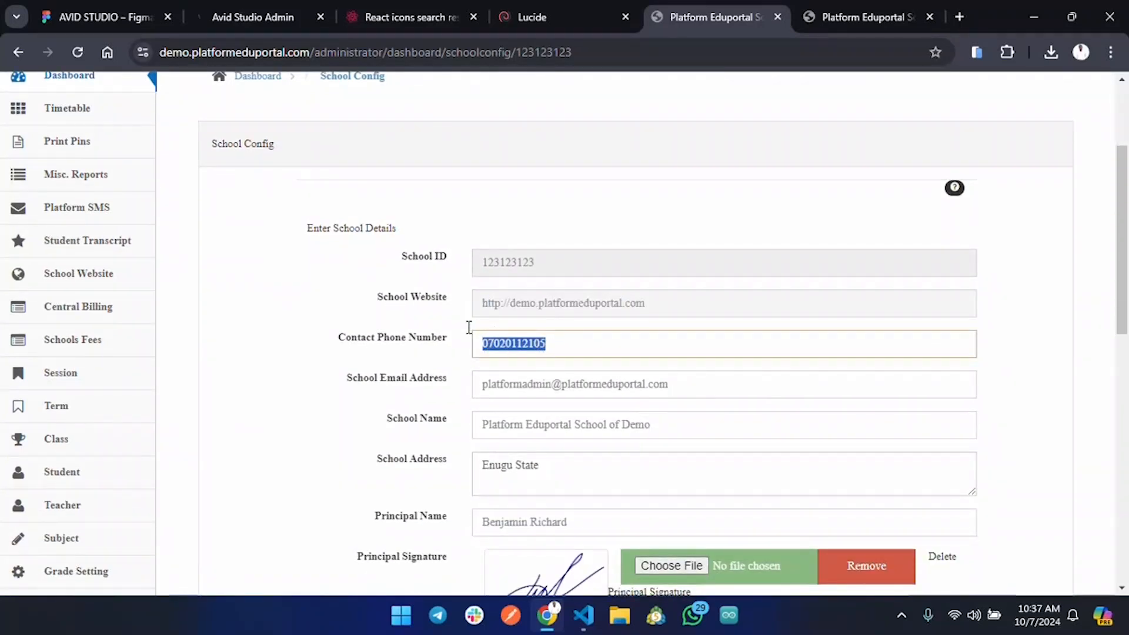
text(080)
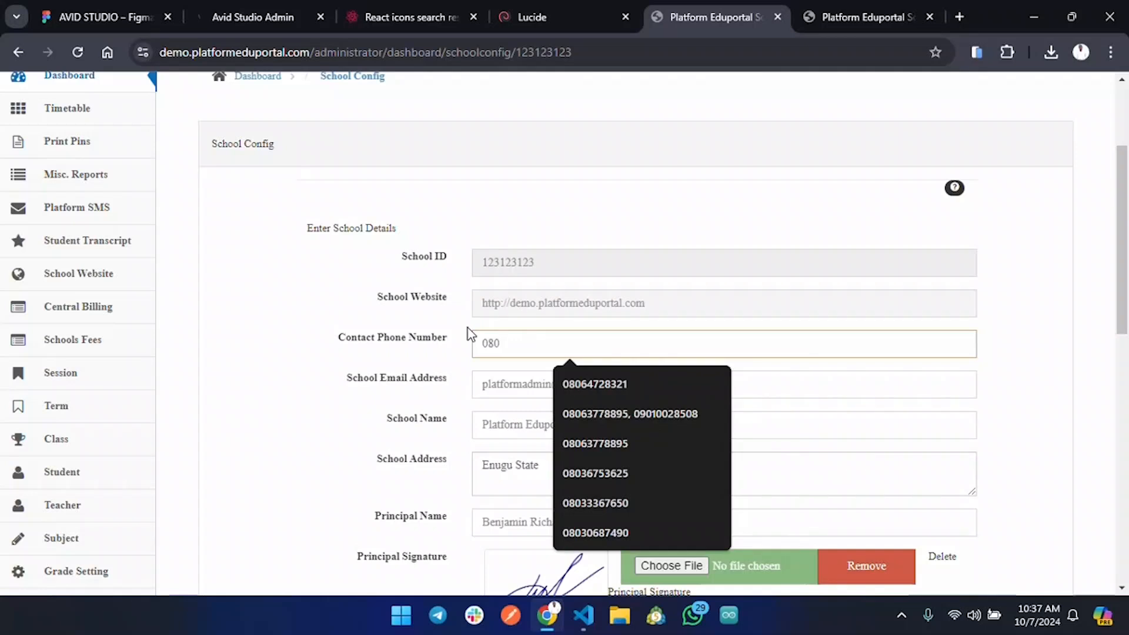
text(13)
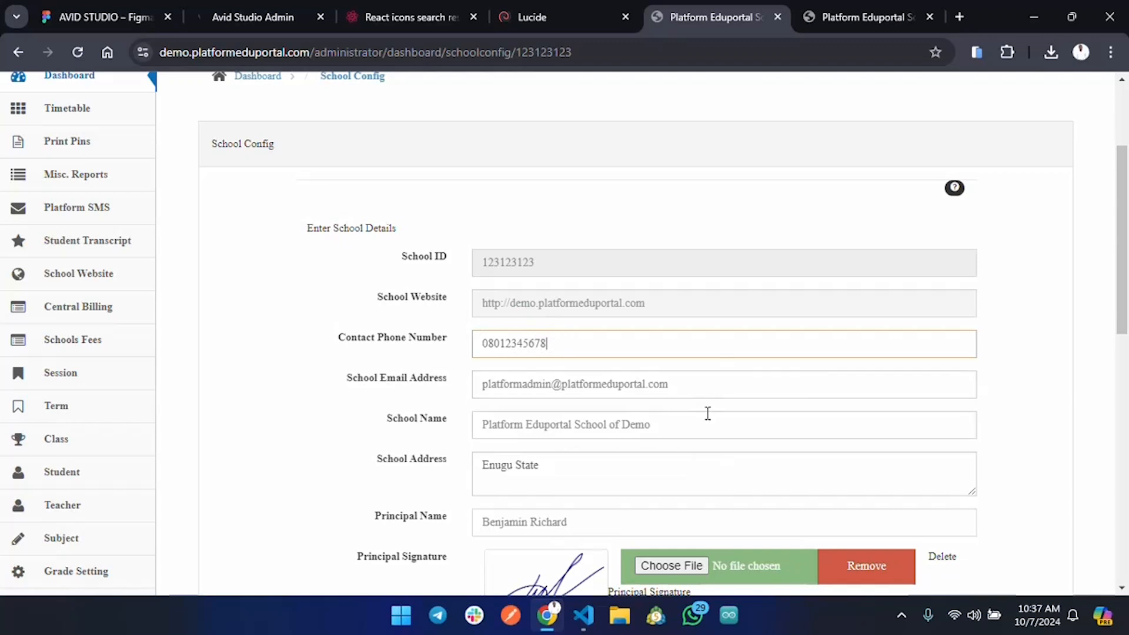
Move through the school email, school name and principal name fields.
click(683, 378)
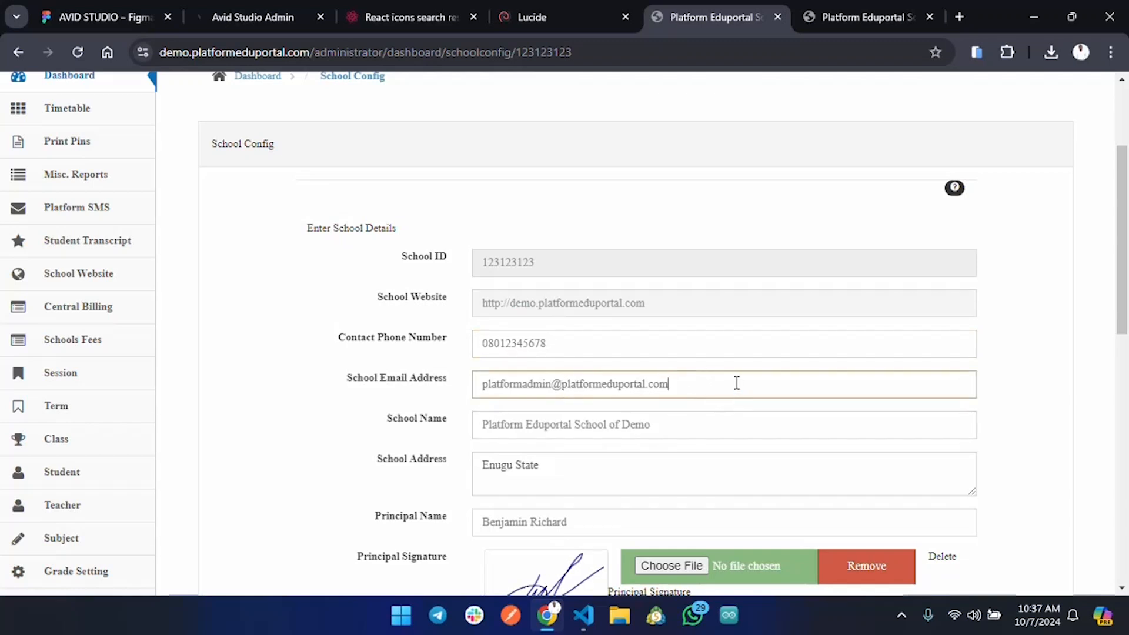
click(673, 424)
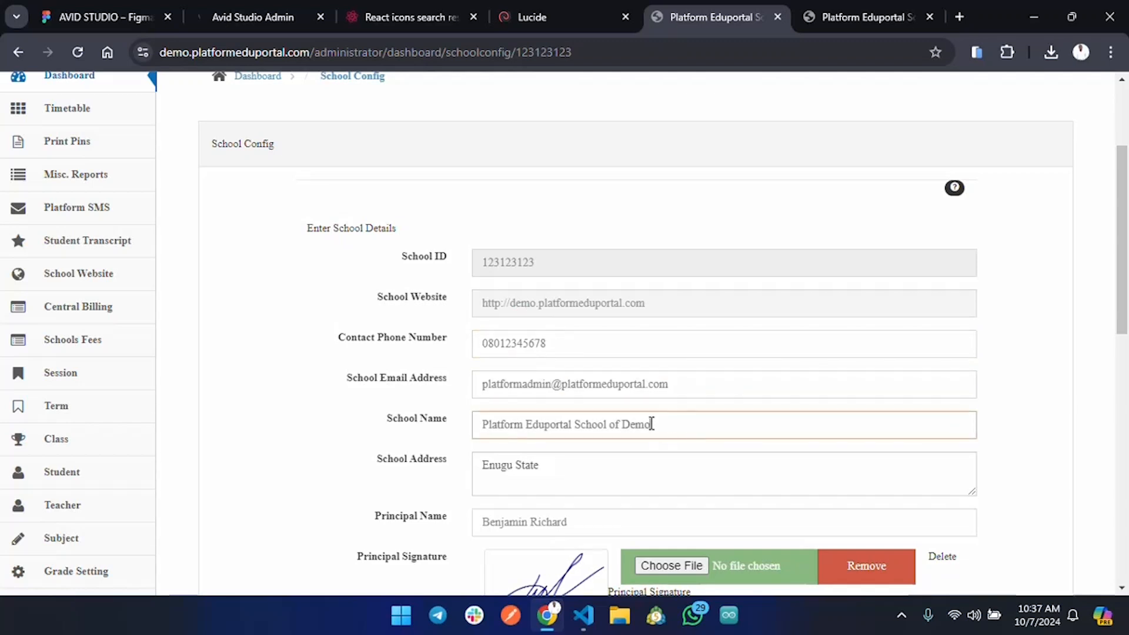
scroll(588, 488, down, 1)
click(609, 441)
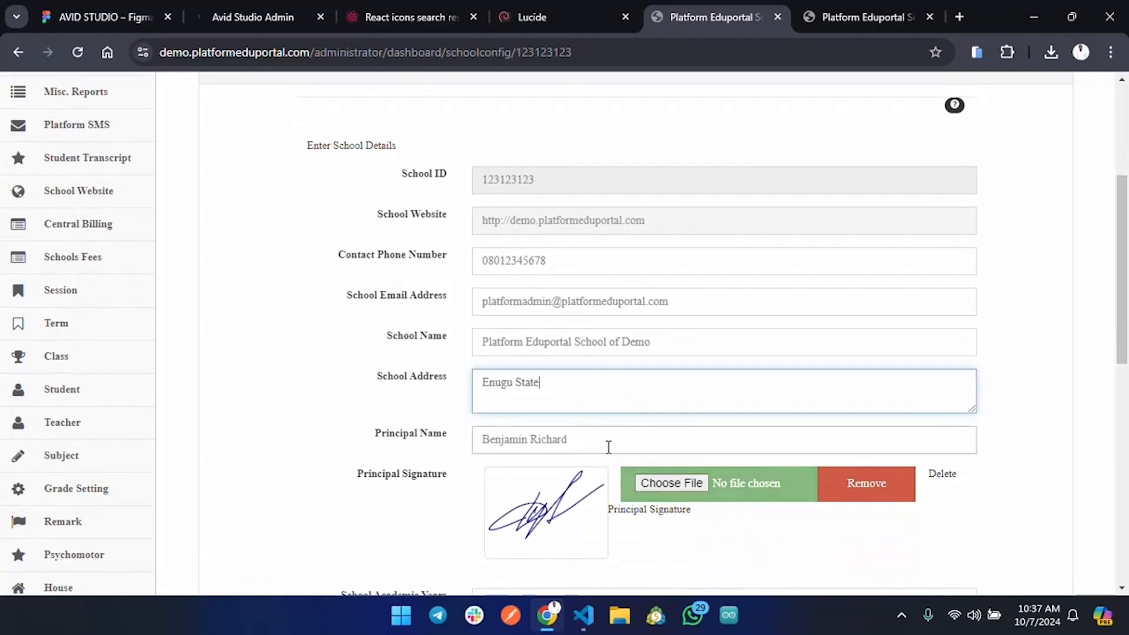
scroll(609, 440, down, 2)
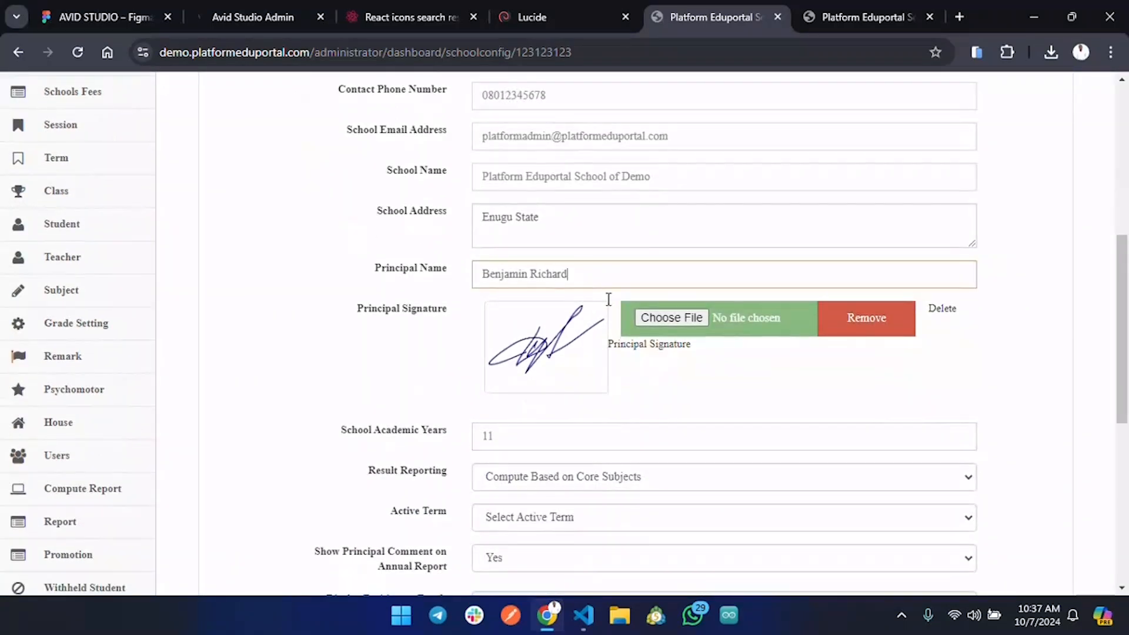
click(360, 315)
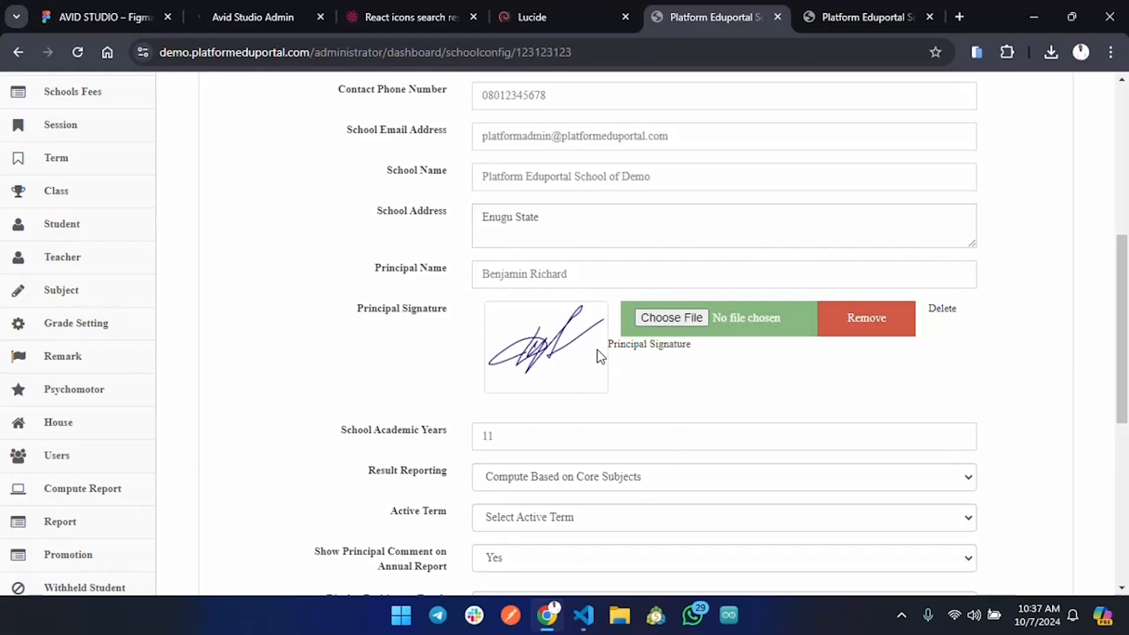
Cancel choosing a principal signature file and move to the School Academic Years field.
click(683, 321)
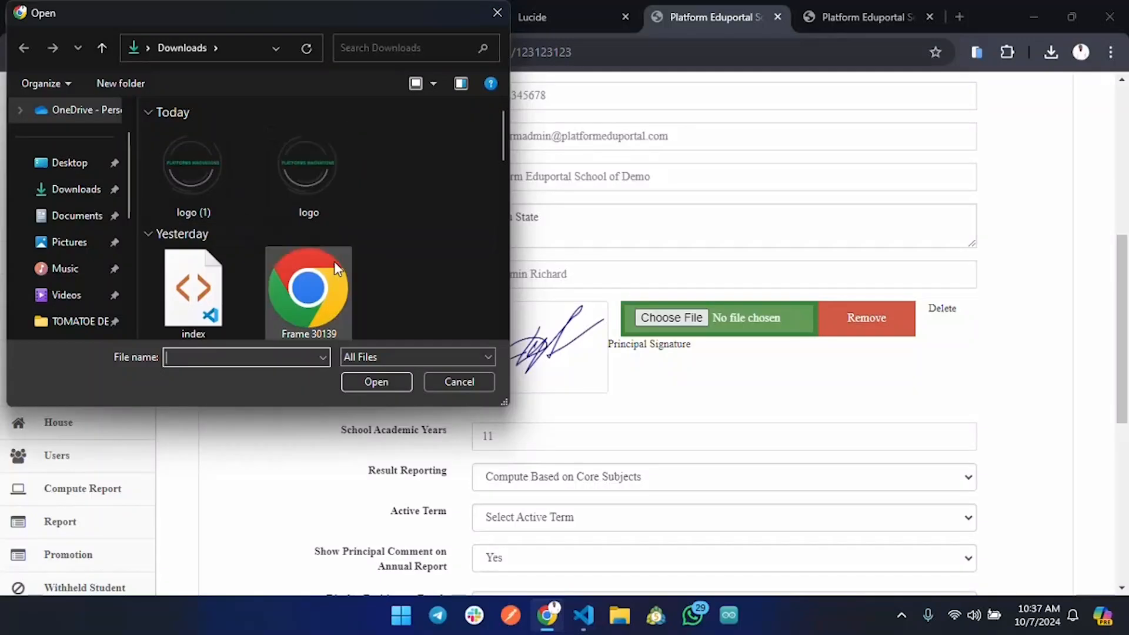
scroll(175, 267, down, 5)
scroll(174, 267, down, 2)
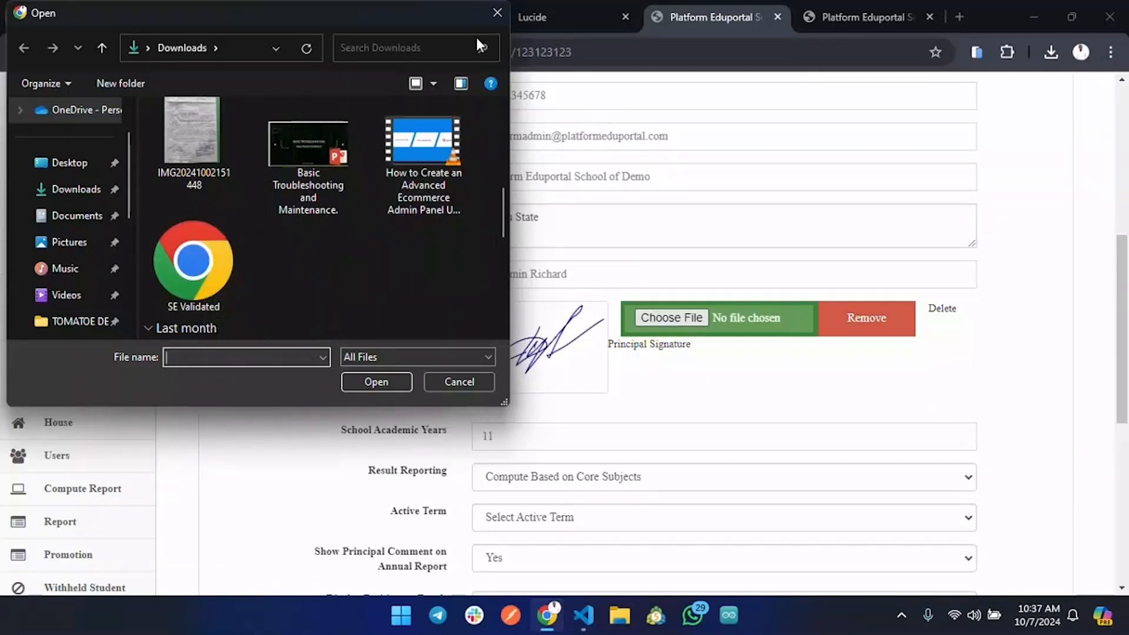
click(498, 14)
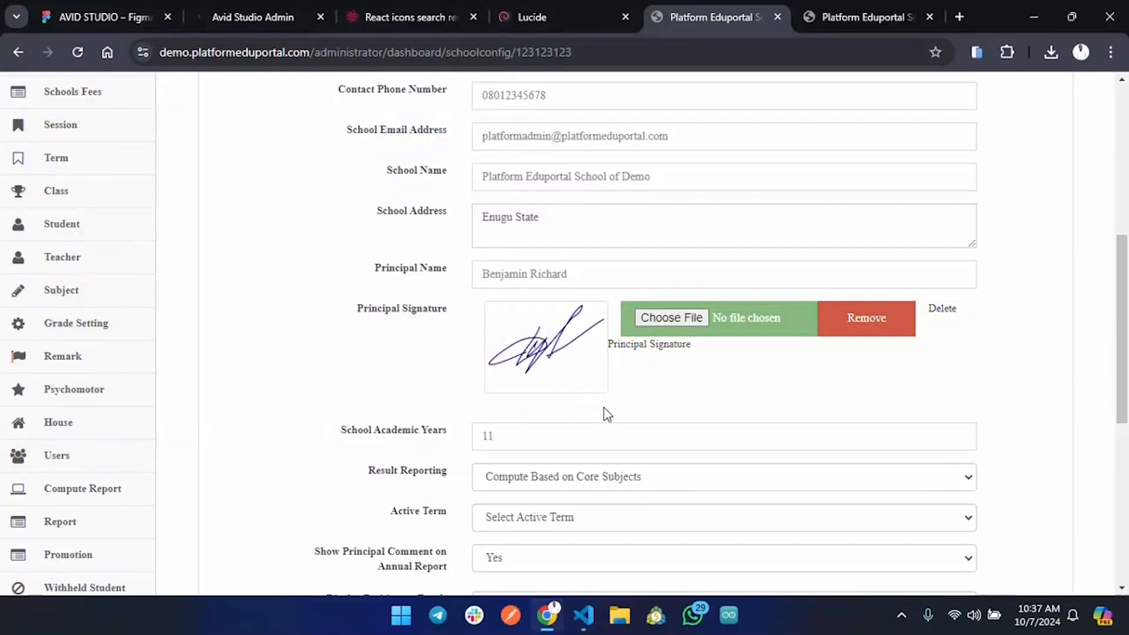
click(556, 435)
scroll(496, 446, down, 1)
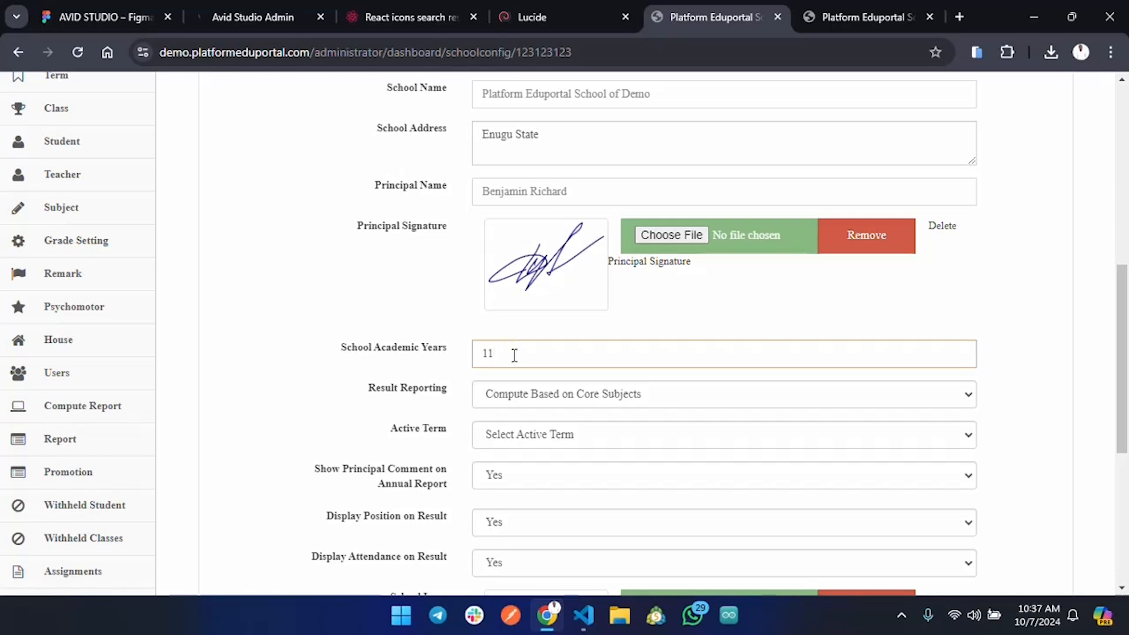
double_click(483, 354)
drag(560, 360, 464, 351)
click(517, 353)
drag(499, 358, 475, 356)
click(500, 357)
double_click(487, 353)
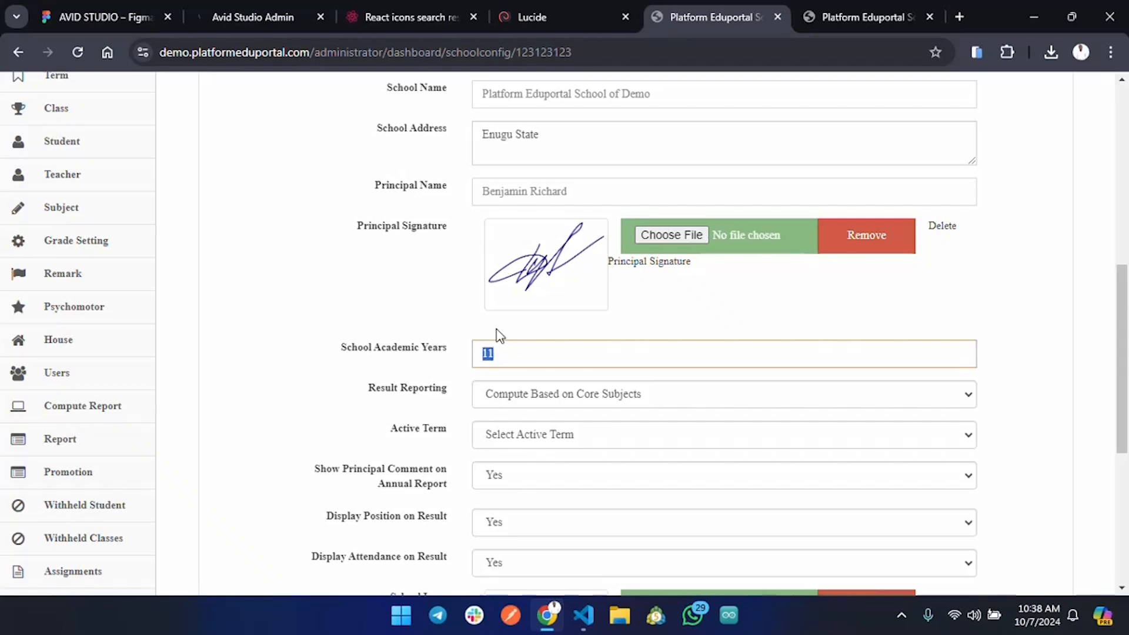
scroll(538, 351, down, 2)
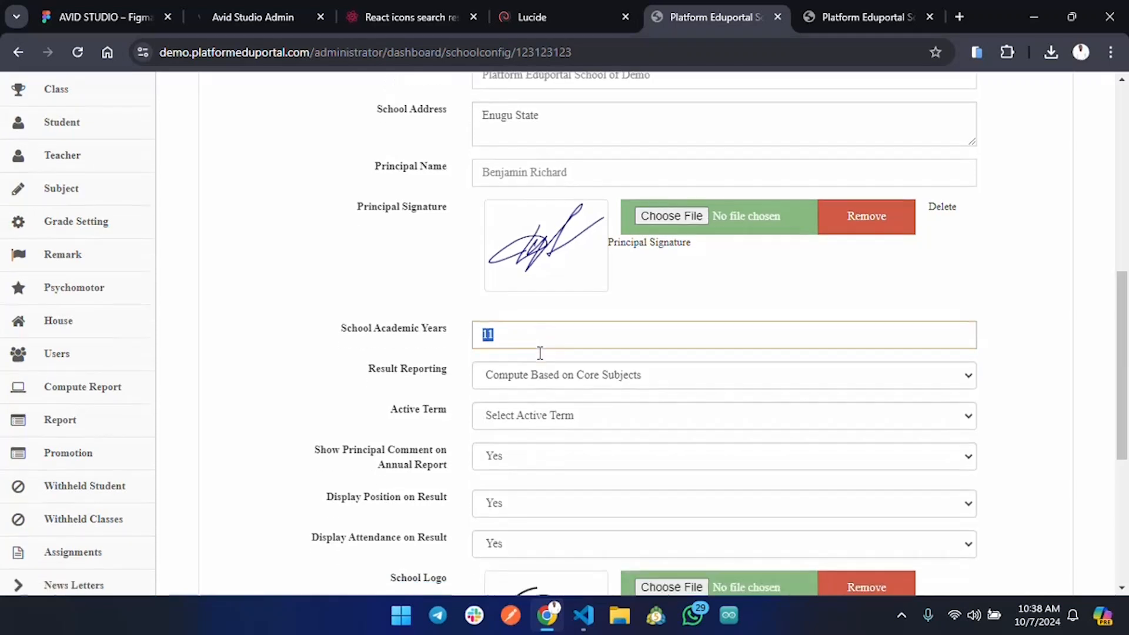
click(385, 316)
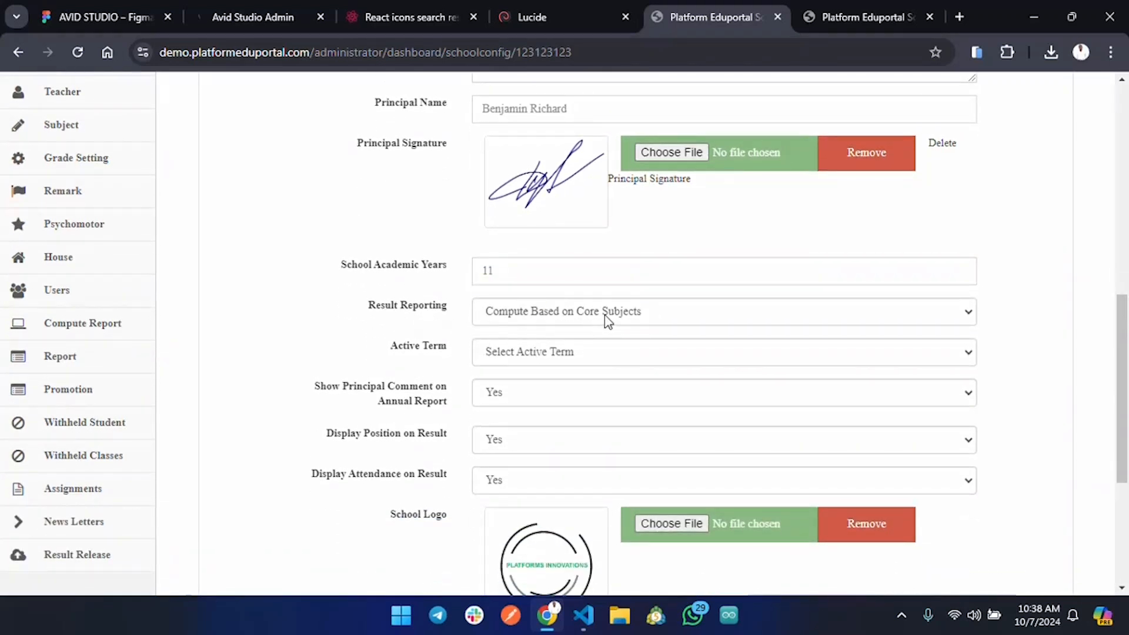
click(657, 318)
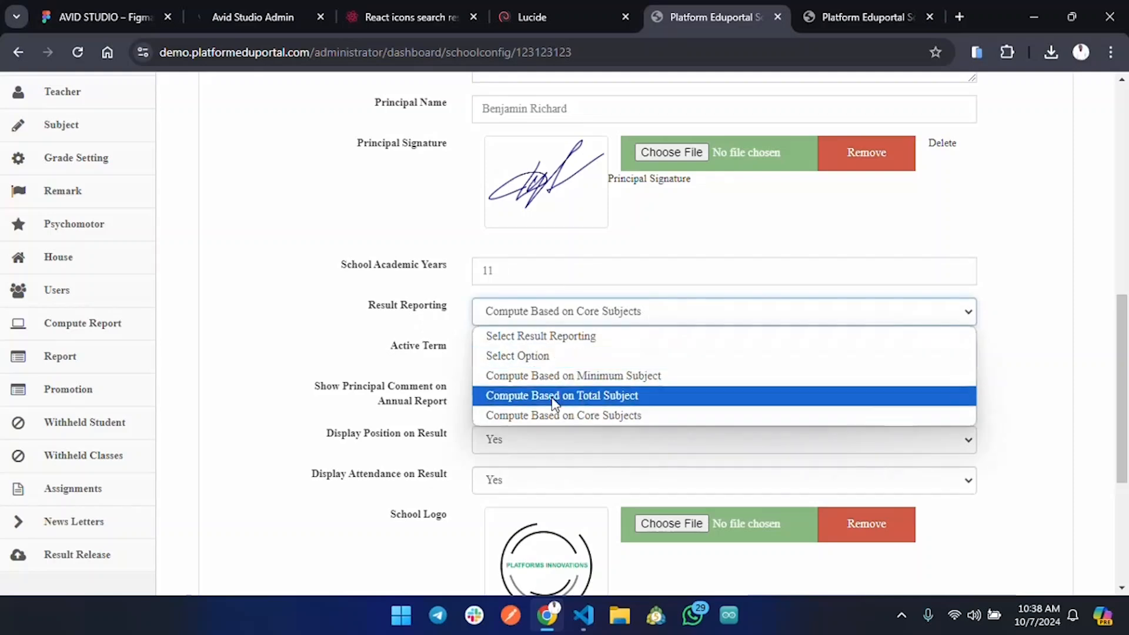
click(379, 335)
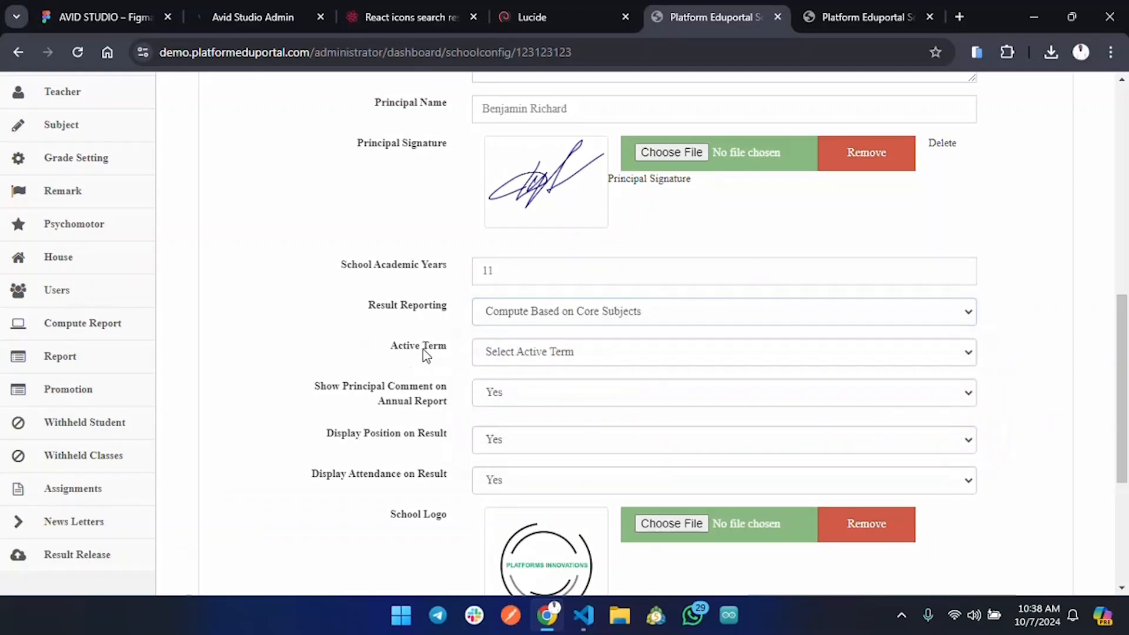
click(643, 360)
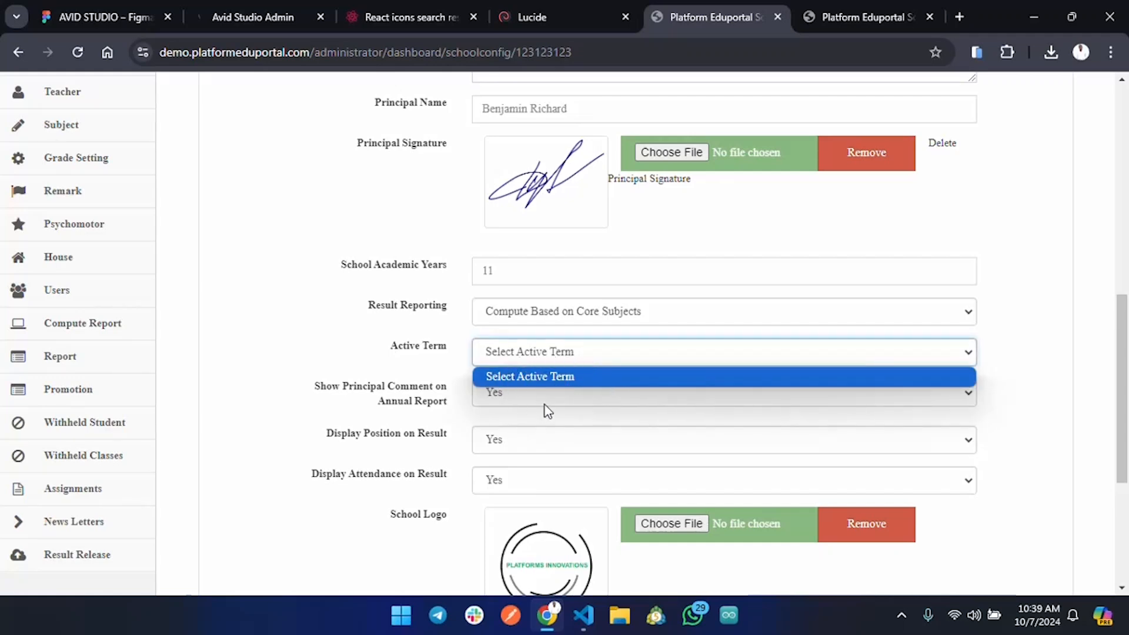
click(373, 346)
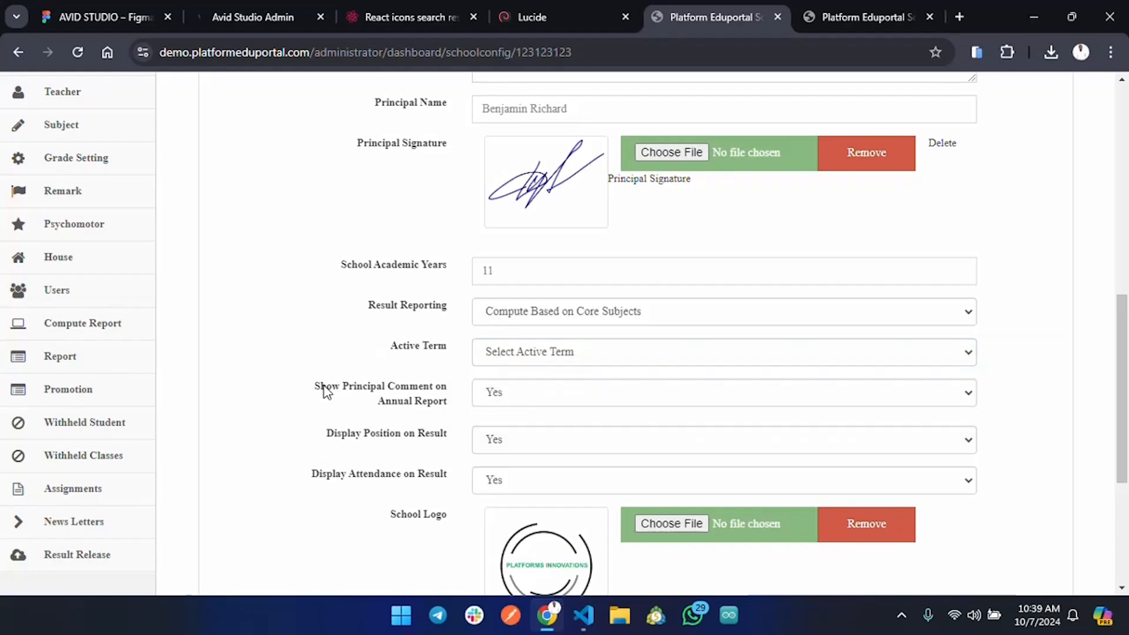
drag(321, 386, 453, 407)
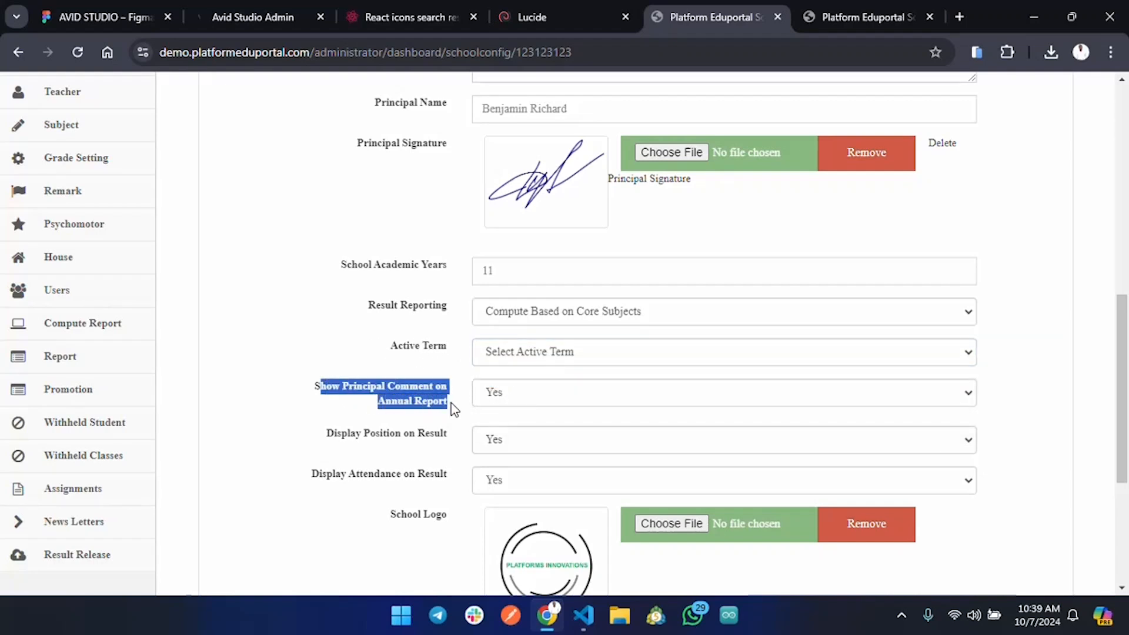
click(559, 396)
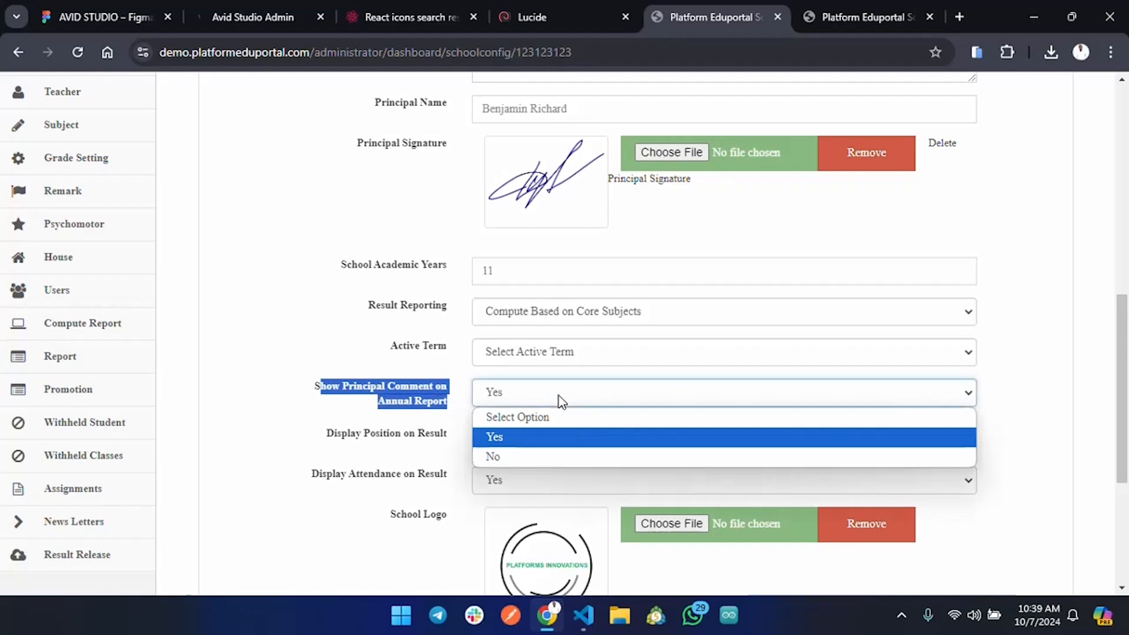
click(391, 444)
scroll(589, 435, down, 3)
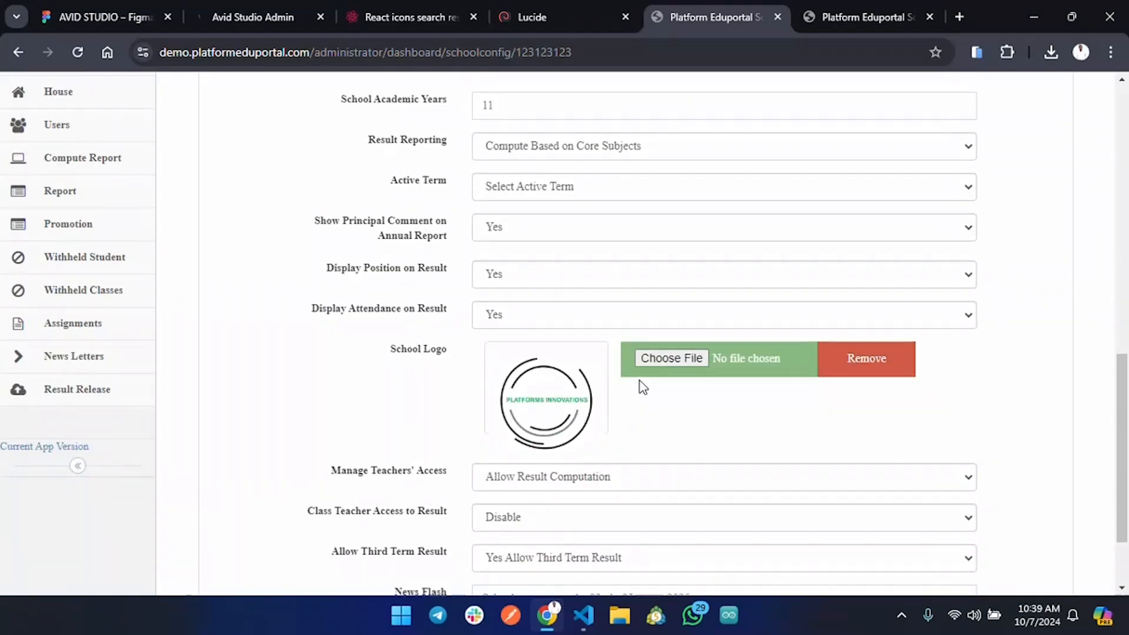
click(682, 360)
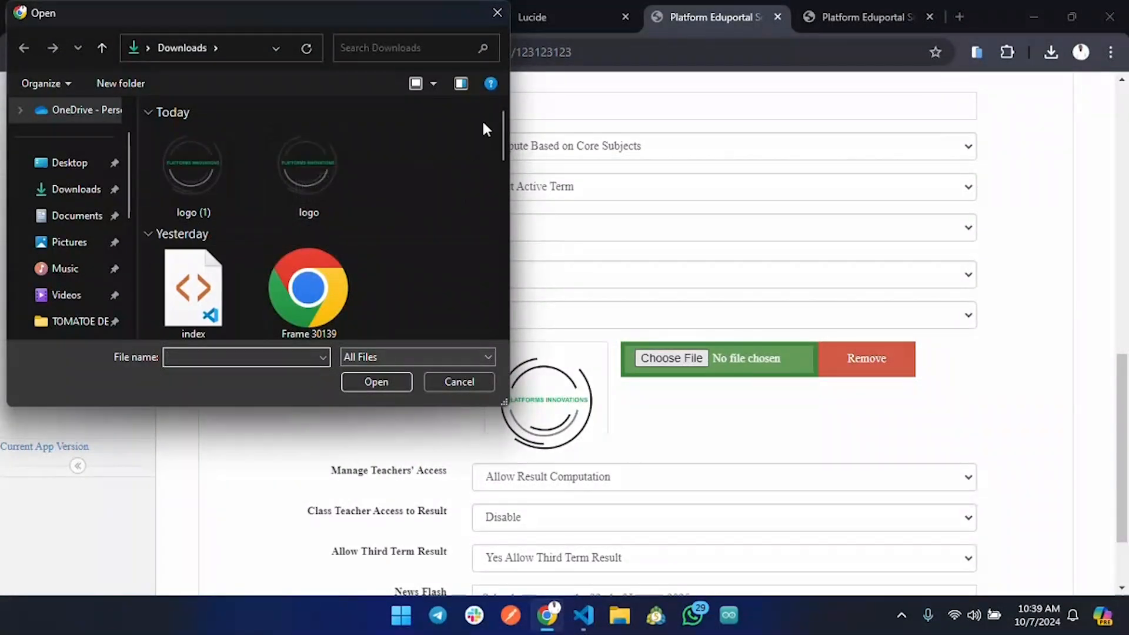
click(498, 13)
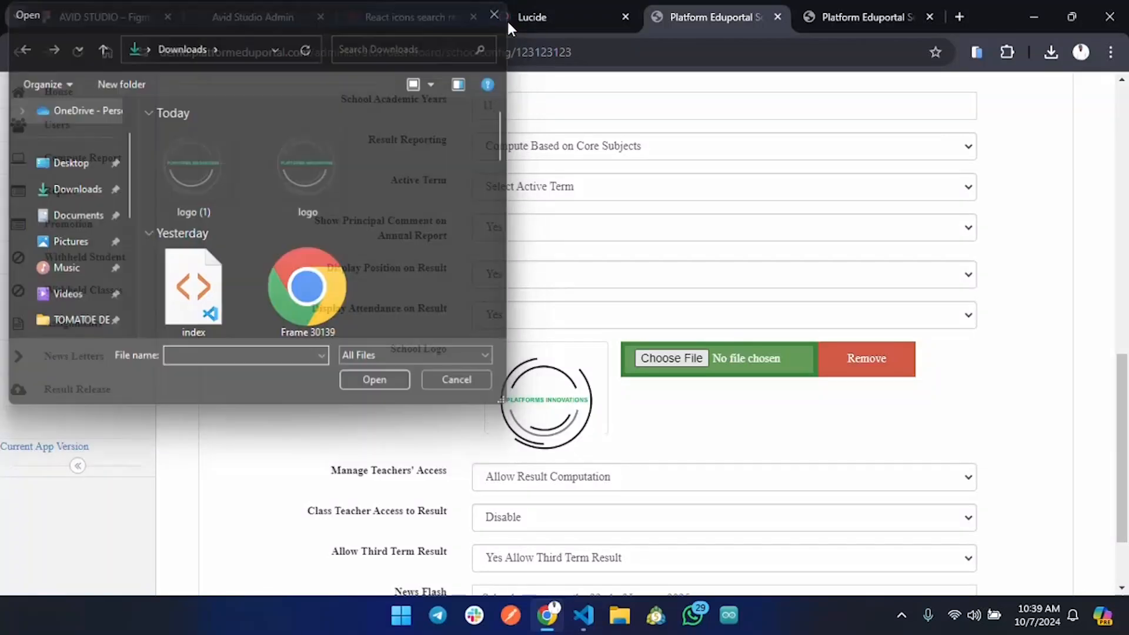
scroll(470, 388, down, 1)
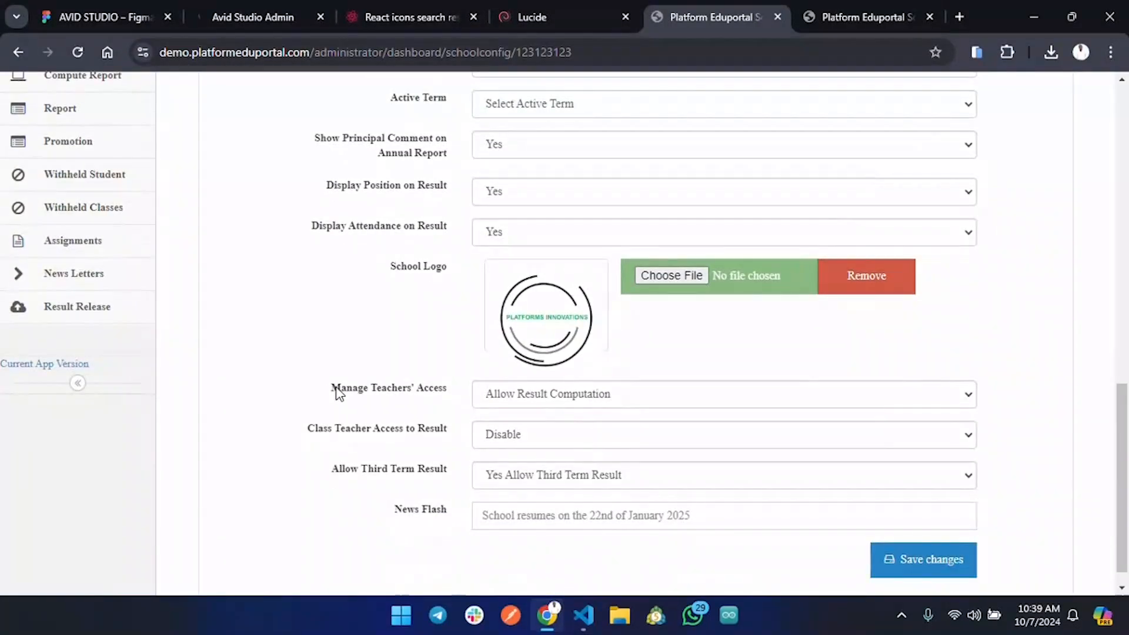
drag(336, 390, 452, 394)
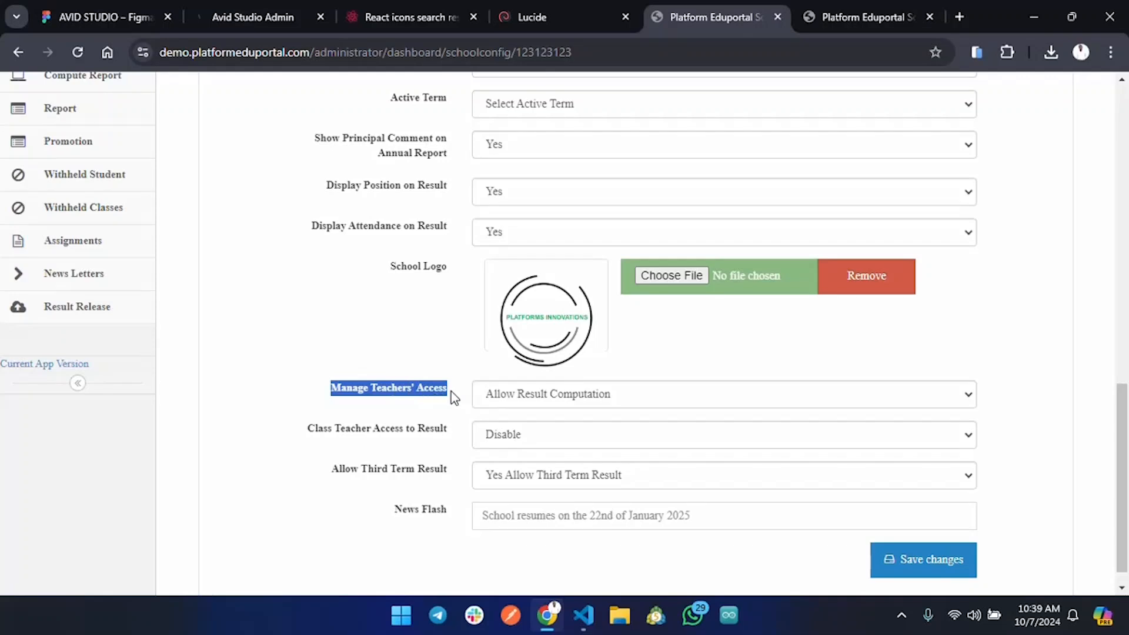
click(451, 392)
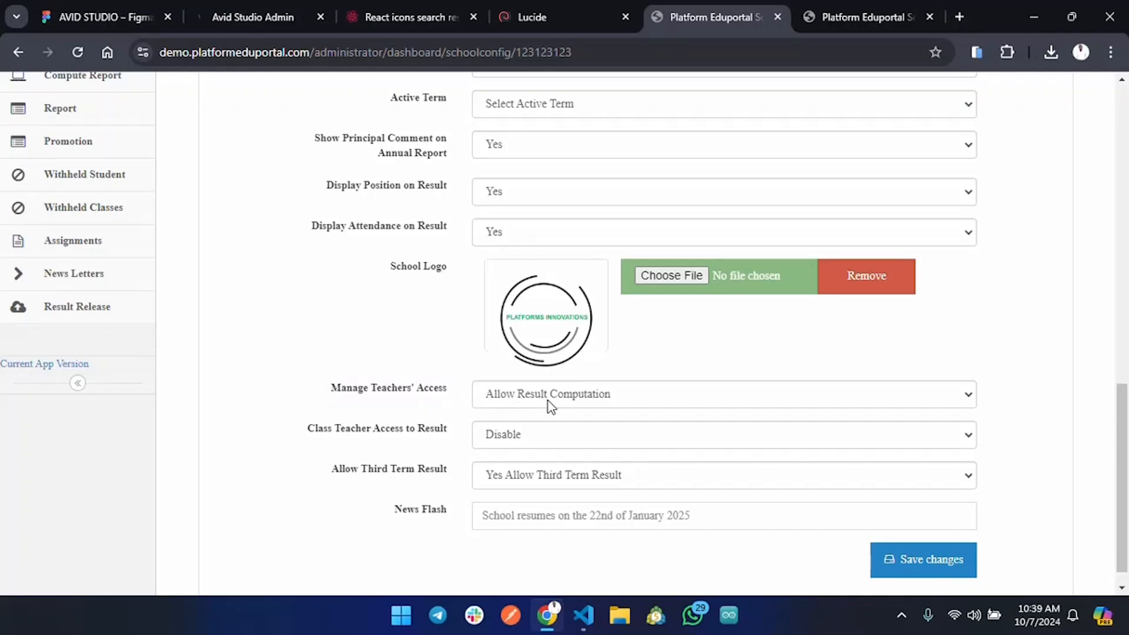
click(658, 402)
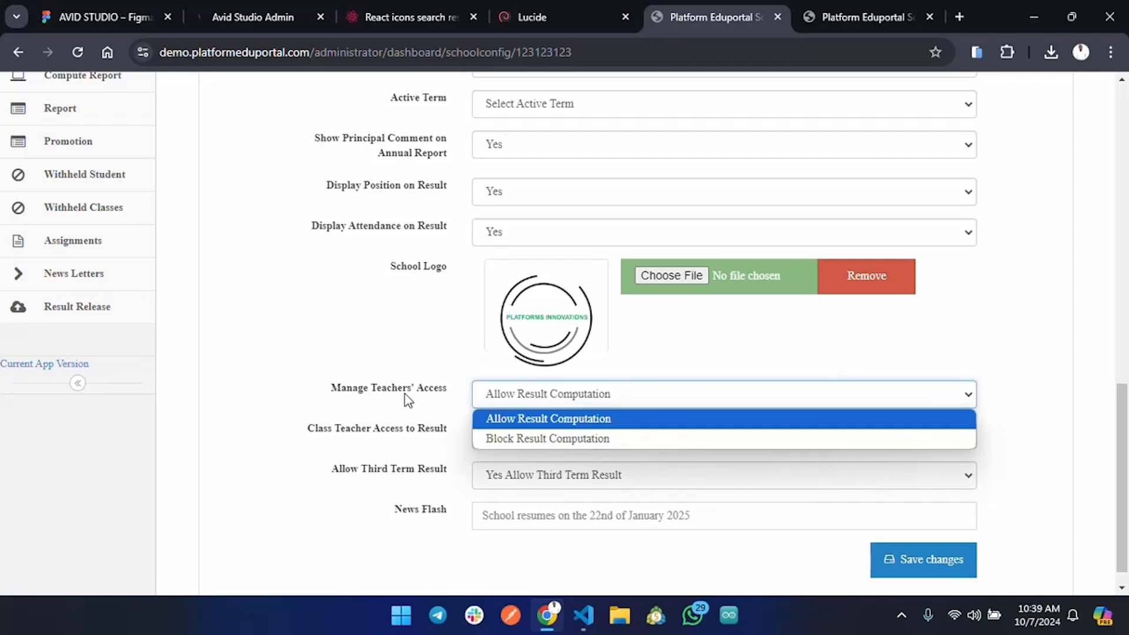
click(400, 372)
drag(300, 435, 468, 446)
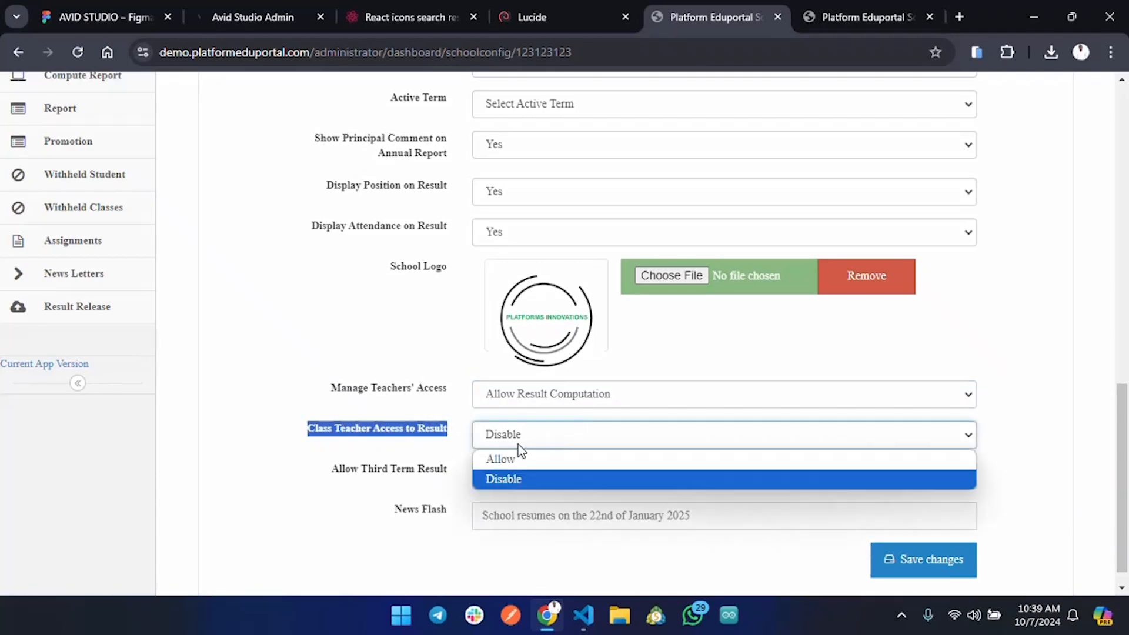
click(420, 441)
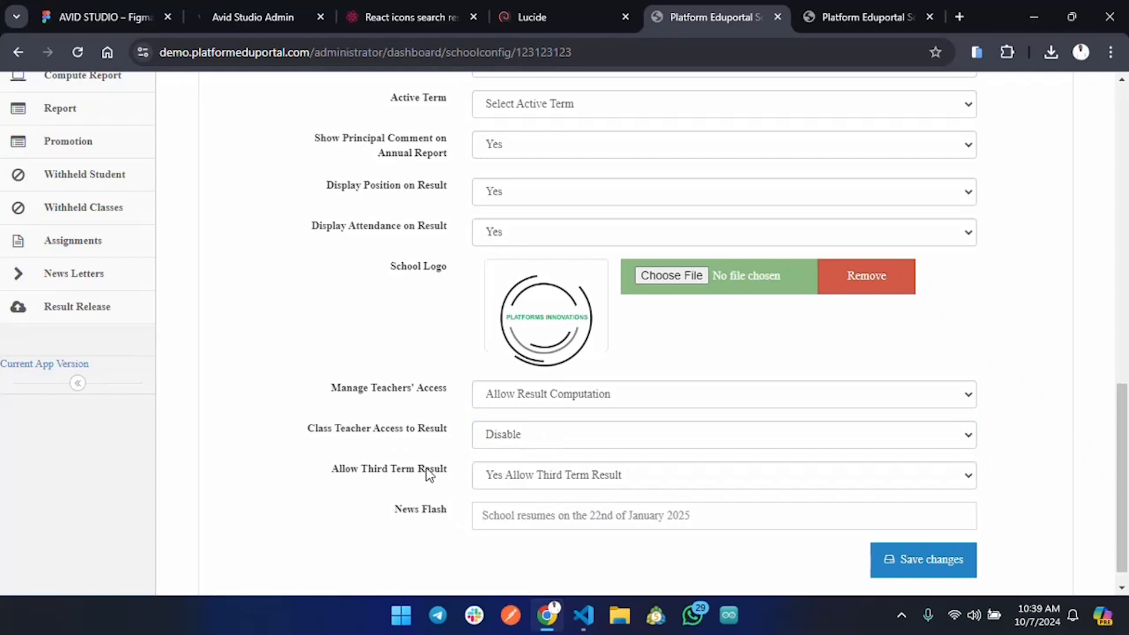
click(646, 476)
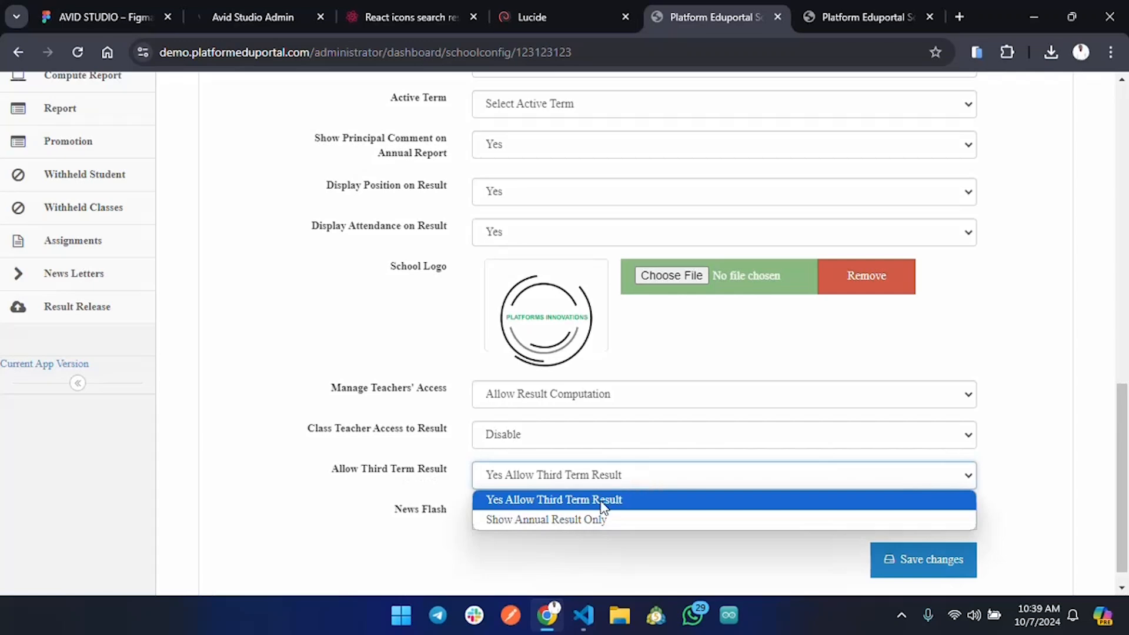
click(391, 487)
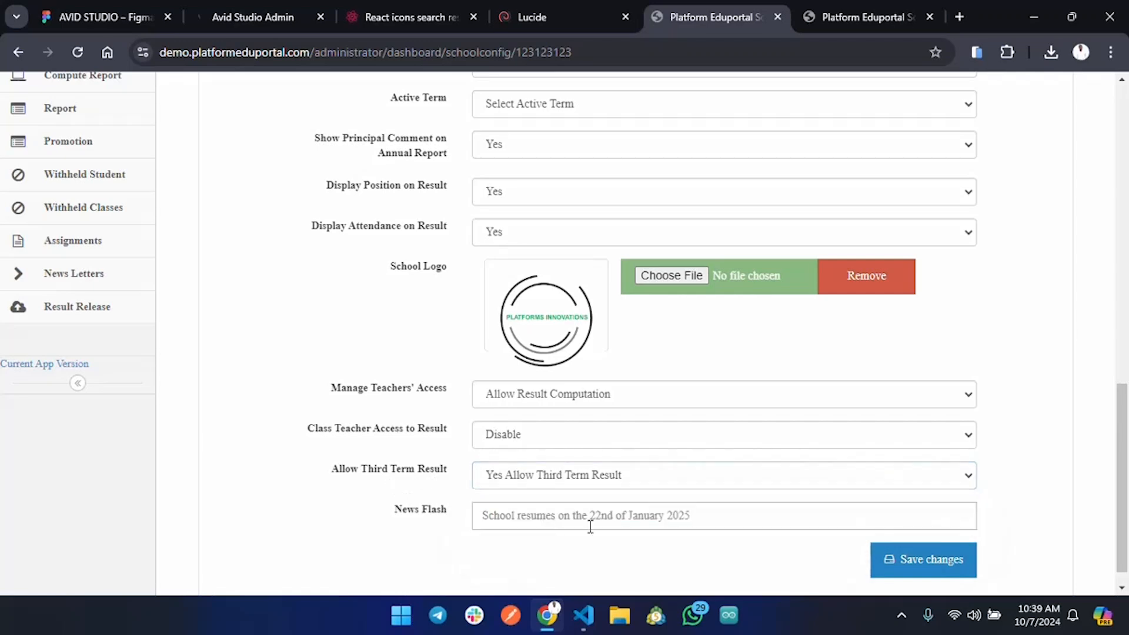
click(715, 523)
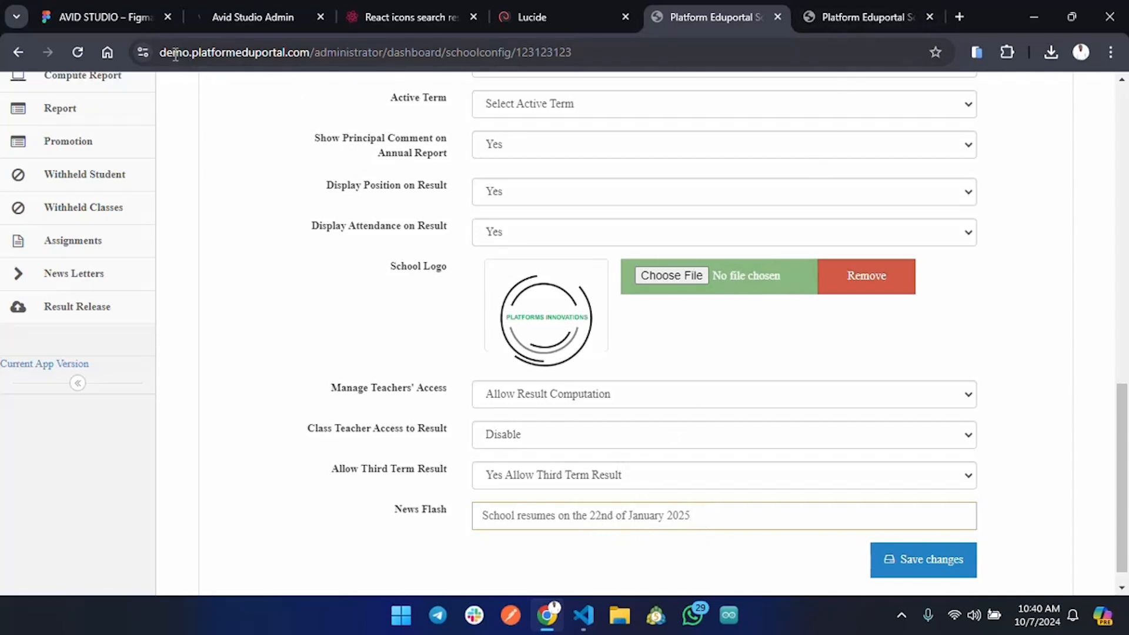
click(843, 4)
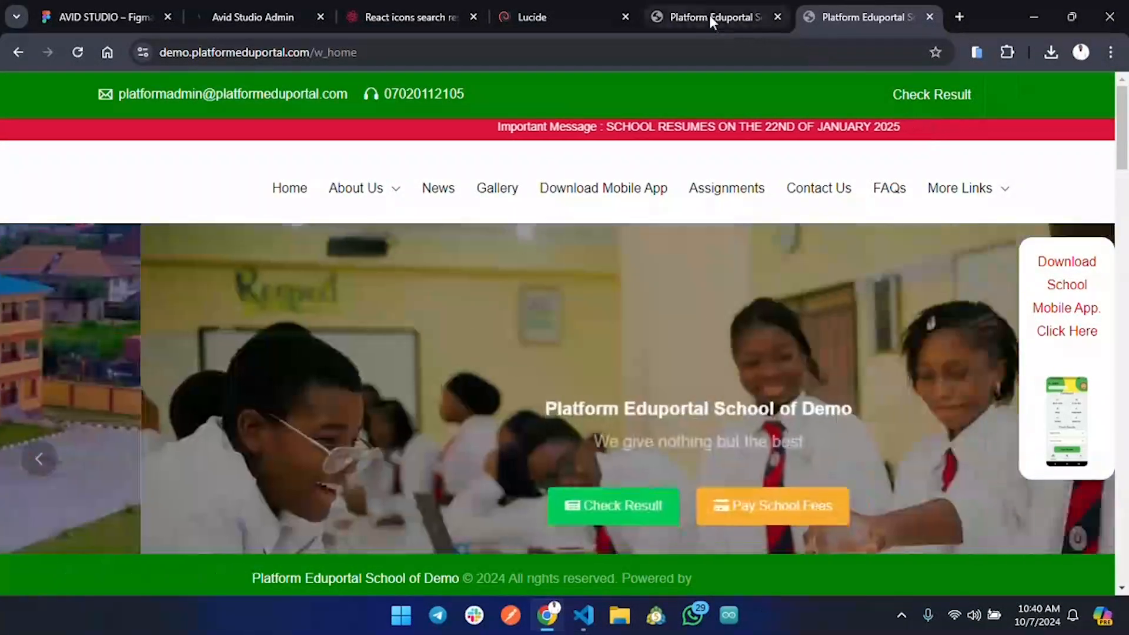
click(709, 16)
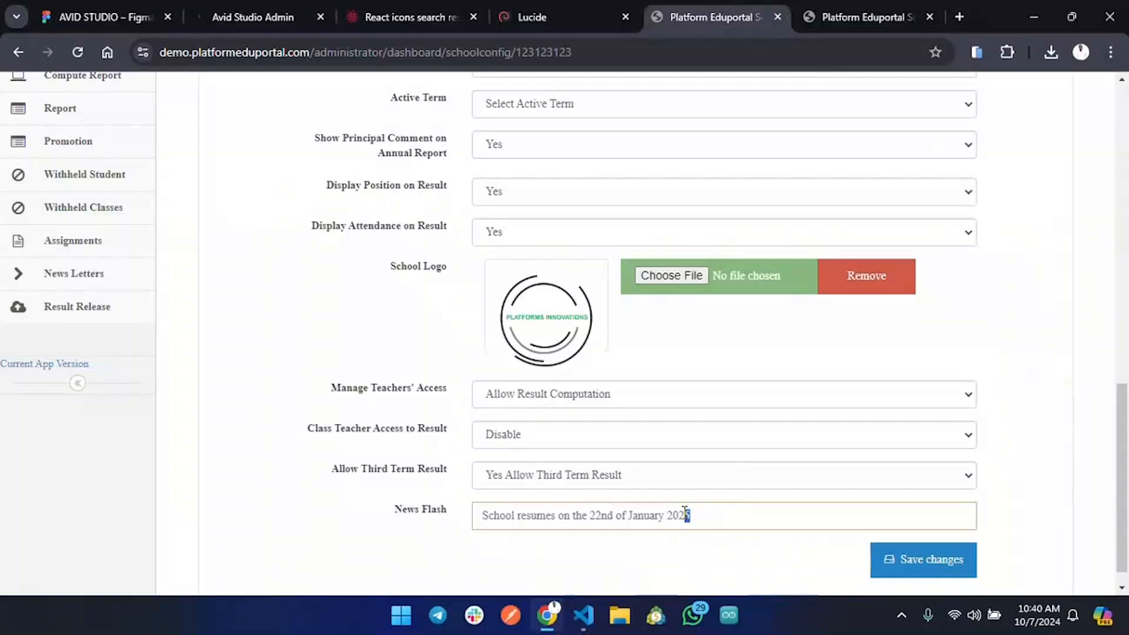
Try saving School Config and find the Active Term dropdown empty, blocking the save.
click(923, 558)
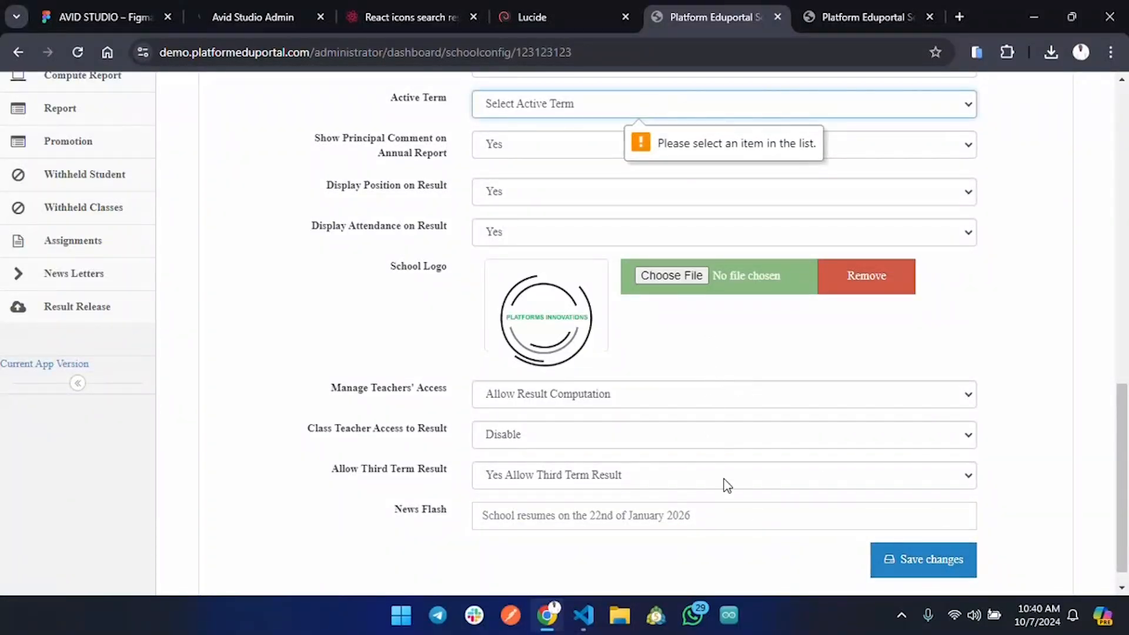
click(915, 574)
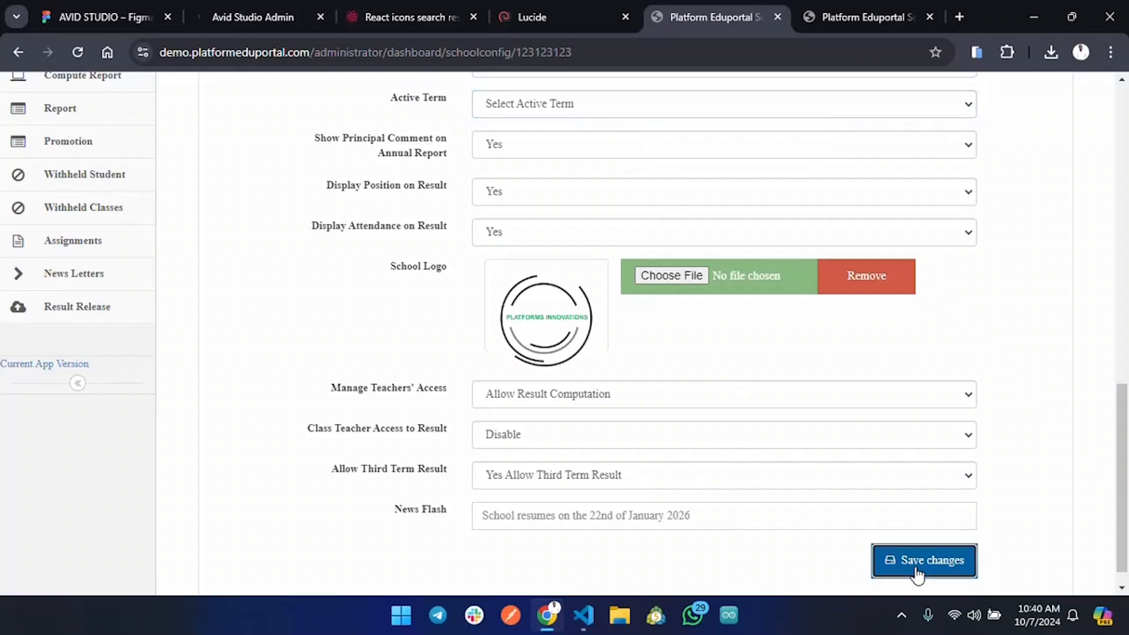
click(556, 107)
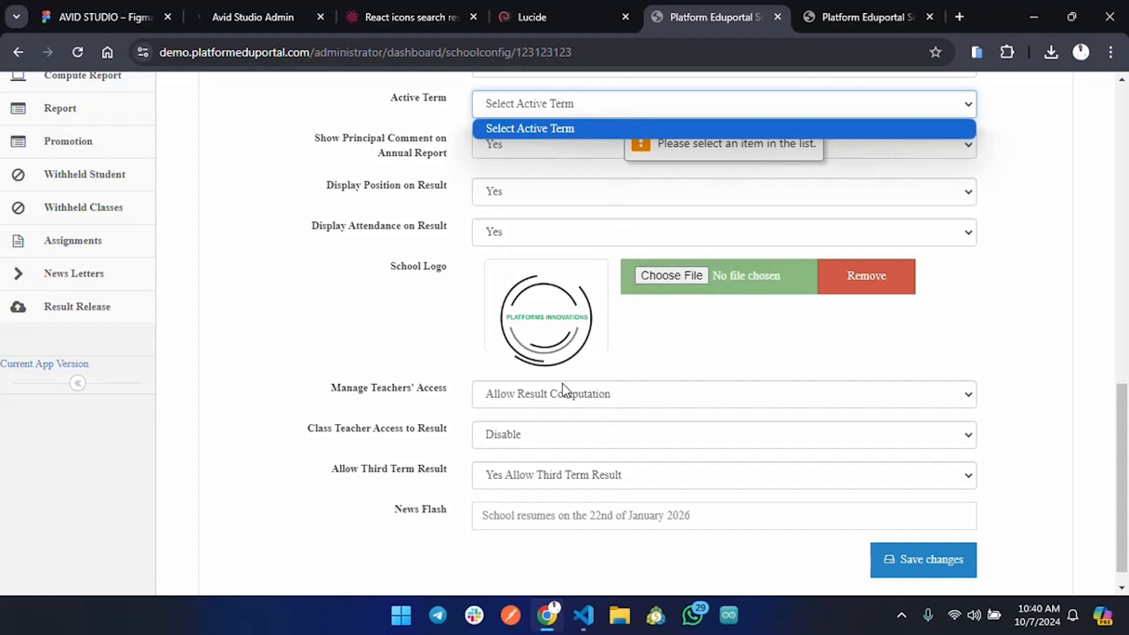
scroll(564, 391, up, 3)
scroll(565, 391, up, 4)
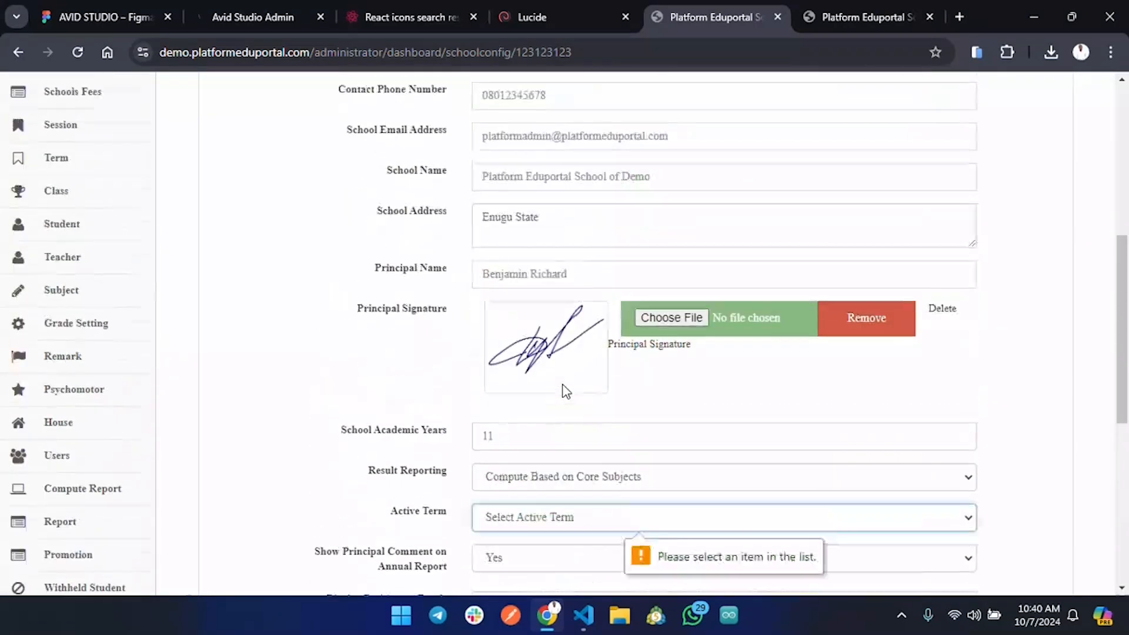
scroll(283, 421, up, 7)
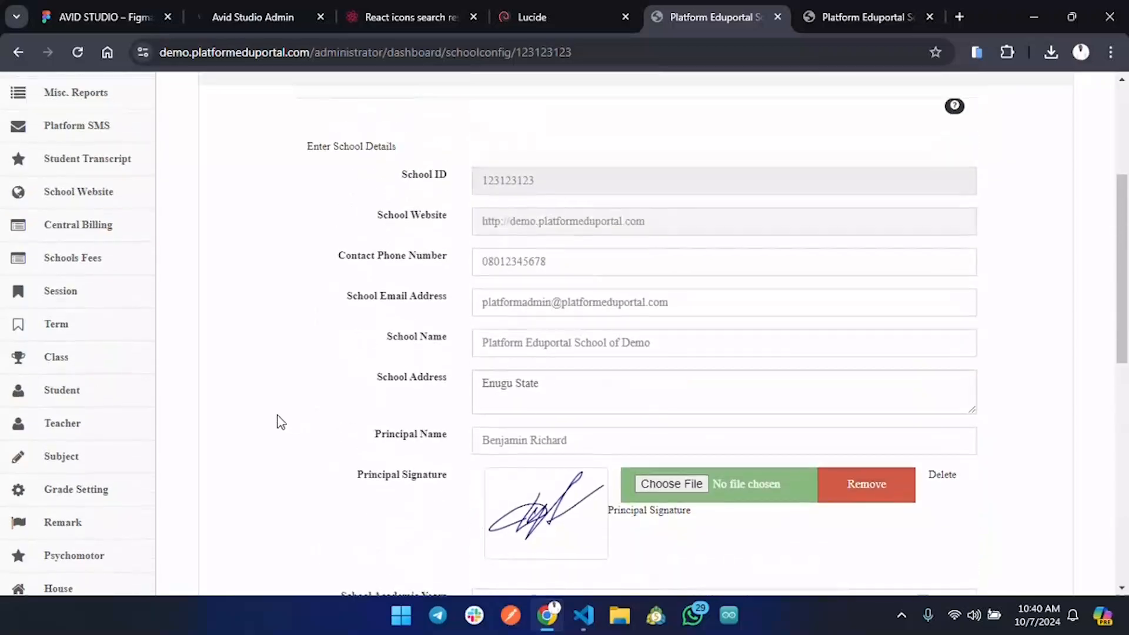
scroll(198, 423, down, 3)
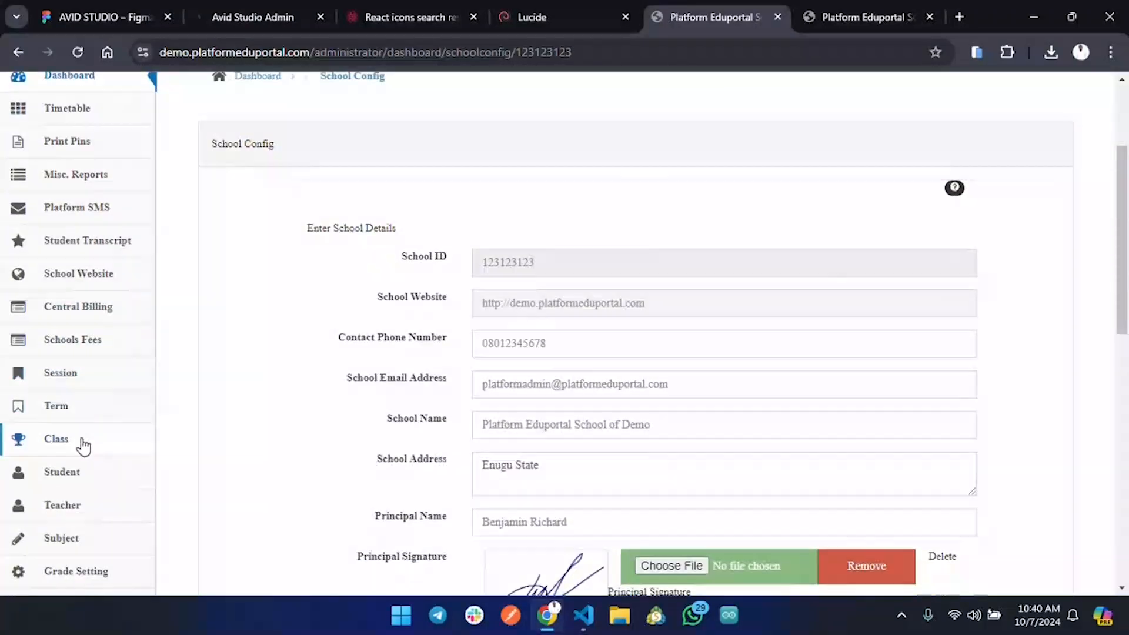
On the Term page, add and save a term group named STANDARD TERM GROUP.
click(62, 412)
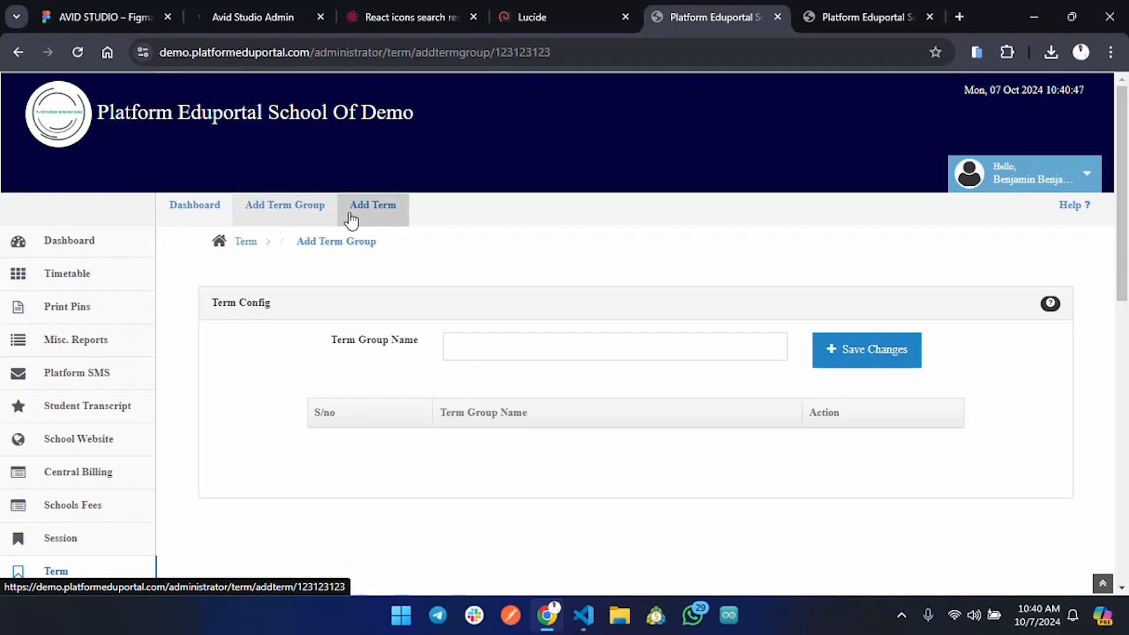
scroll(472, 426, down, 6)
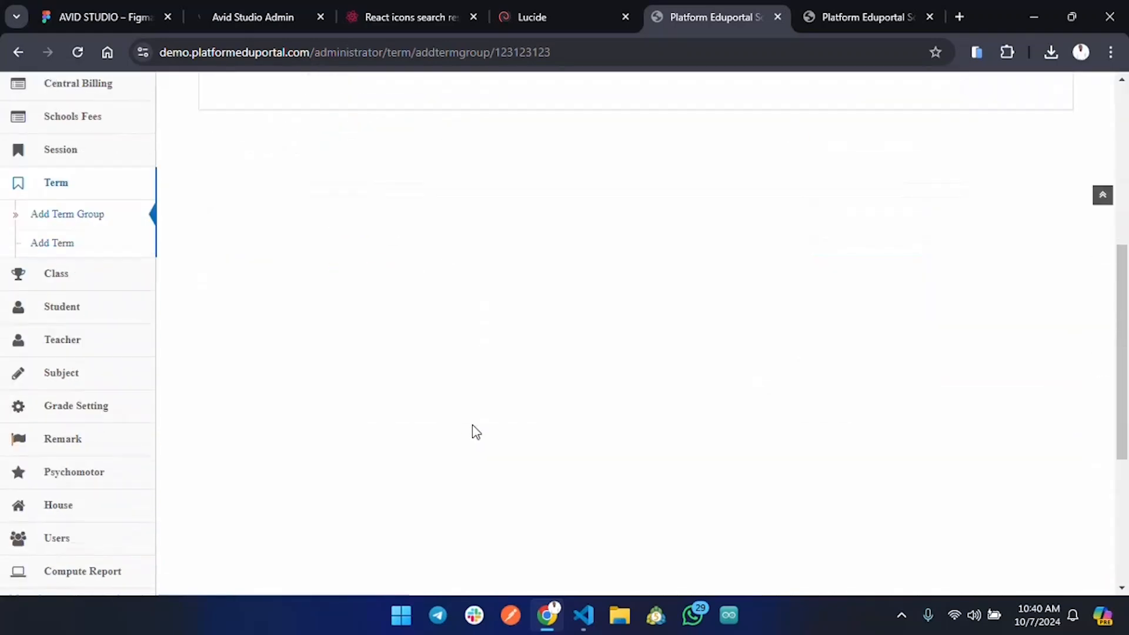
scroll(472, 427, up, 5)
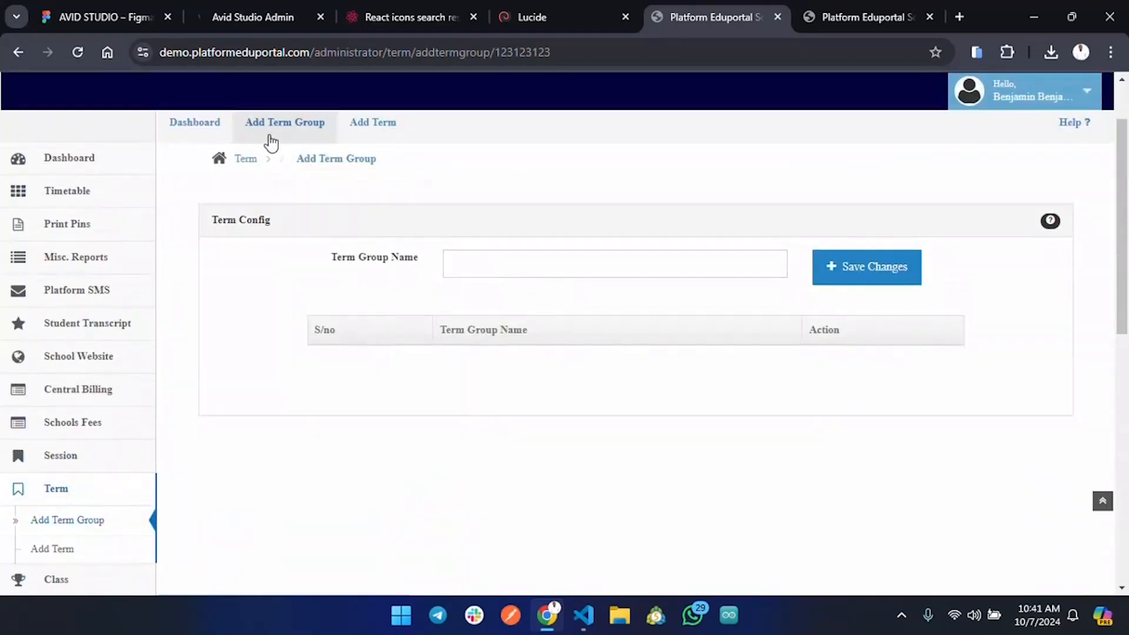
click(514, 264)
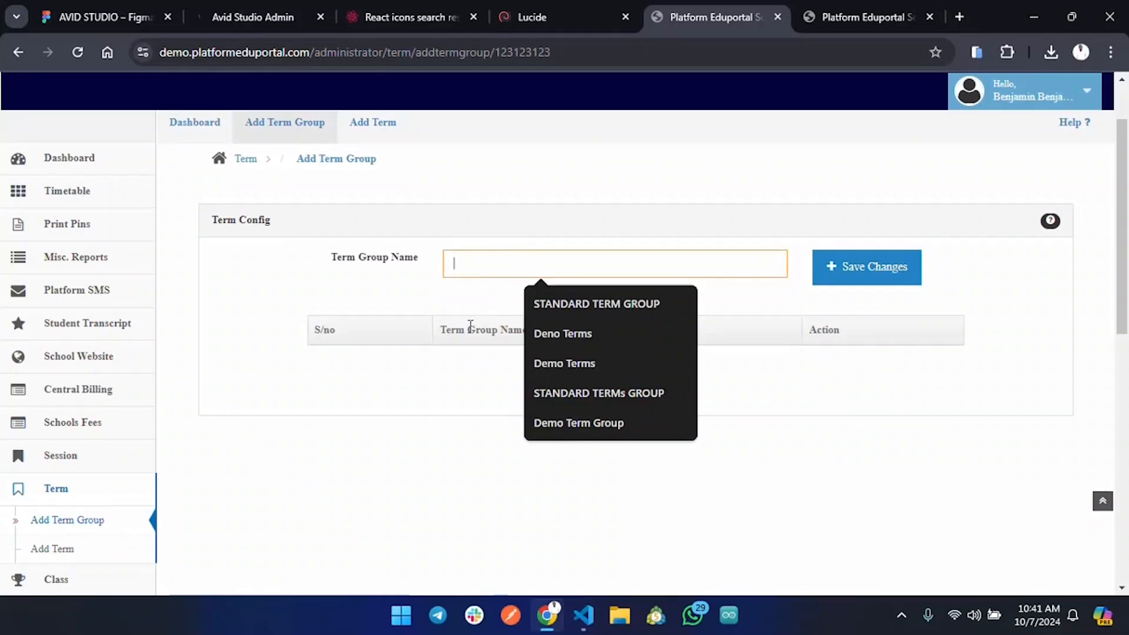
click(565, 298)
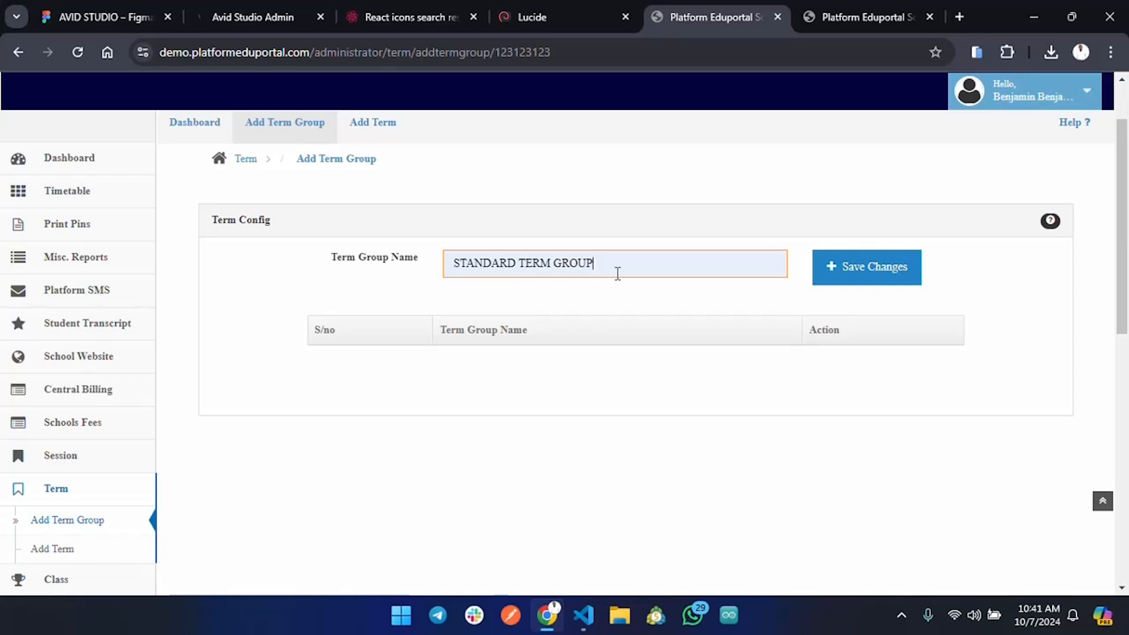
click(876, 277)
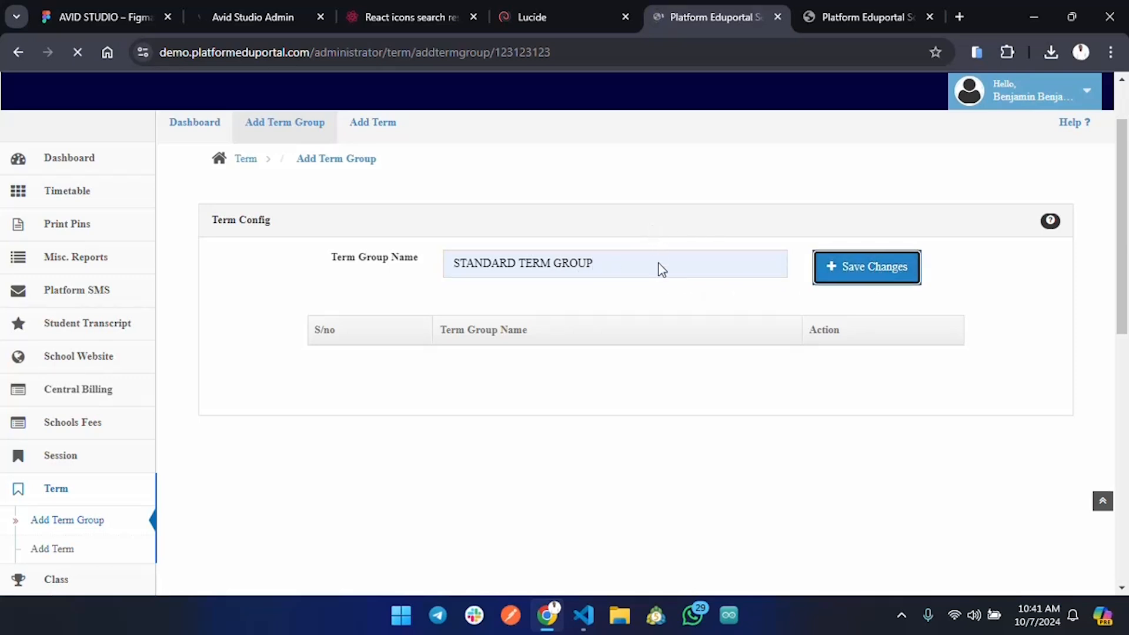
scroll(662, 270, down, 1)
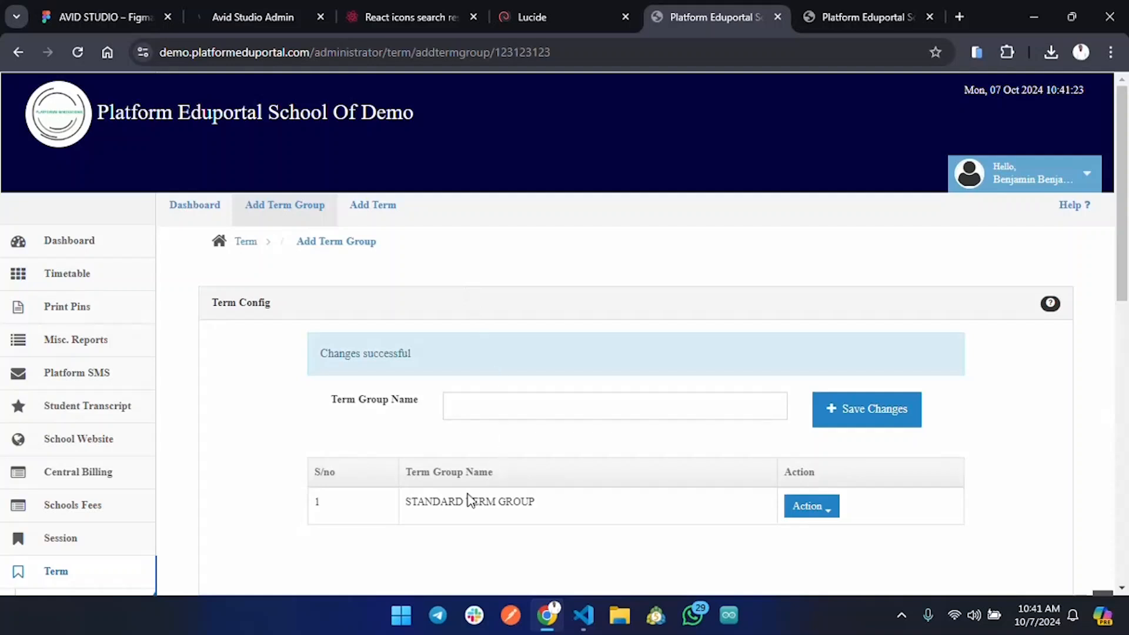
Open STANDARD TERM GROUP for editing, then go to the Add Term form.
drag(409, 504, 555, 522)
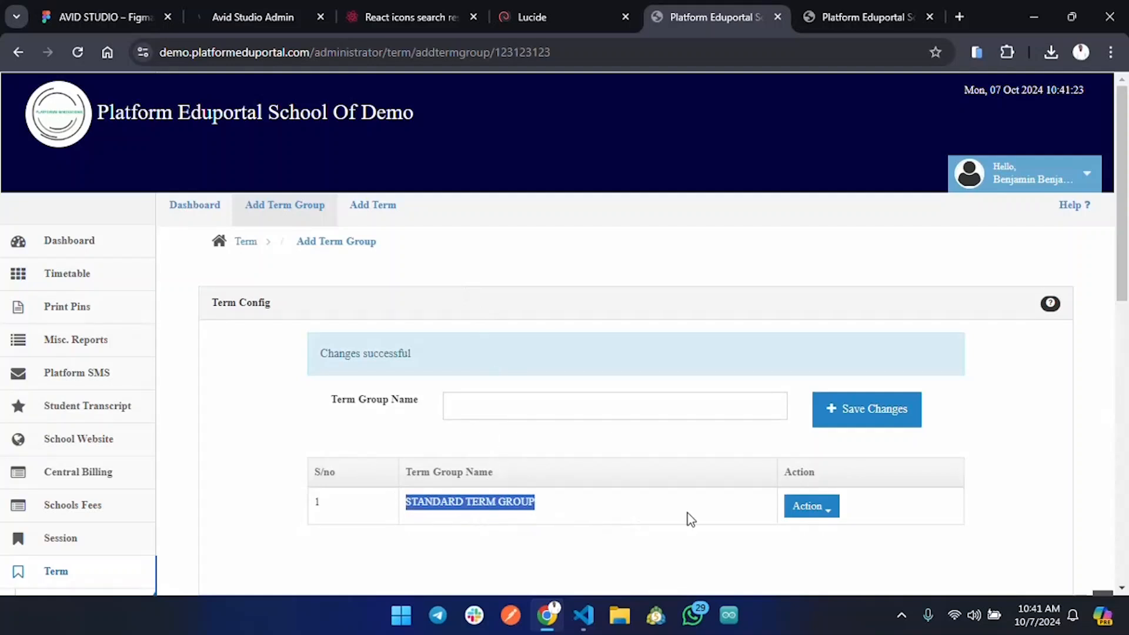
click(830, 520)
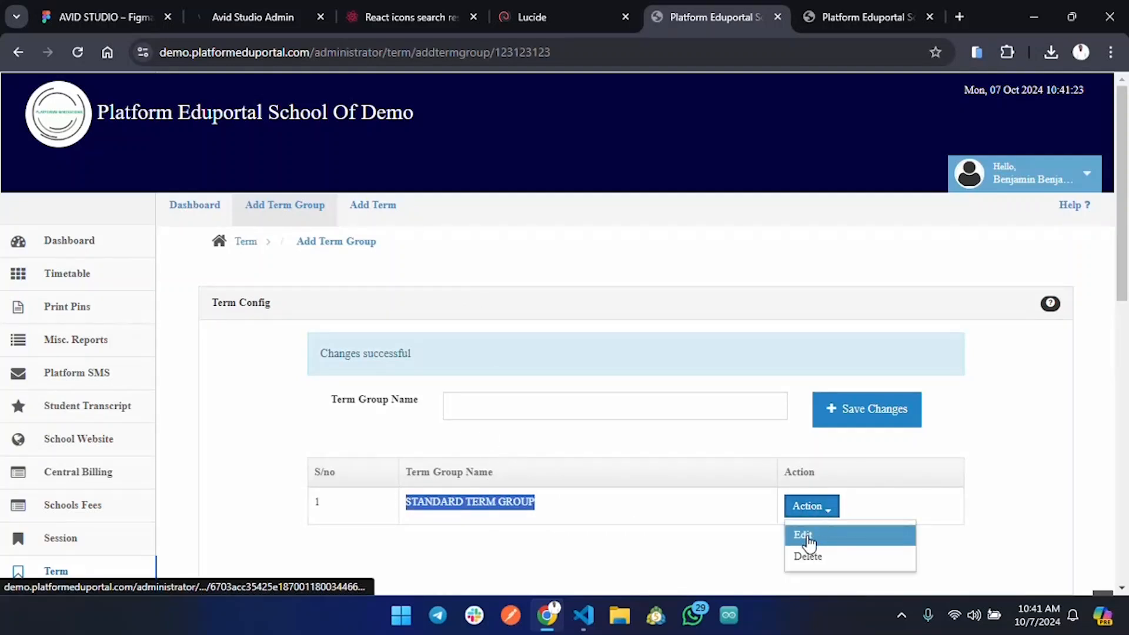
click(822, 541)
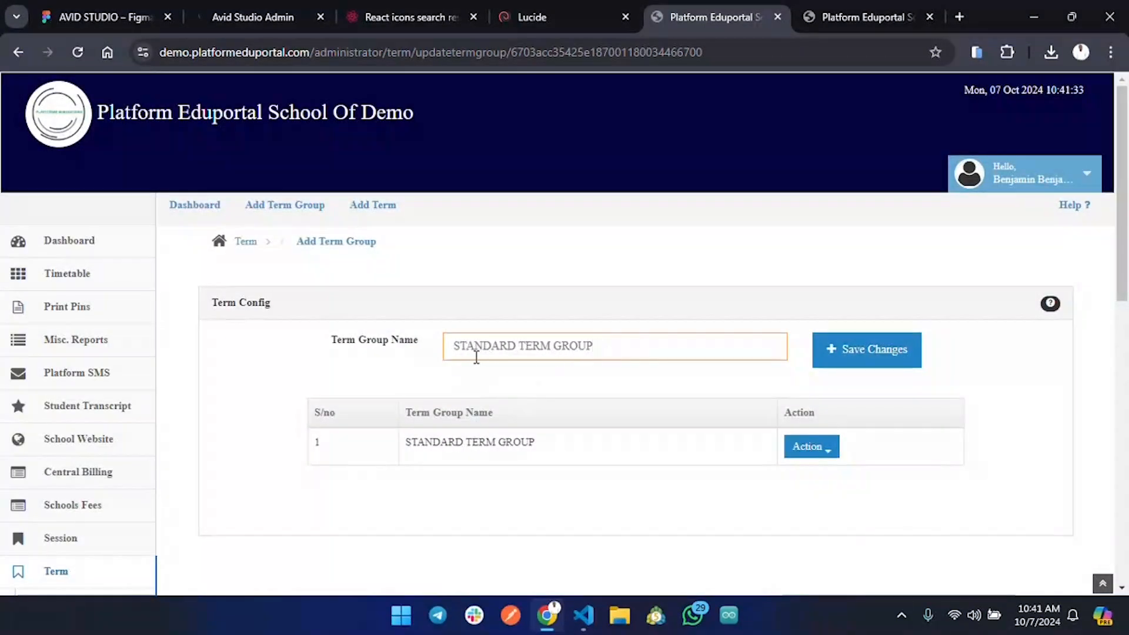
click(378, 214)
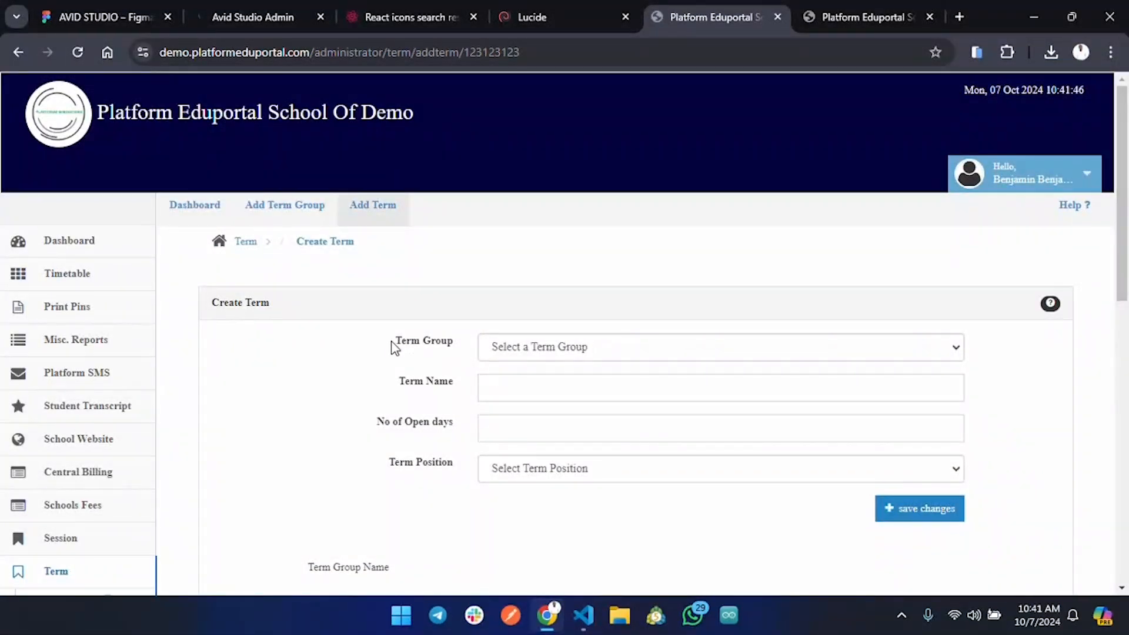
Put the new term in STANDARD TERM GROUP, named '1st Term' with 120 open days.
drag(426, 345, 431, 345)
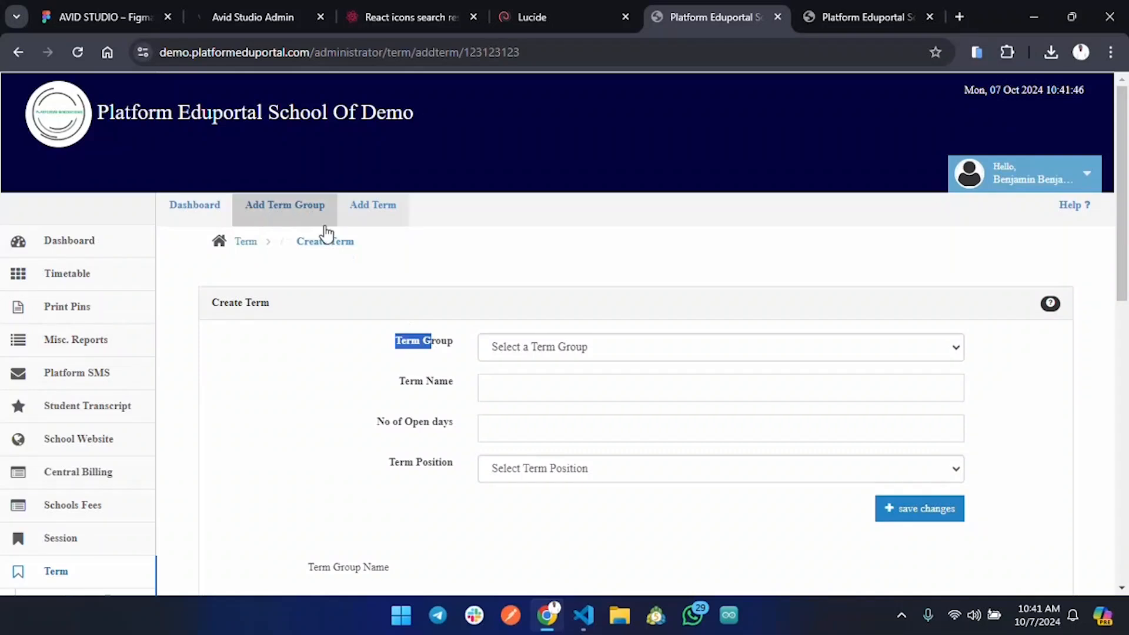
click(603, 350)
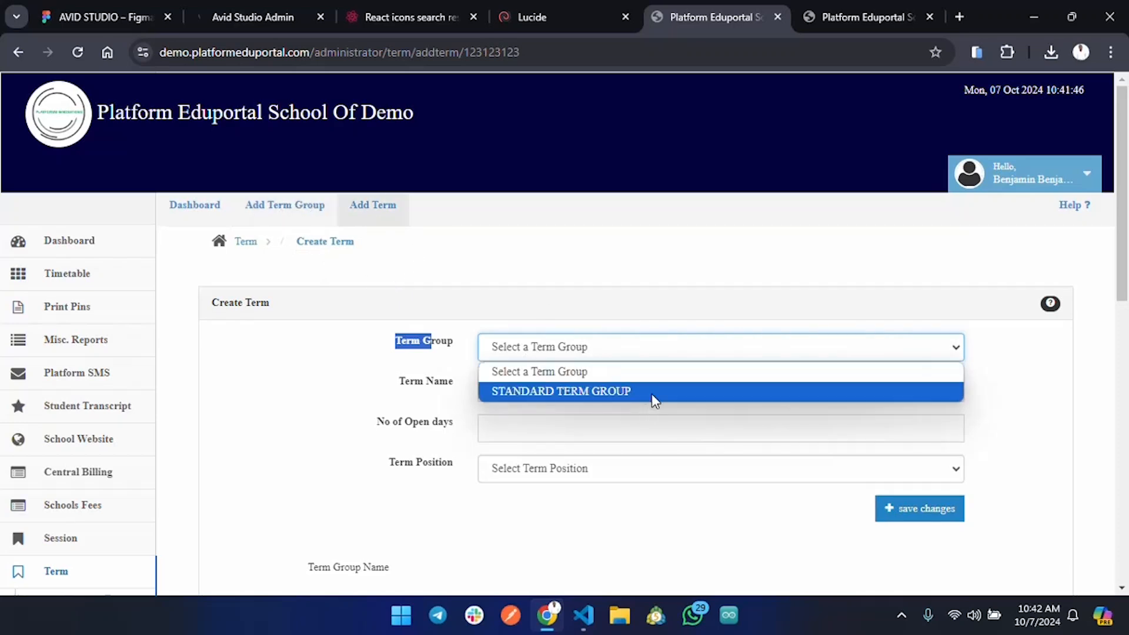
click(696, 393)
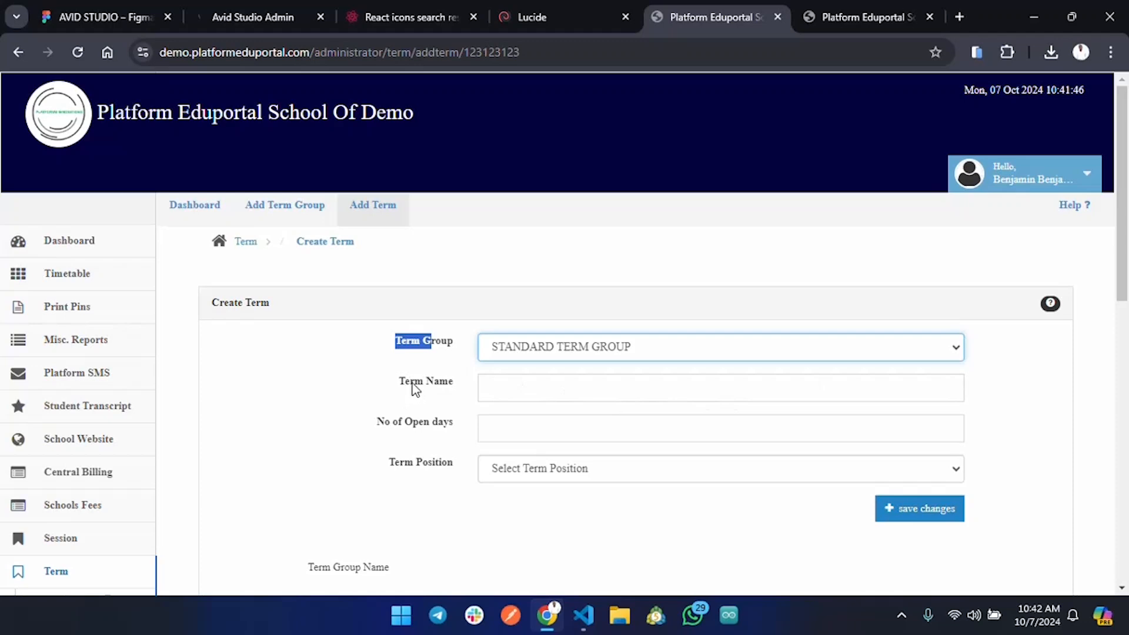
click(524, 388)
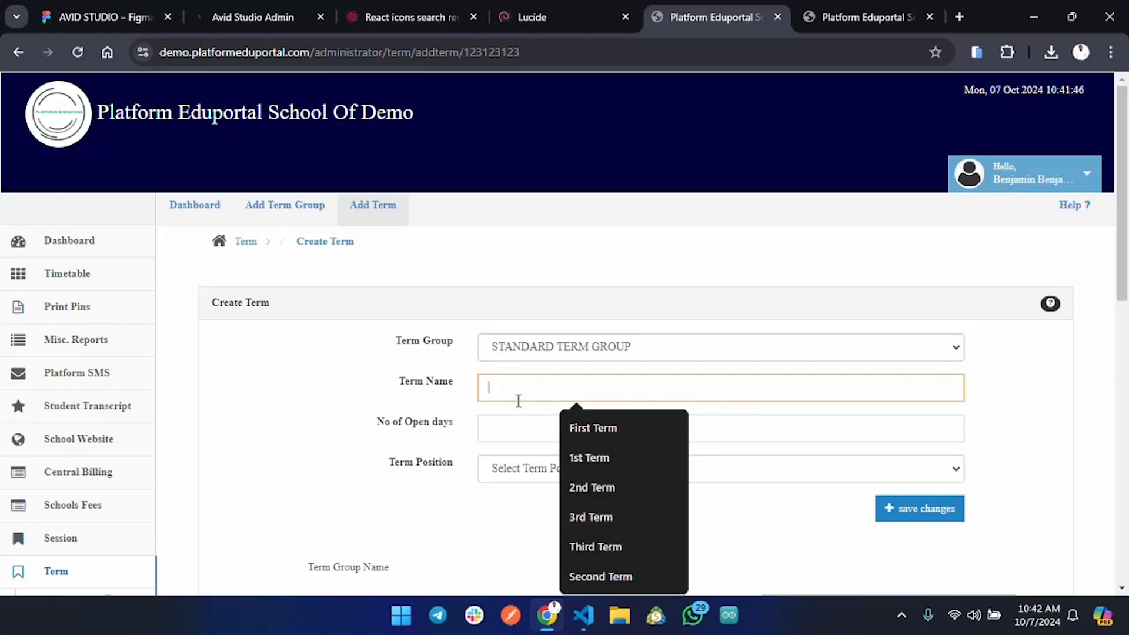
text(1st Ter)
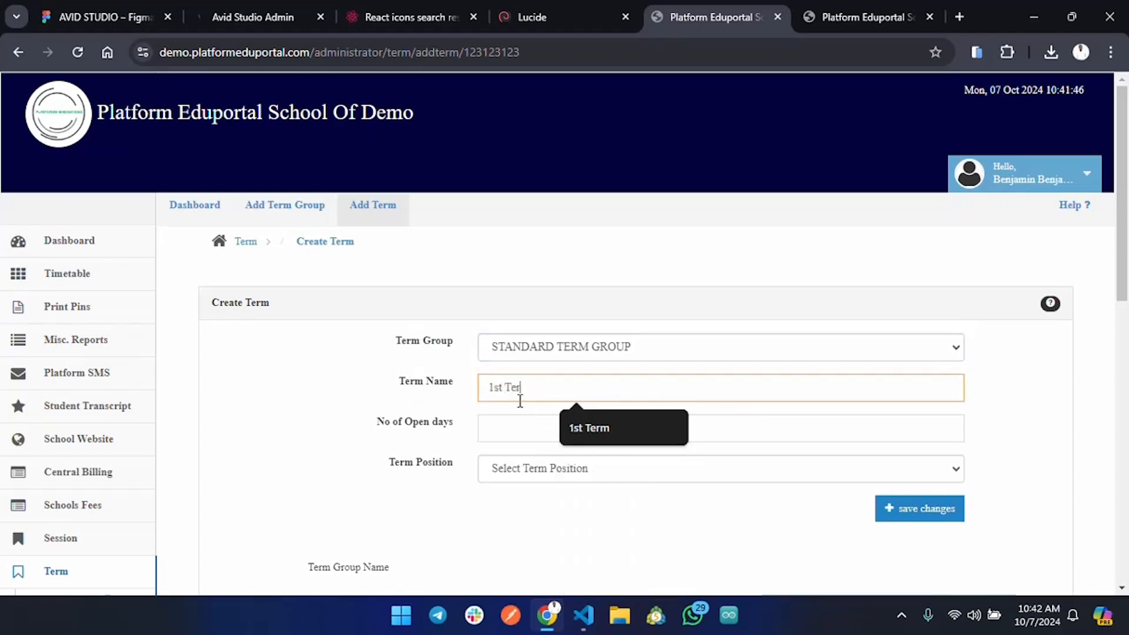
text(m)
click(524, 434)
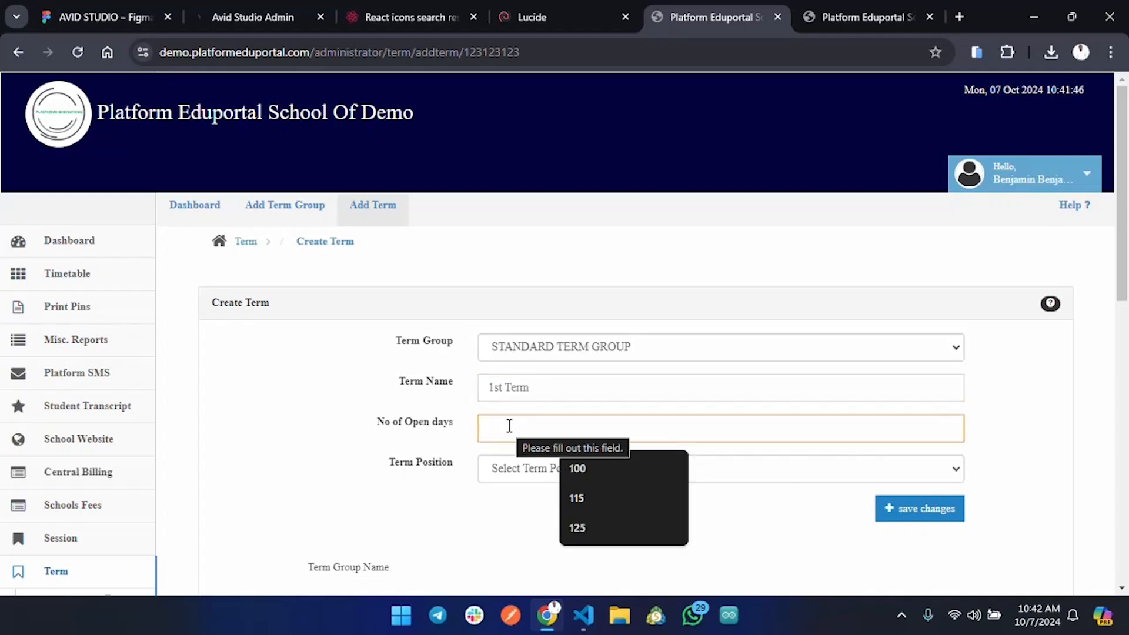
text(12)
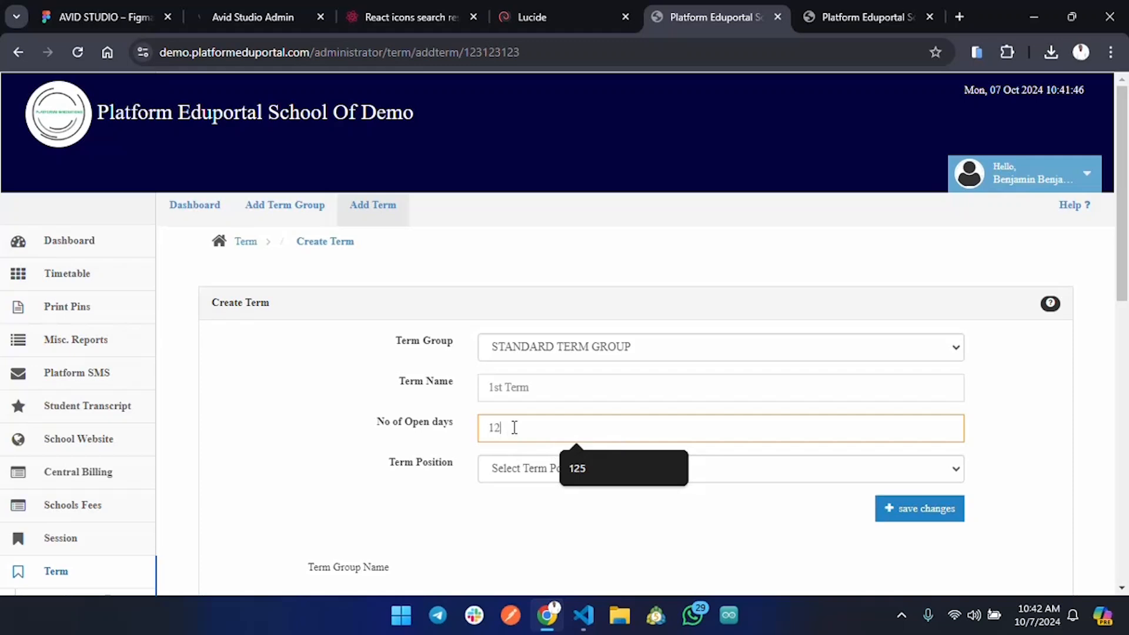
text(0)
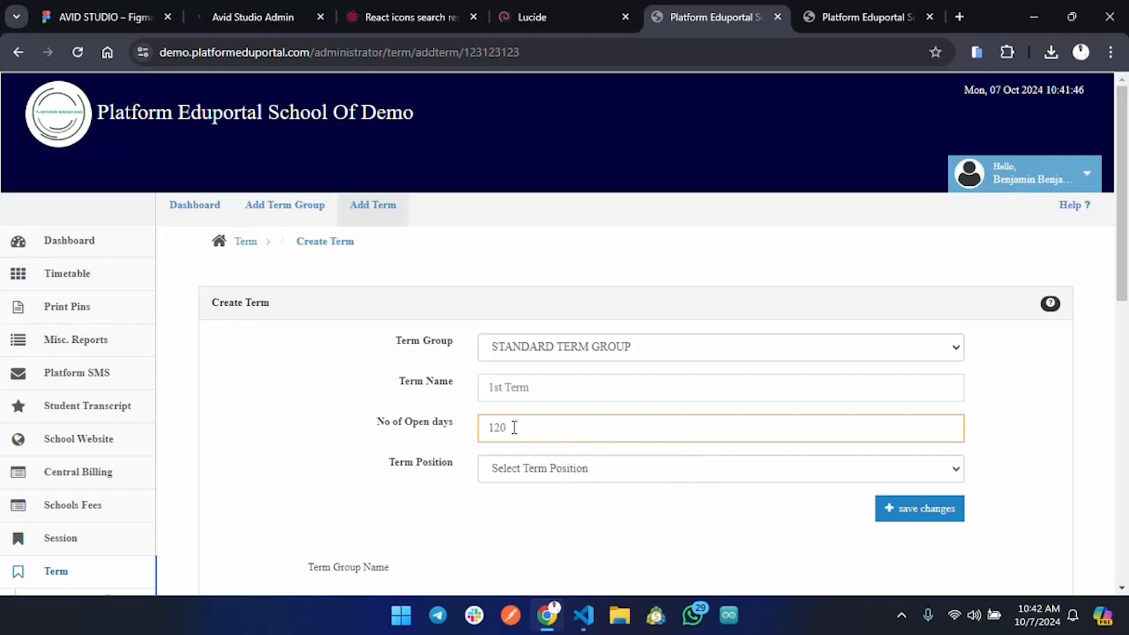
Set Term Position to Begining and save the 1st Term.
scroll(647, 429, down, 1)
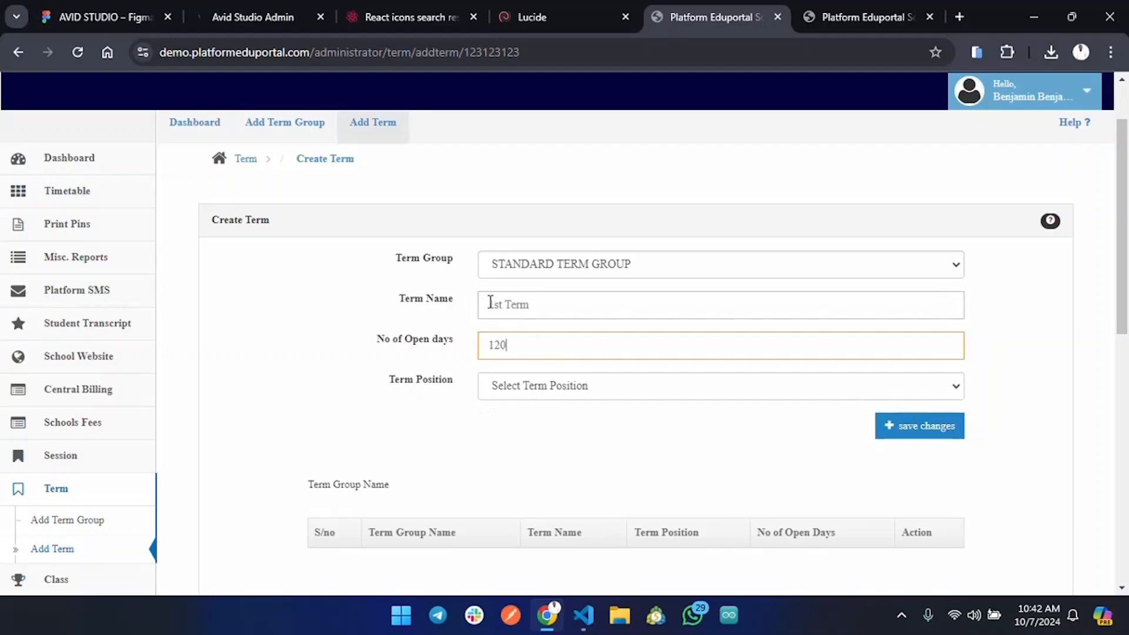
drag(490, 302, 535, 304)
click(572, 389)
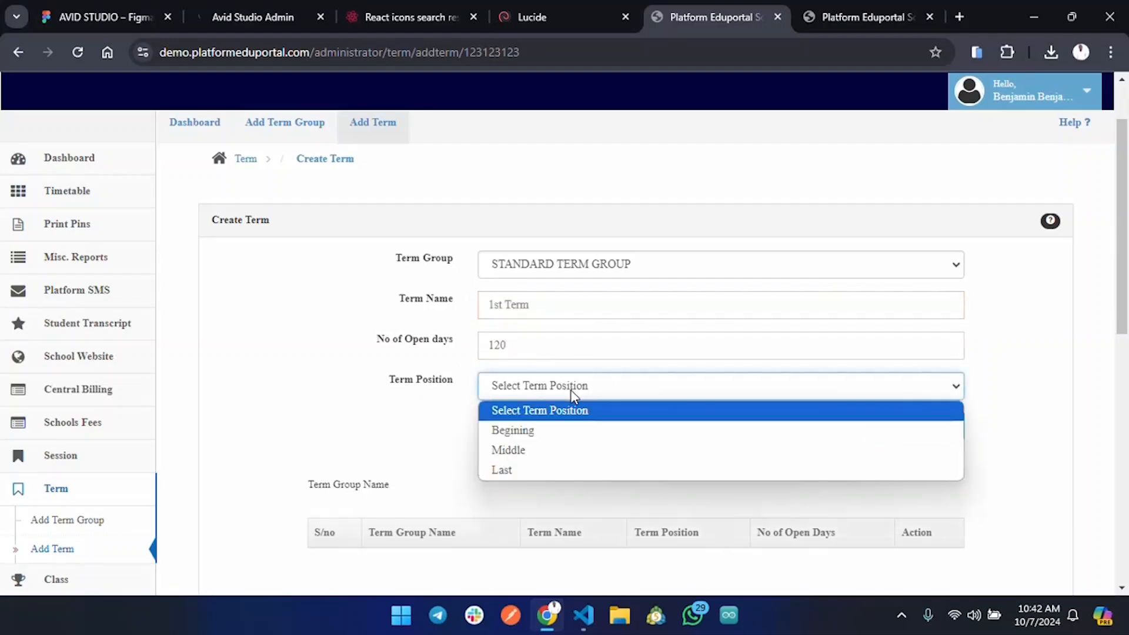
click(558, 434)
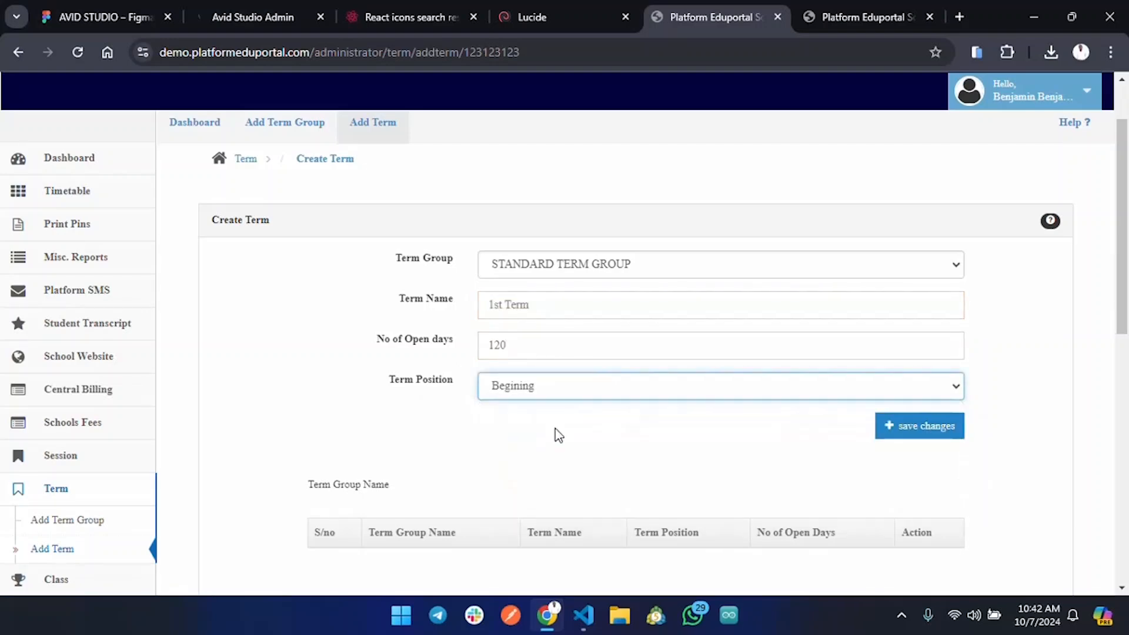
scroll(882, 357, down, 1)
click(882, 351)
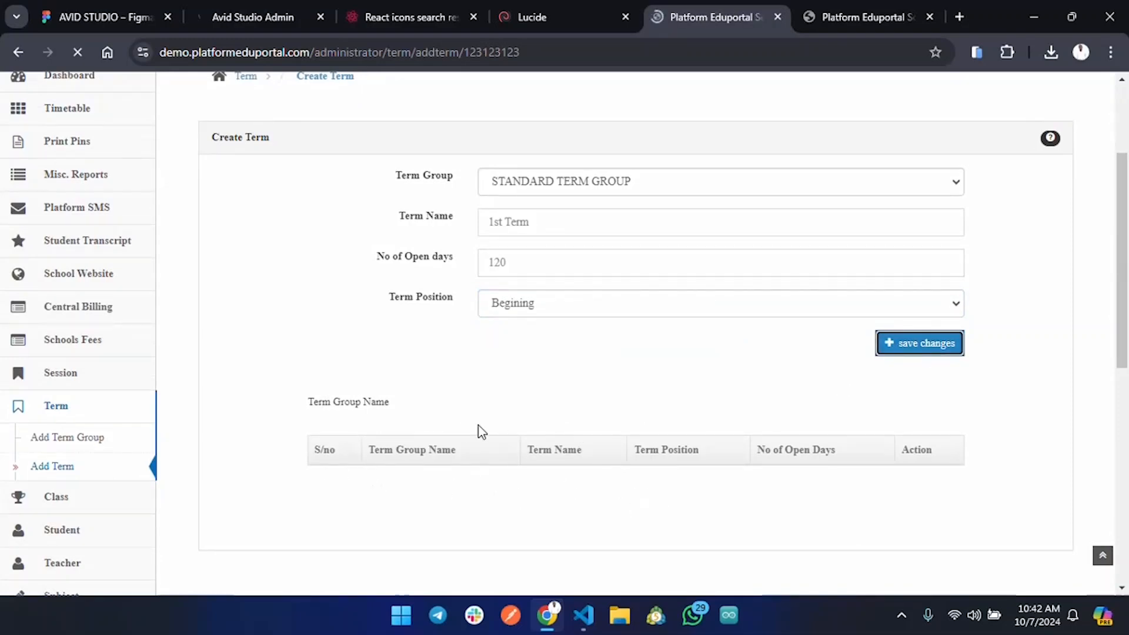
scroll(510, 423, down, 10)
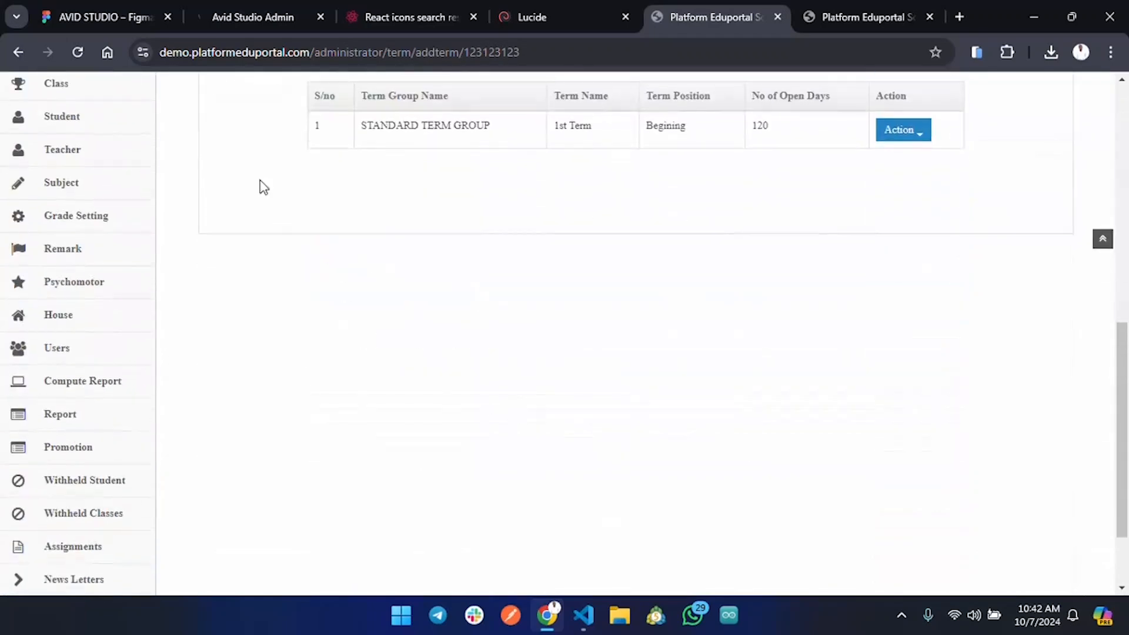
Save a new '2nd Term' in STANDARD TERM GROUP with 110 open days, position Middle.
scroll(601, 175, up, 7)
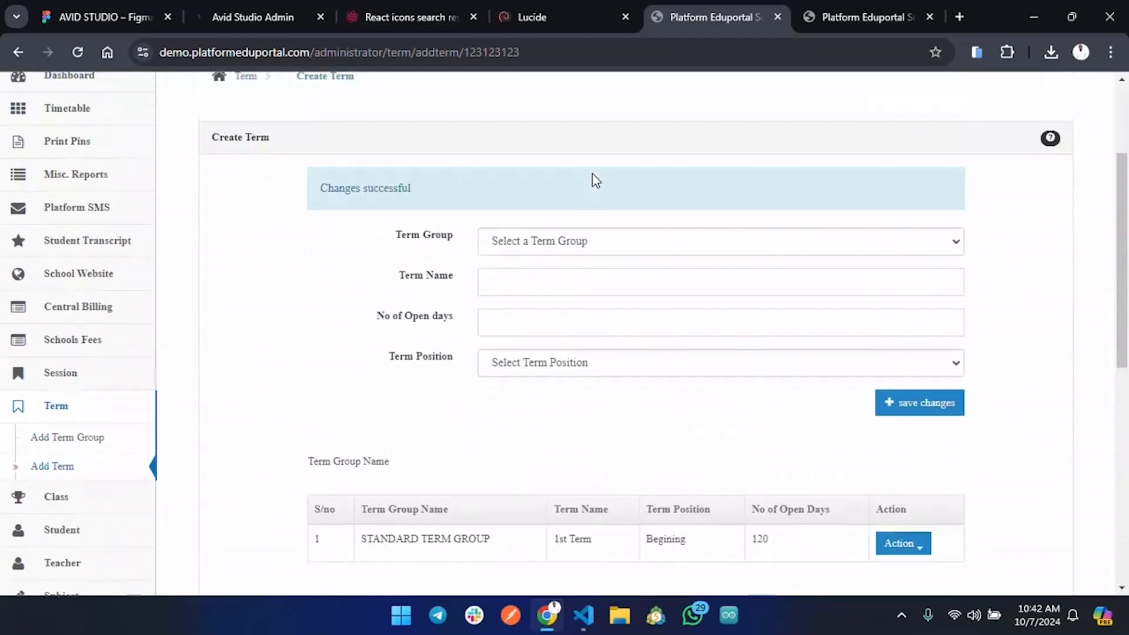
click(541, 243)
click(562, 285)
click(549, 282)
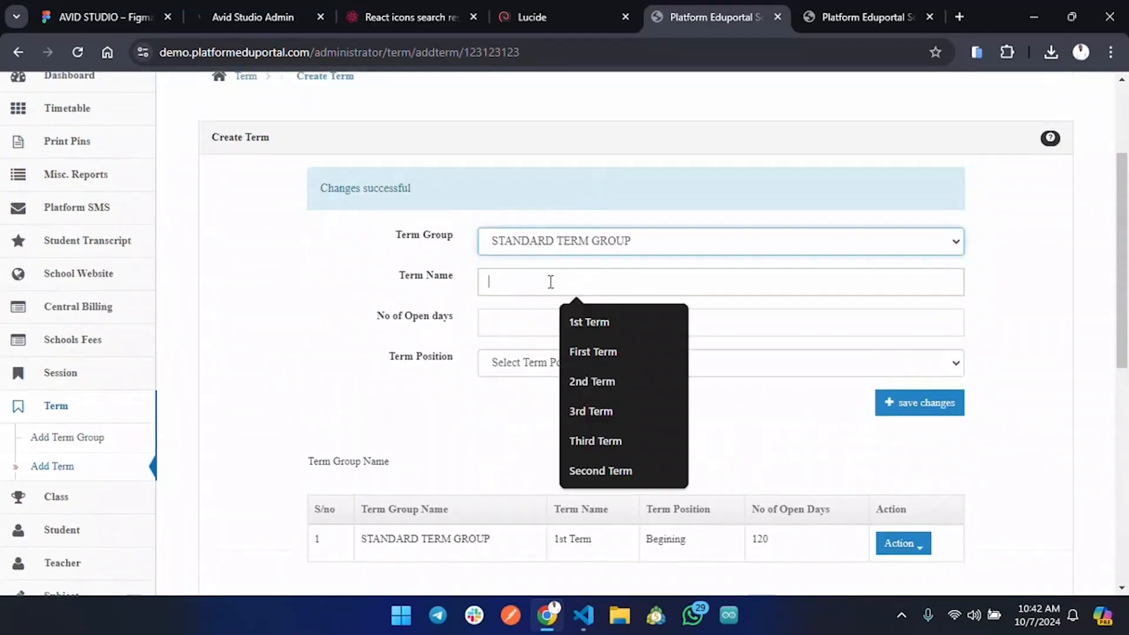
text(2)
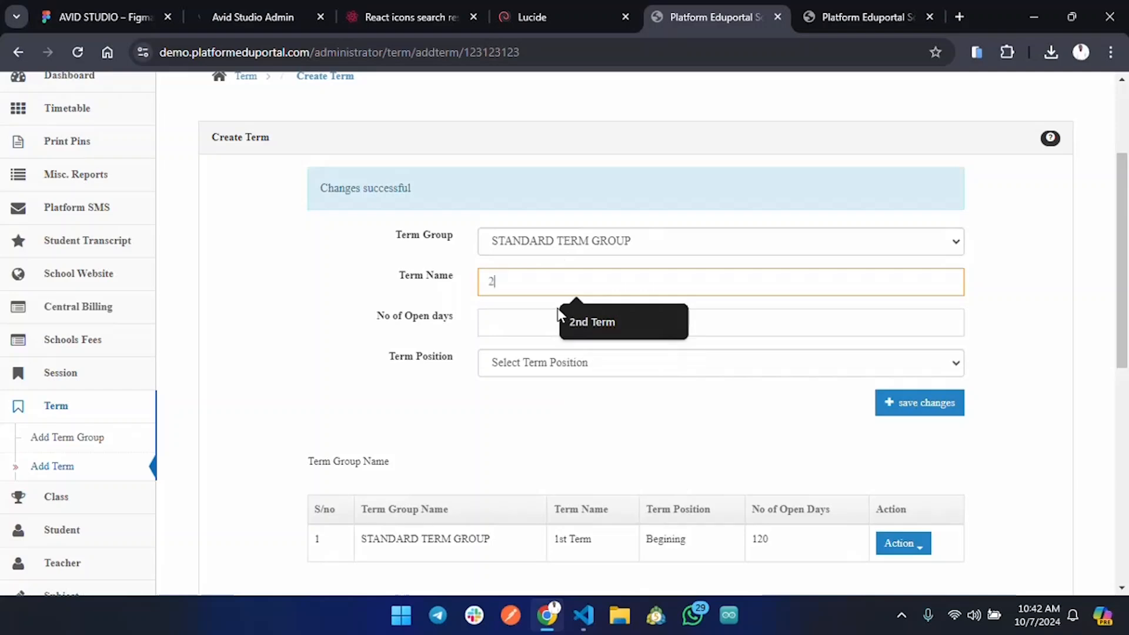
text(nd Term)
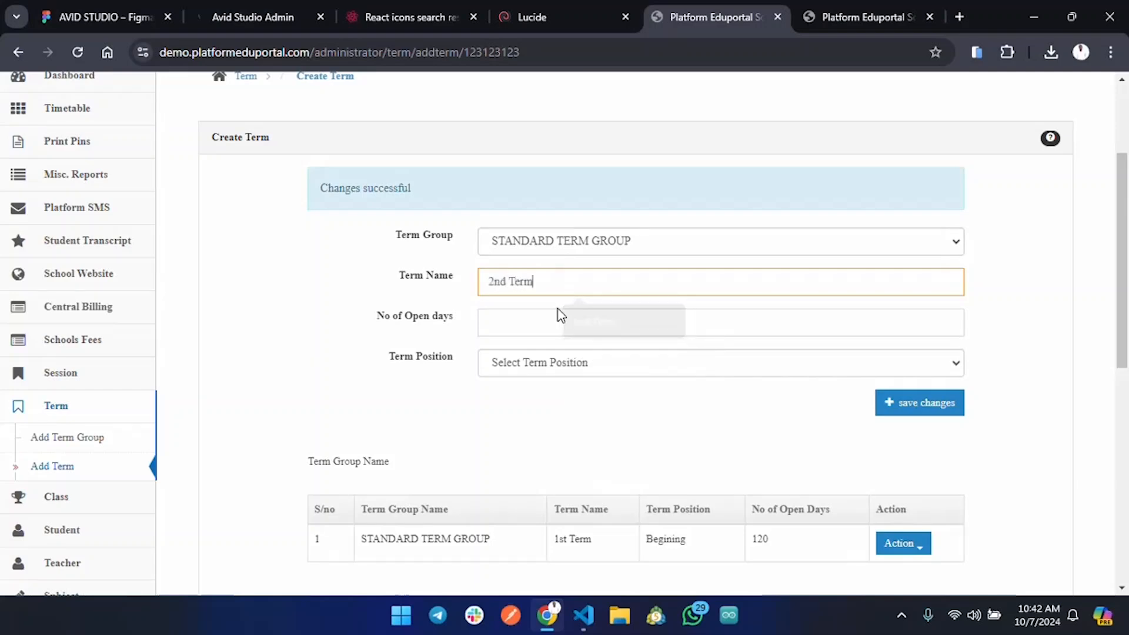
click(525, 322)
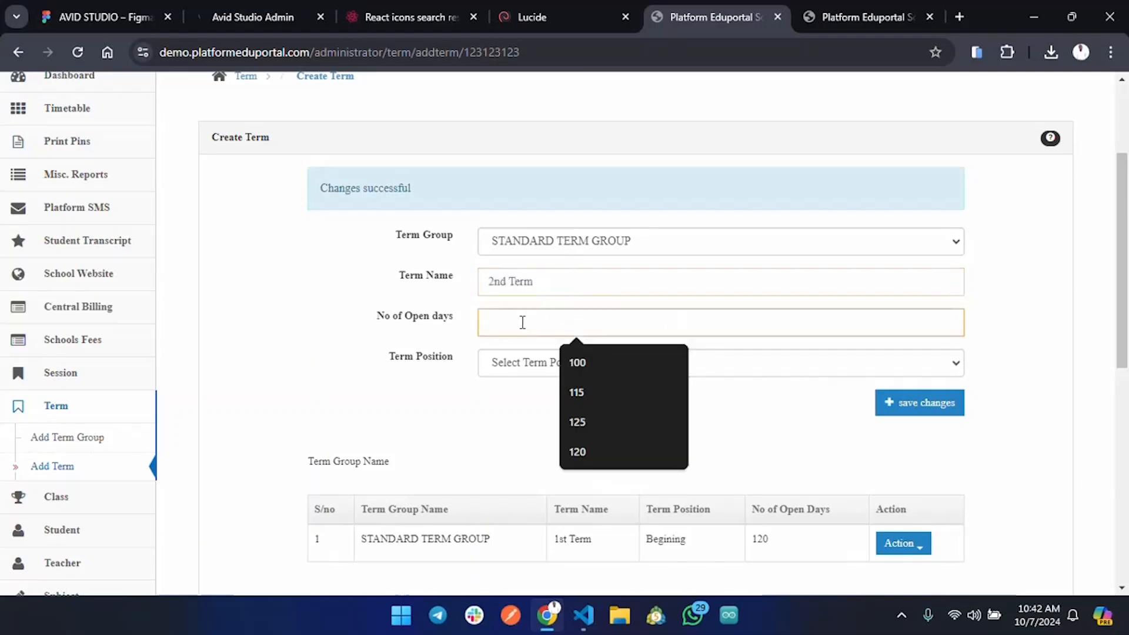
text(110)
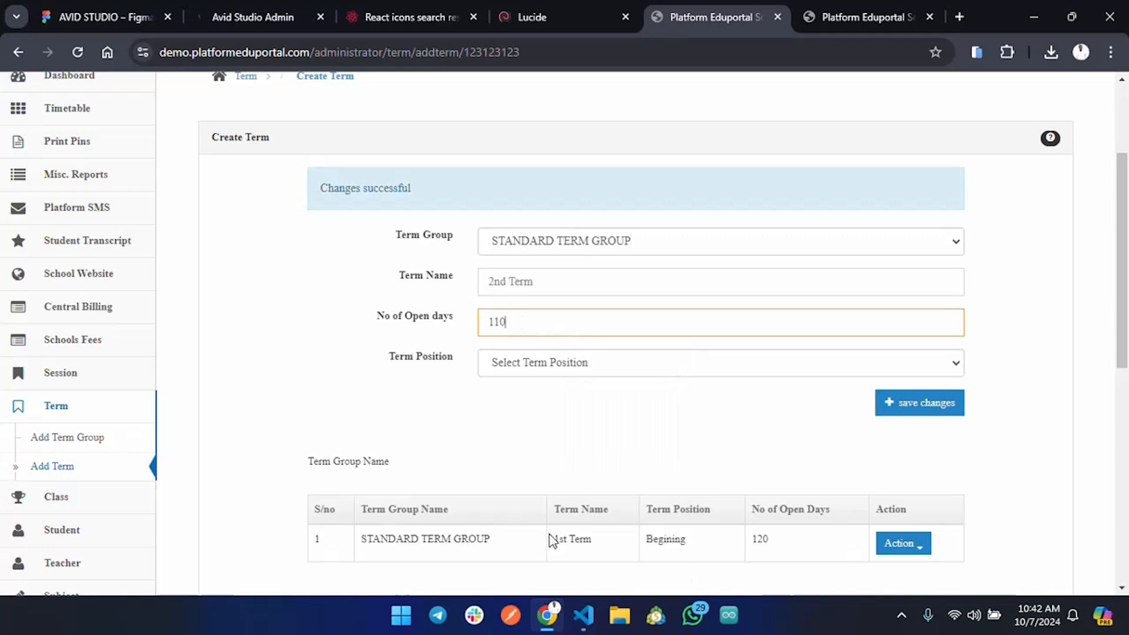
click(687, 366)
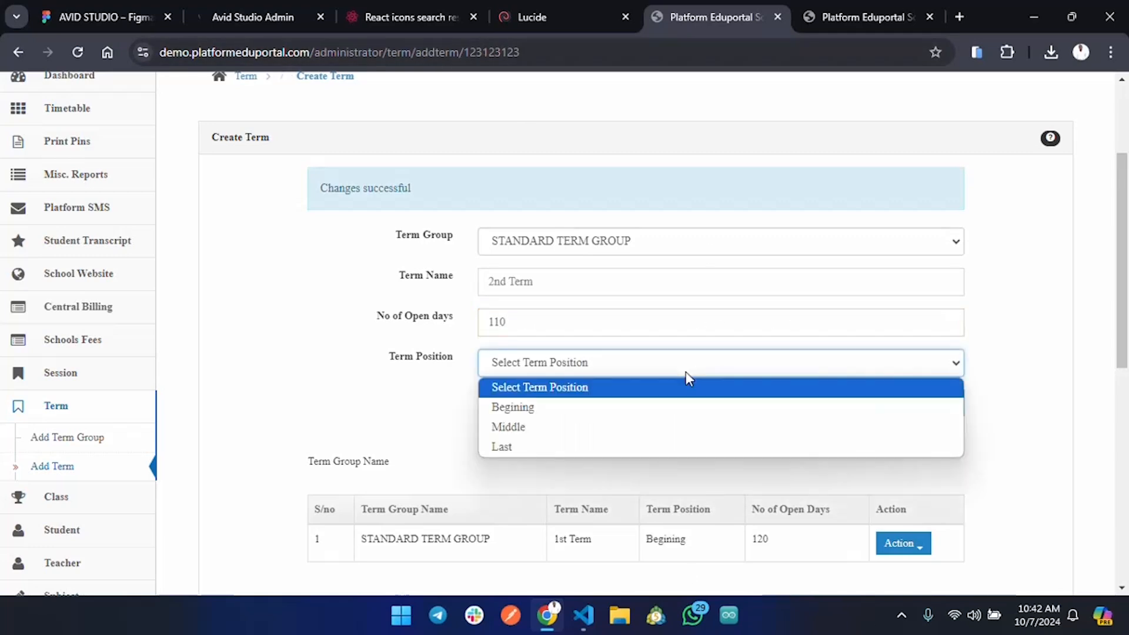
click(616, 434)
scroll(635, 282, down, 1)
click(928, 329)
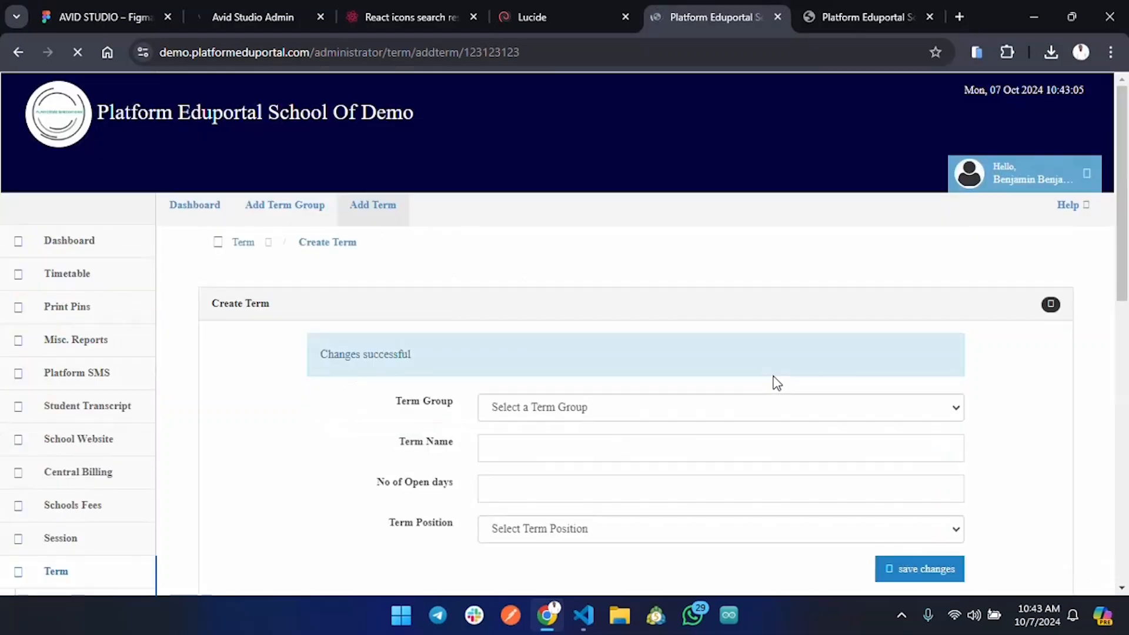
Choose STANDARD TERM GROUP, name the term '3rd Term' and enter 130 open days.
scroll(693, 434, down, 7)
scroll(518, 306, up, 6)
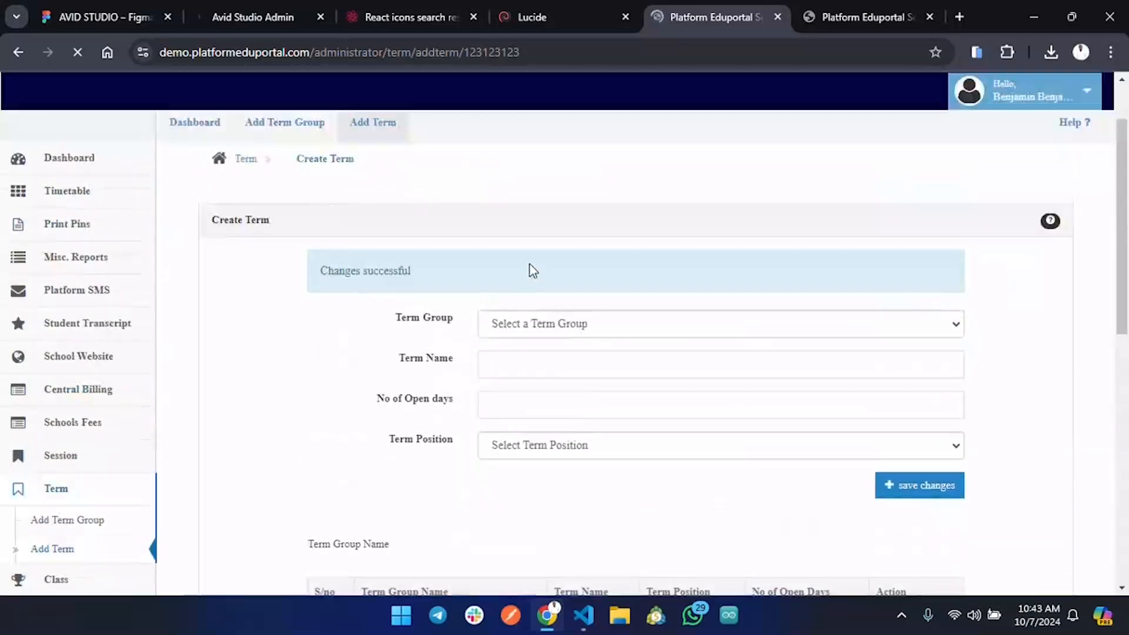
click(547, 327)
click(566, 369)
click(566, 361)
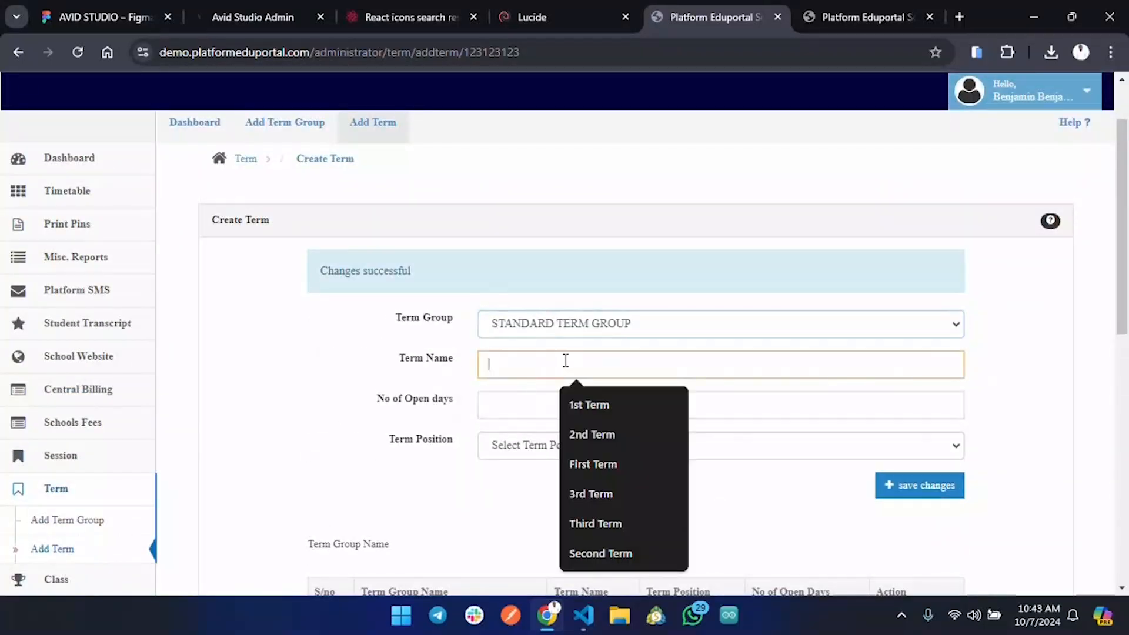
text(3rd)
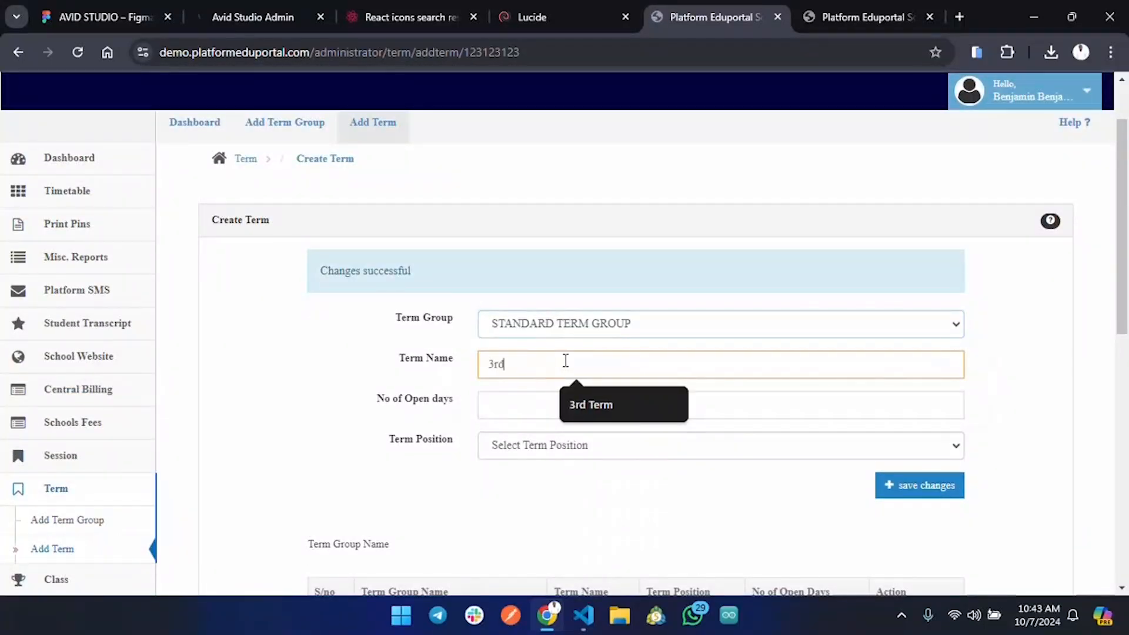
text(T erm)
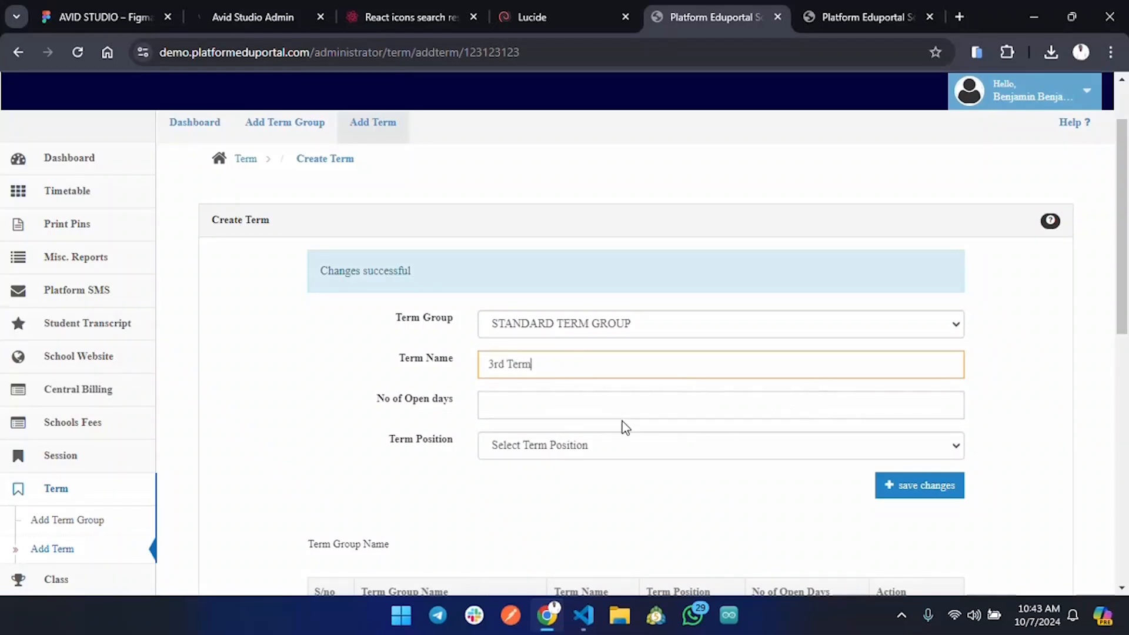
click(627, 403)
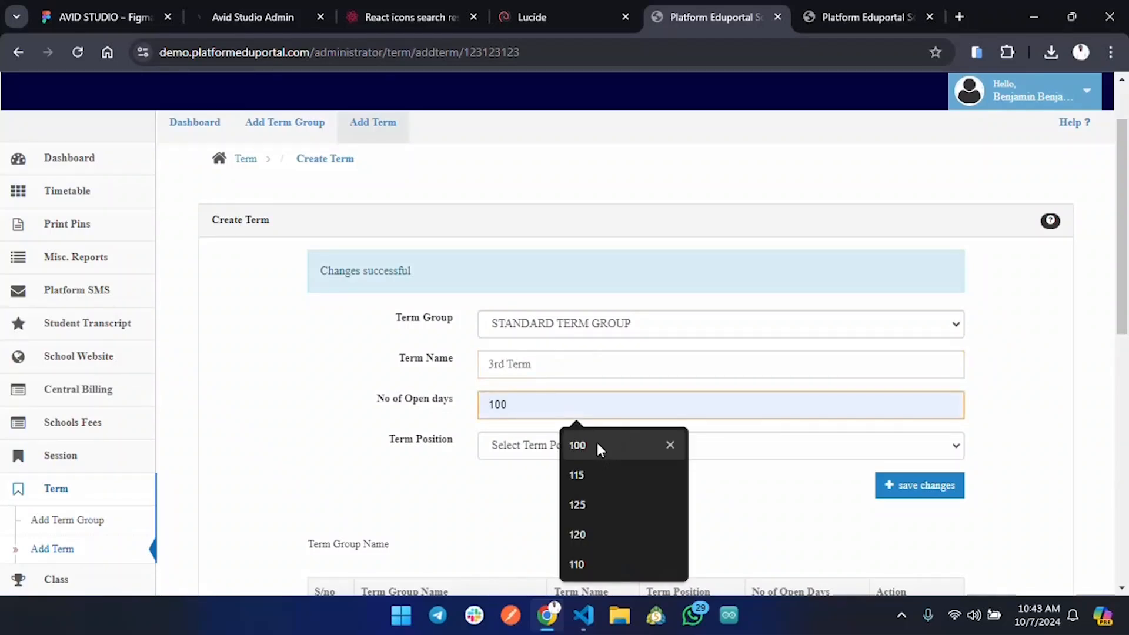
text(130)
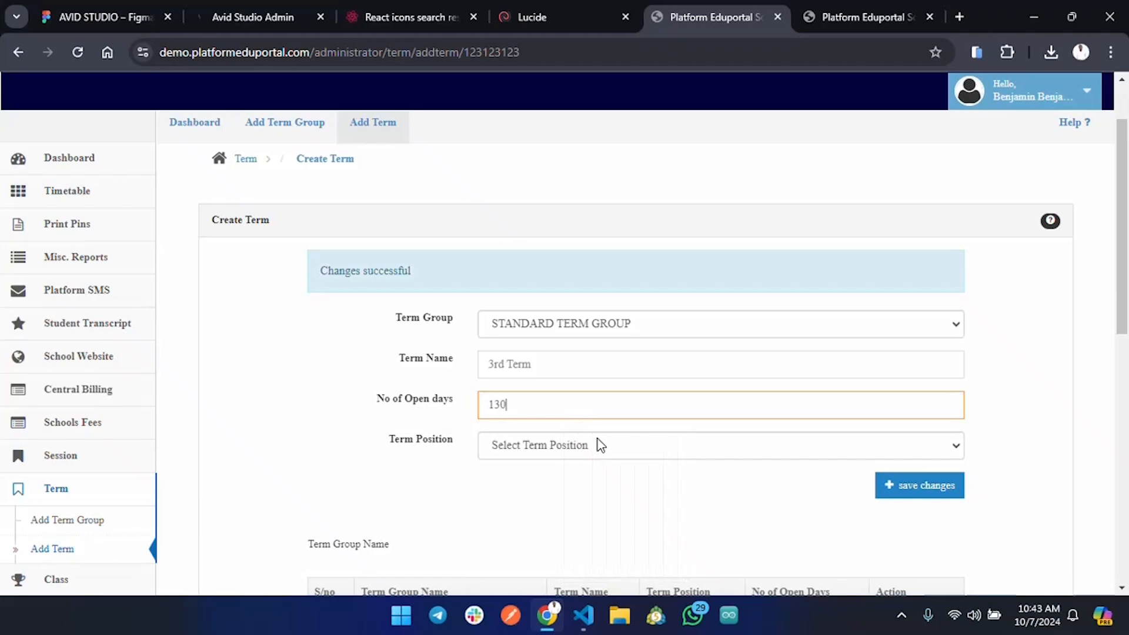
Set the term position to Last, save the 3rd Term, and check it in the term table.
click(634, 445)
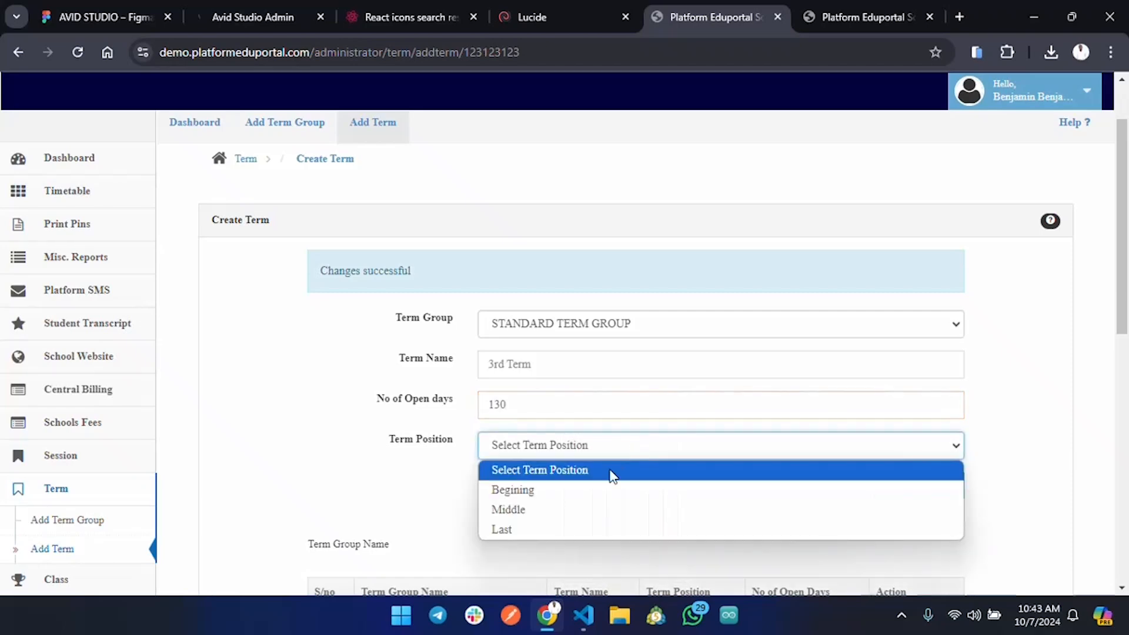
click(535, 538)
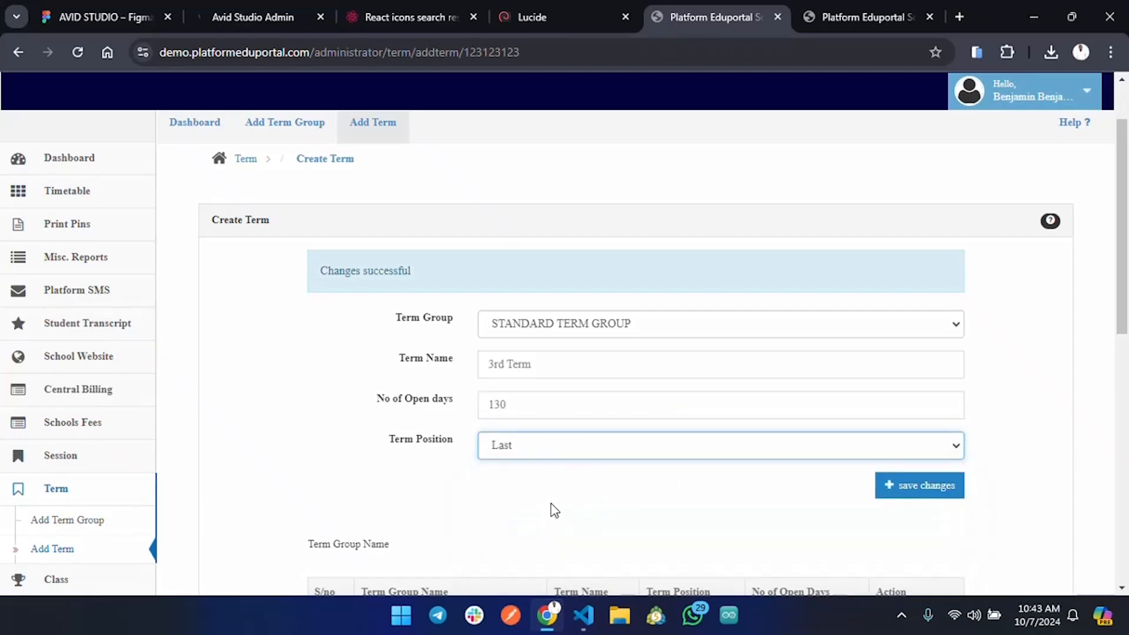
click(912, 493)
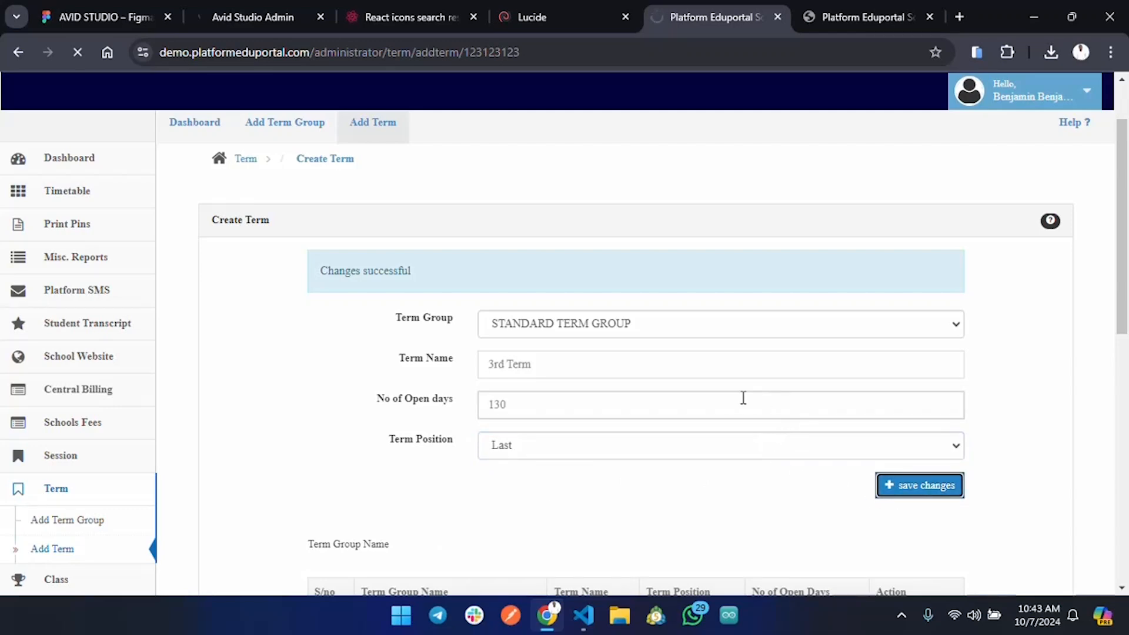
scroll(741, 398, down, 4)
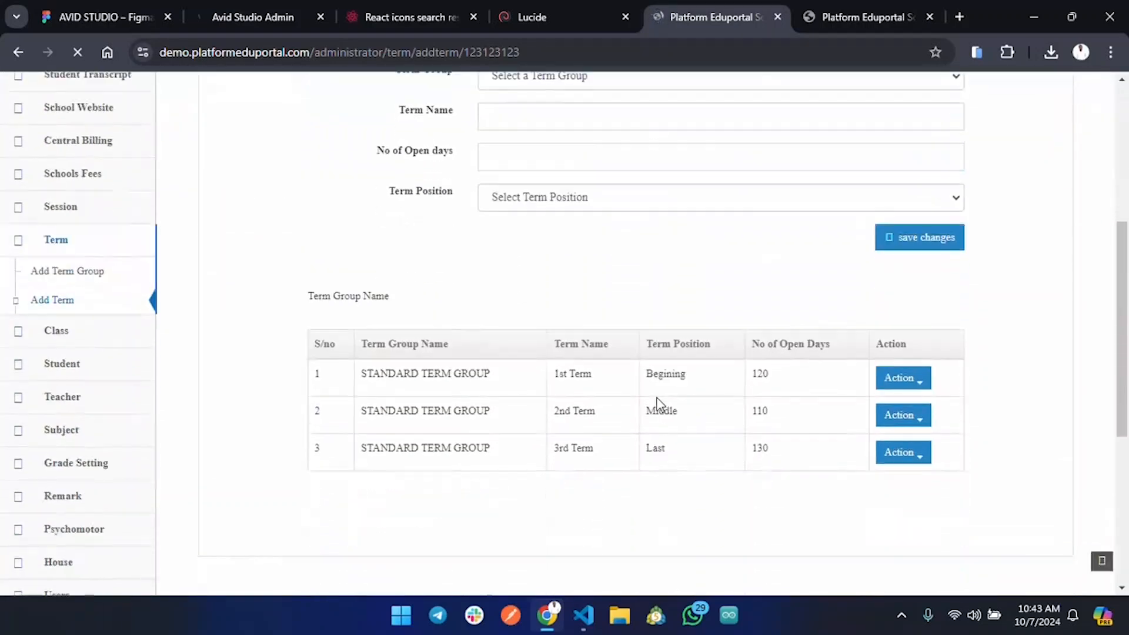
scroll(659, 405, down, 3)
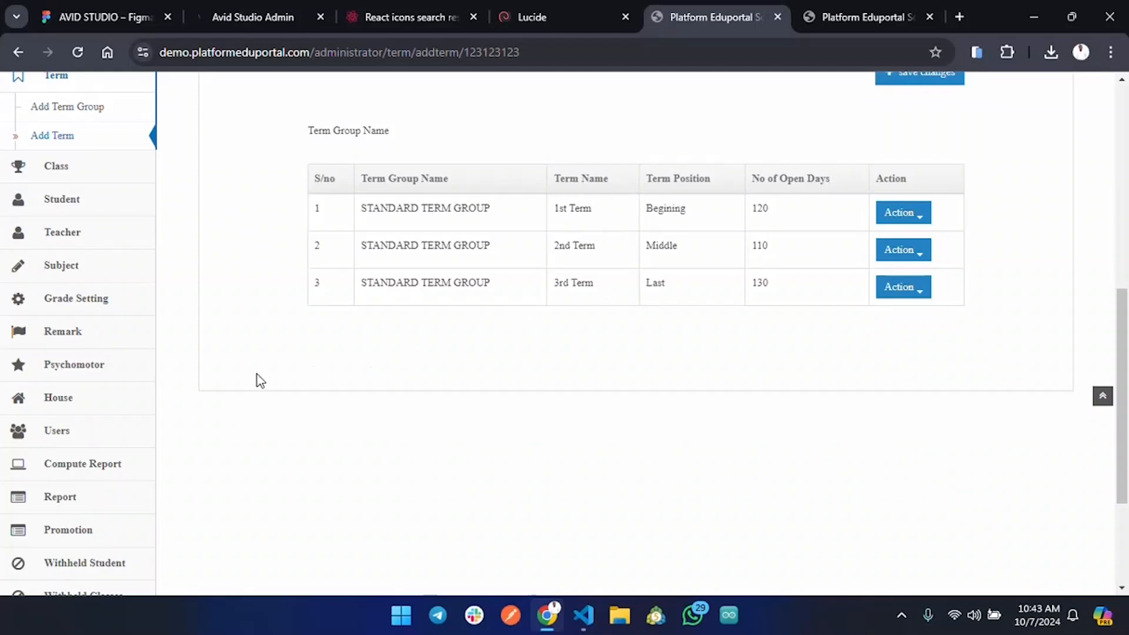
scroll(229, 367, up, 9)
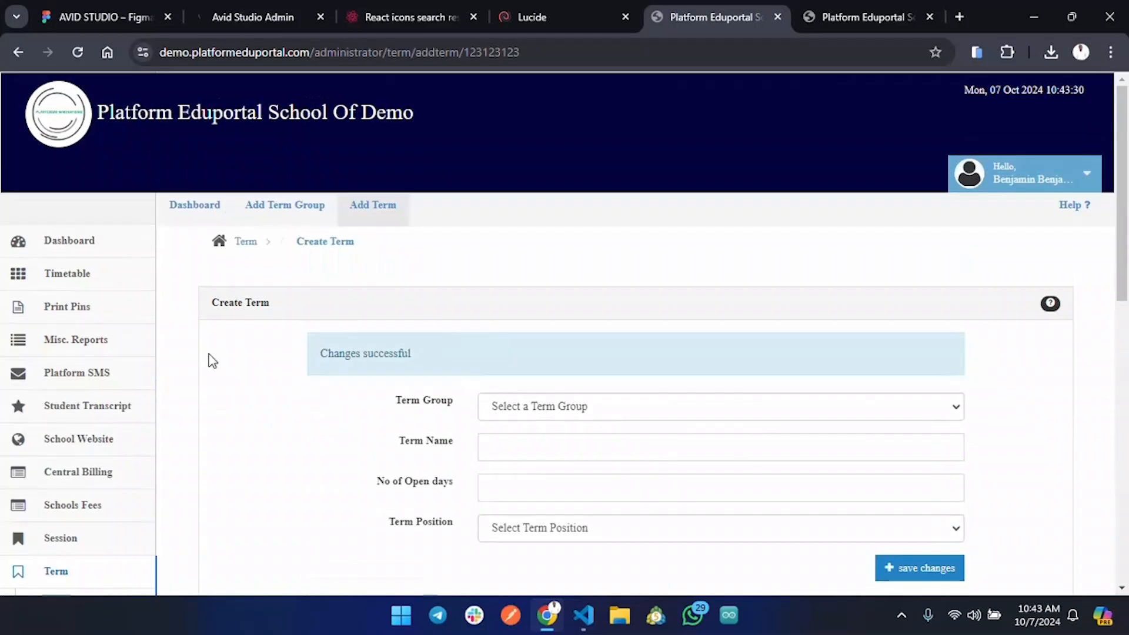
Go from the dashboard to School Config and select 1st Term as the Active Term.
click(66, 247)
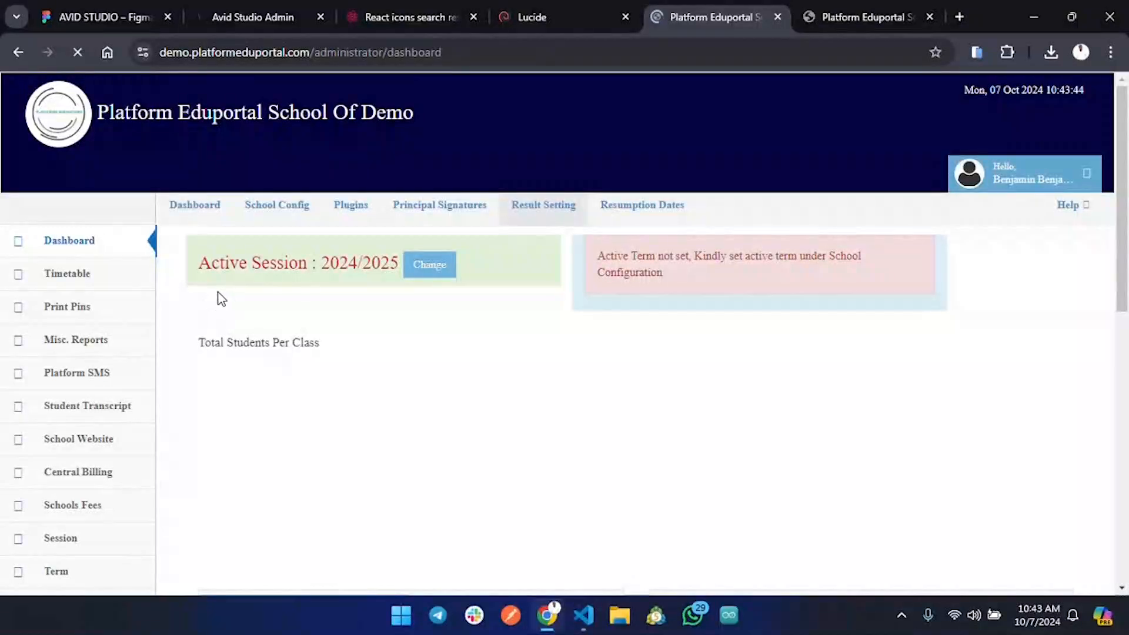
click(282, 213)
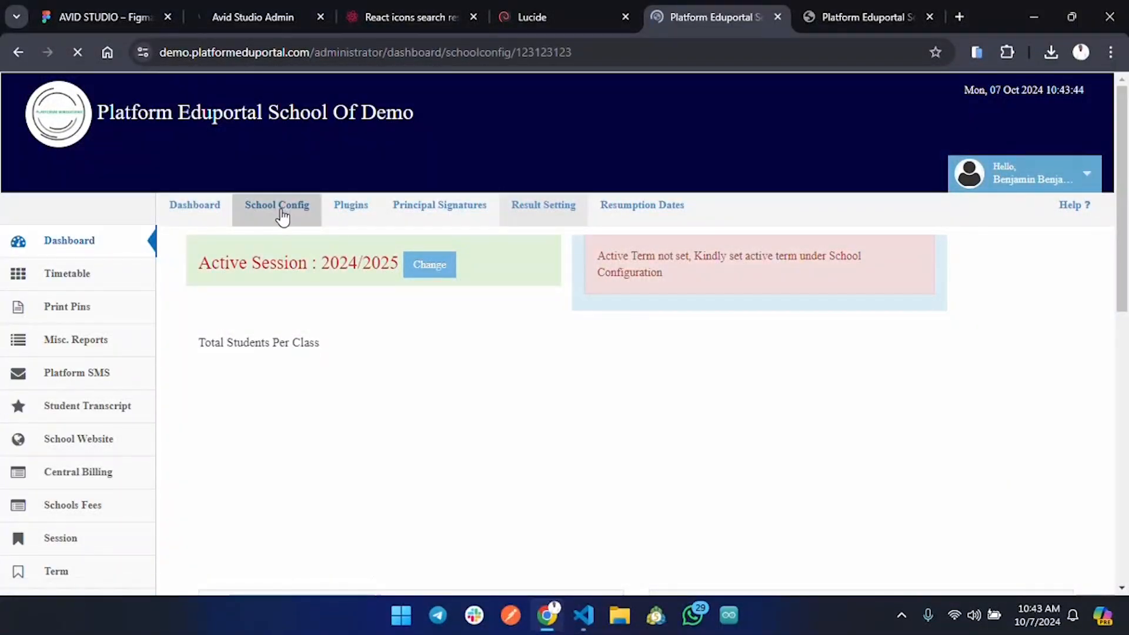
scroll(679, 461, down, 7)
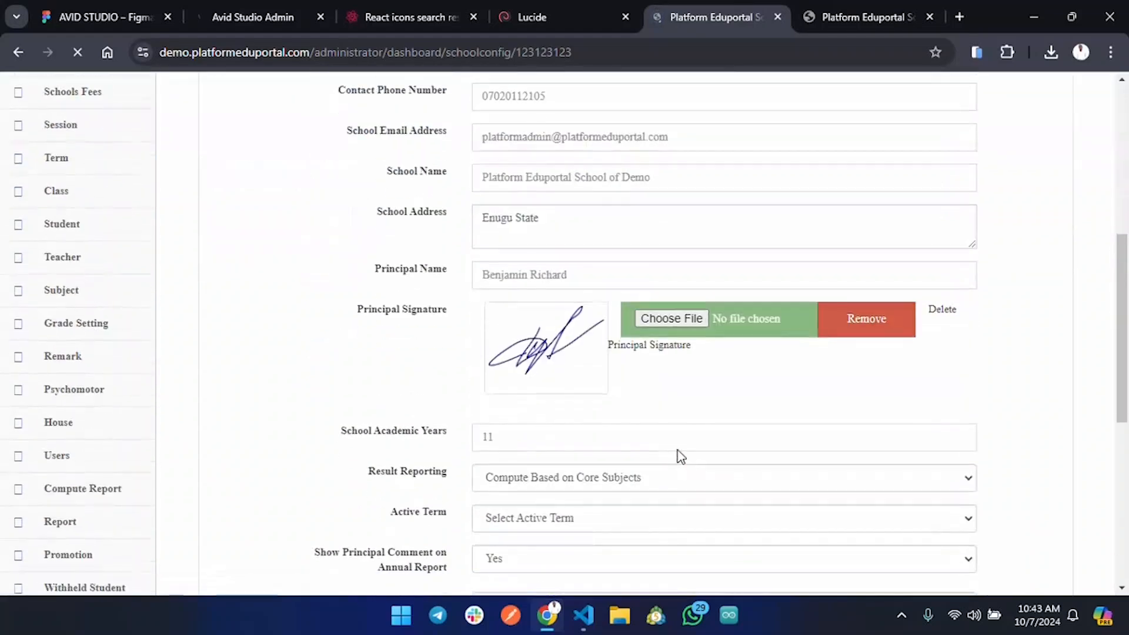
scroll(630, 411, down, 3)
click(613, 351)
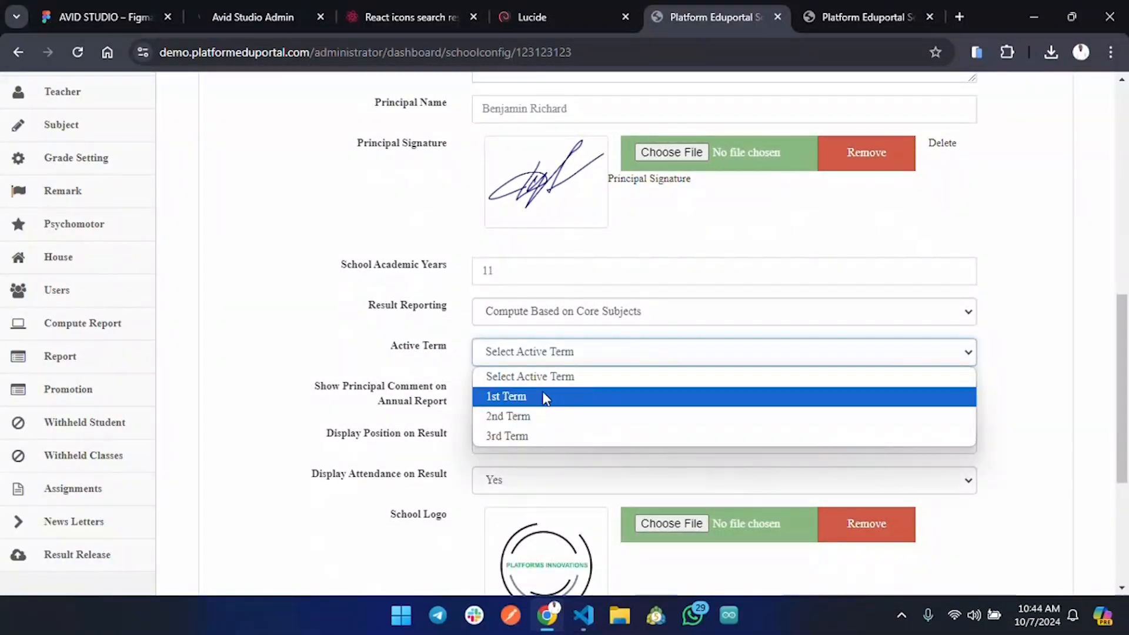
click(575, 397)
Put the cursor in the News Flash field, then view the school's public home page.
scroll(594, 368, down, 5)
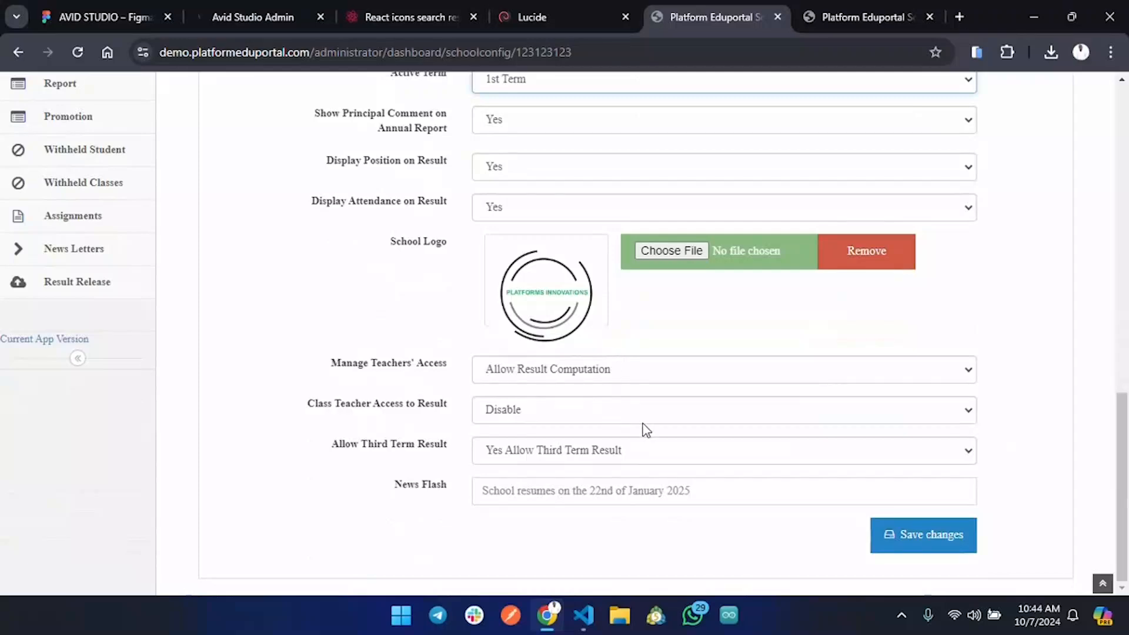
click(702, 495)
click(855, 20)
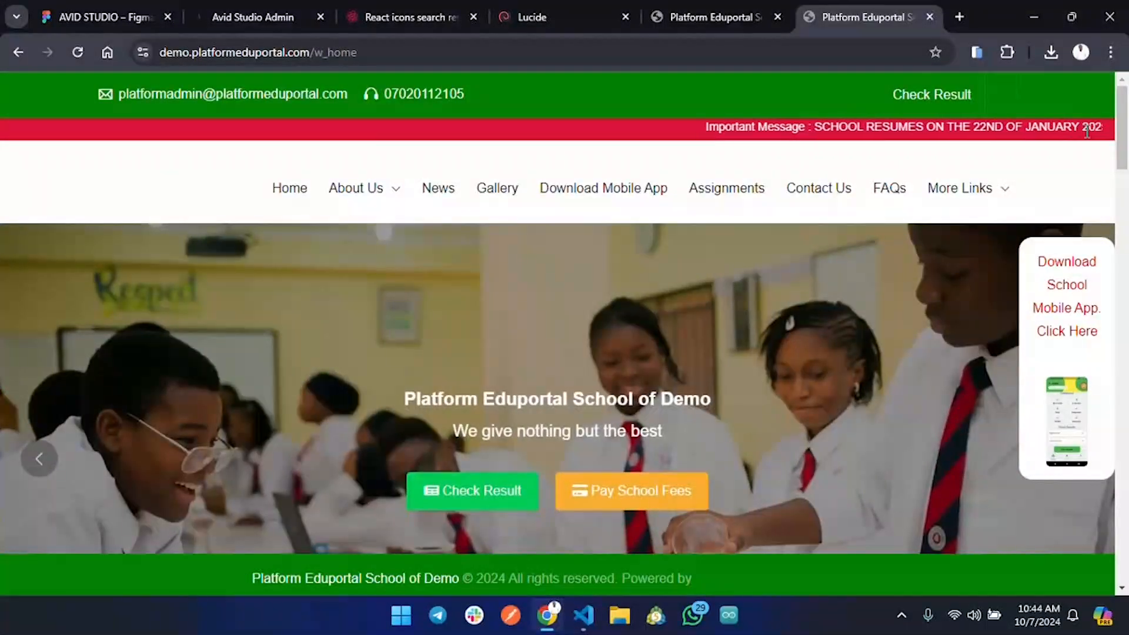
Change the news flash year from 2025 to 2026 and save School Config.
click(647, 18)
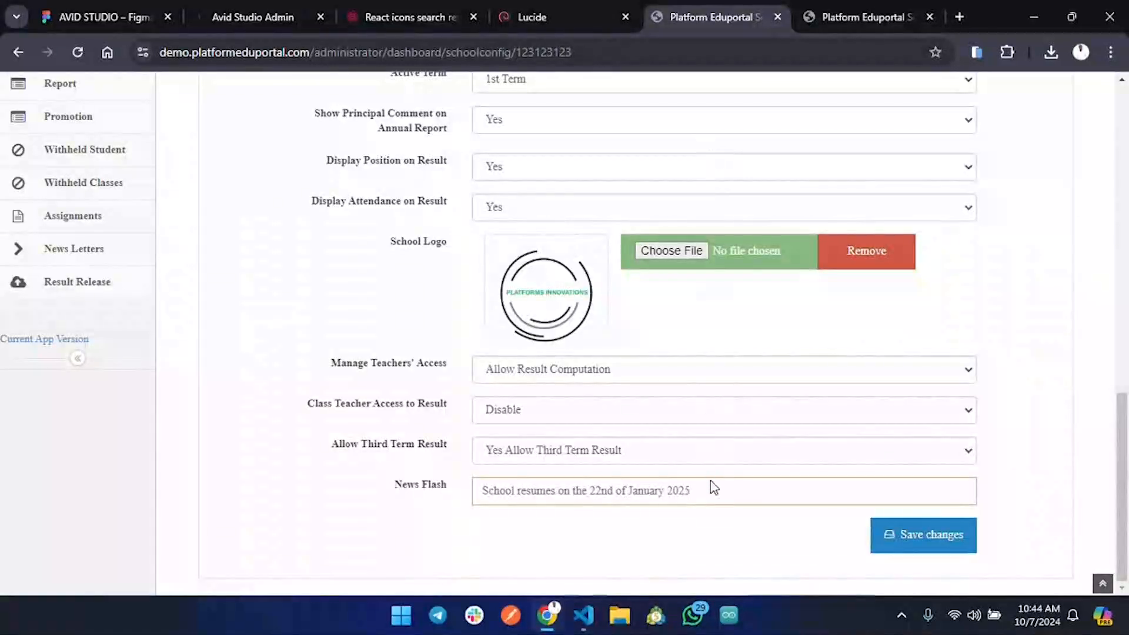
key(BackSpace)
text(6)
click(892, 529)
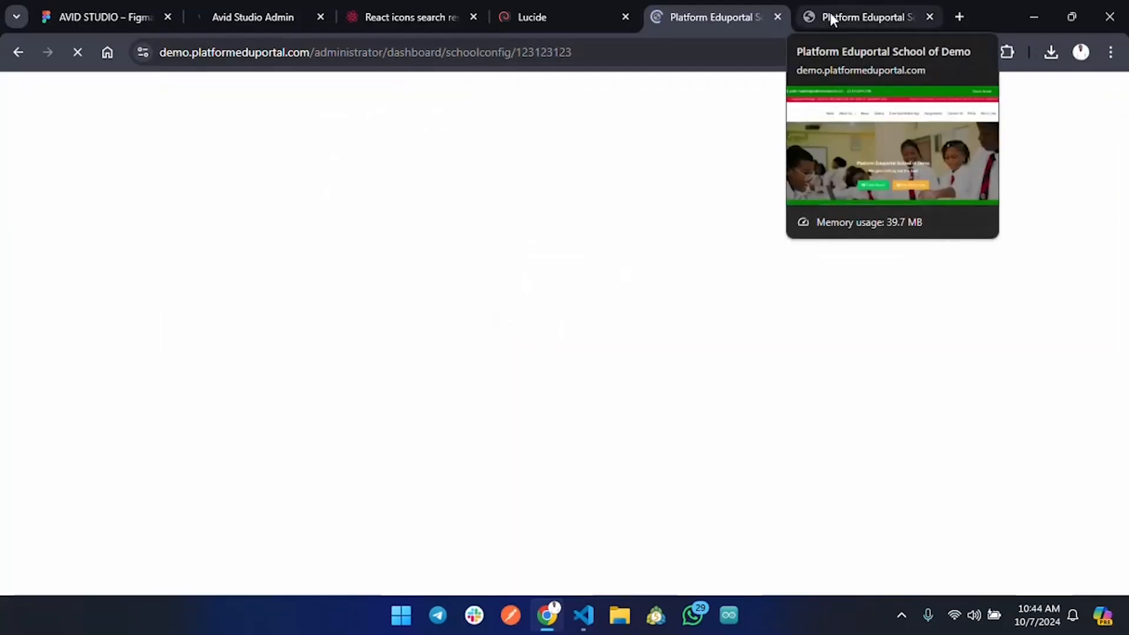
Reload the public home page to check the news flash, then save School Config again.
click(830, 12)
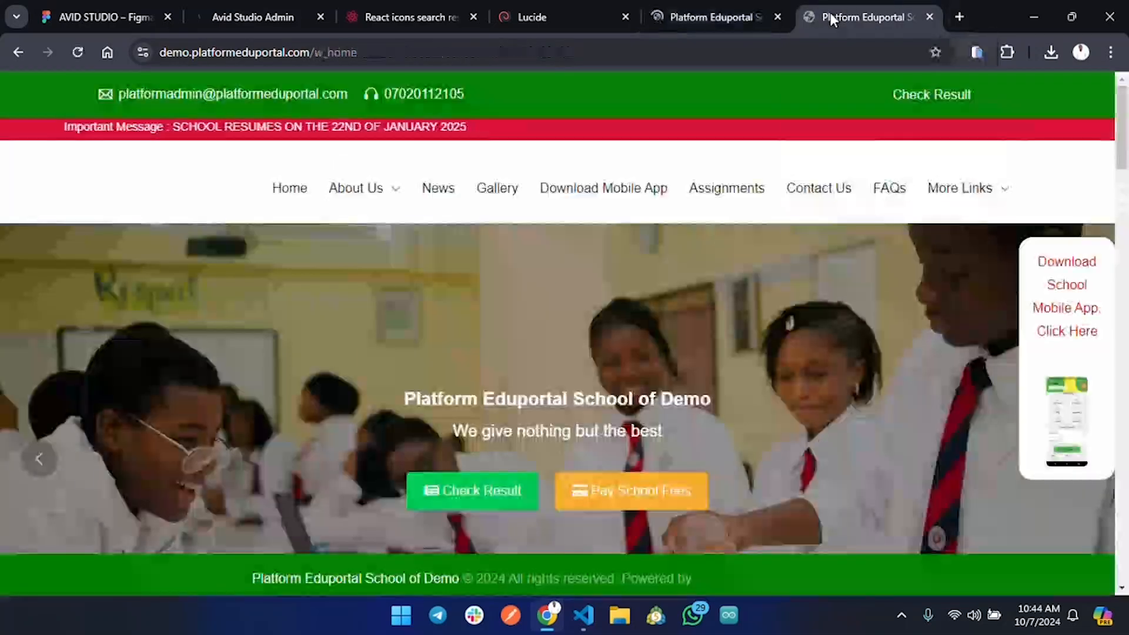
click(77, 52)
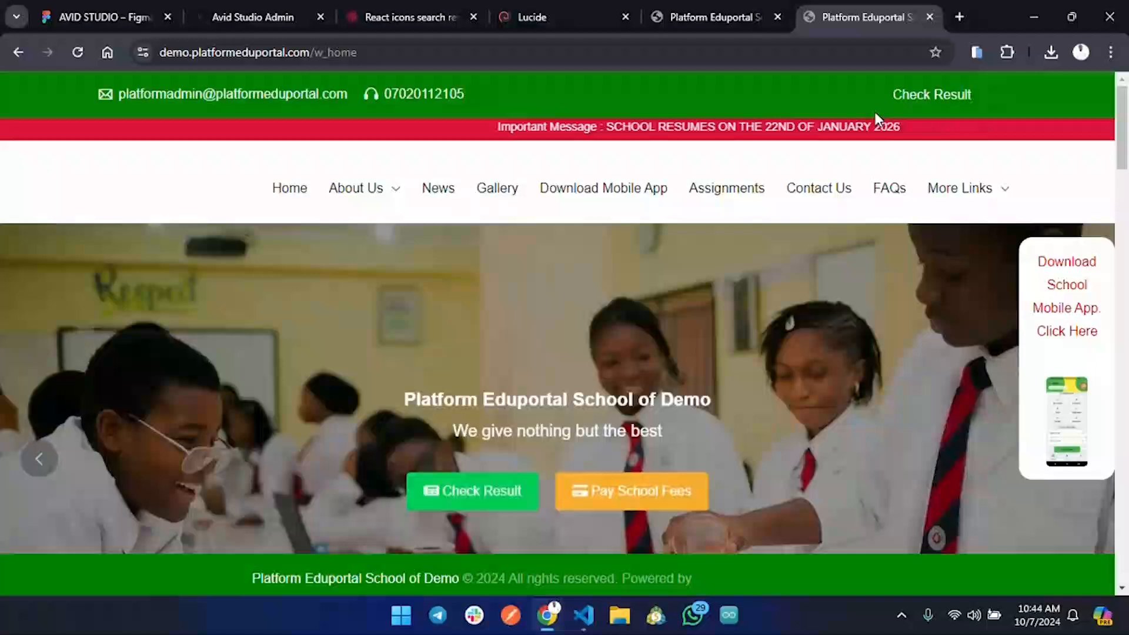
click(723, 17)
scroll(723, 308, down, 4)
scroll(726, 310, down, 5)
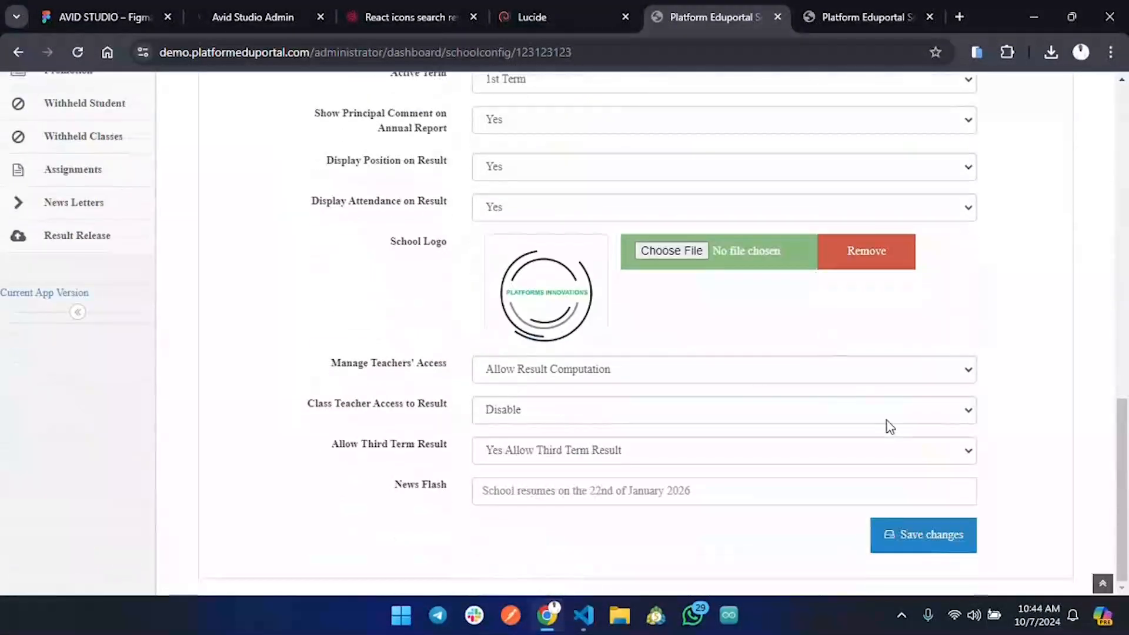
click(916, 534)
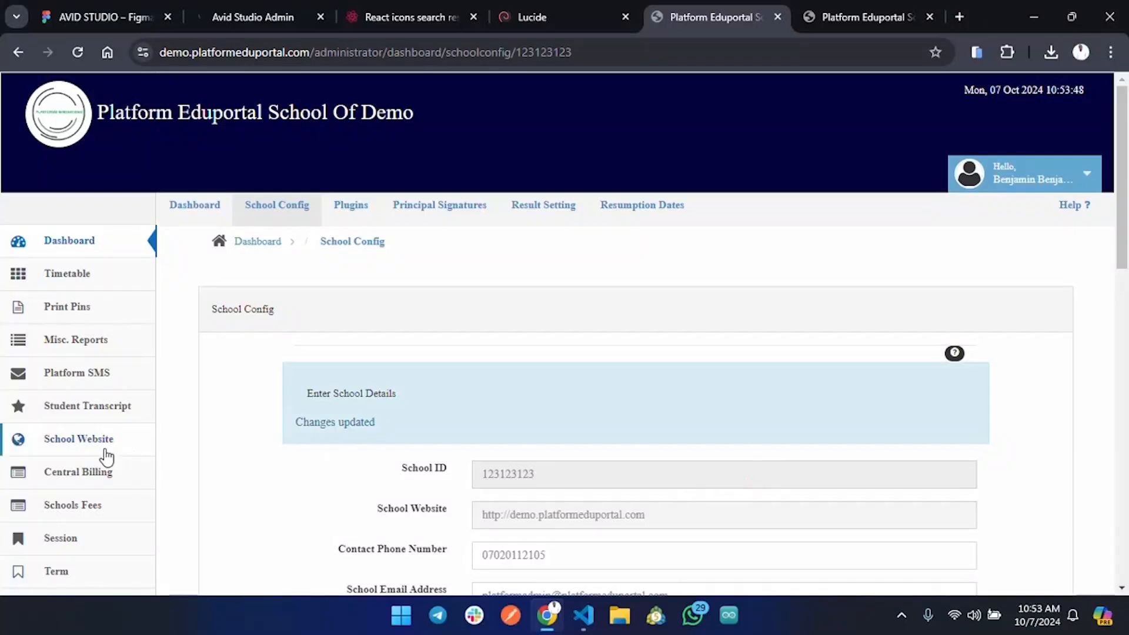
In Session, confirm 2024/2025 is the activated session, then go to Session Configuration.
scroll(68, 459, down, 3)
click(65, 385)
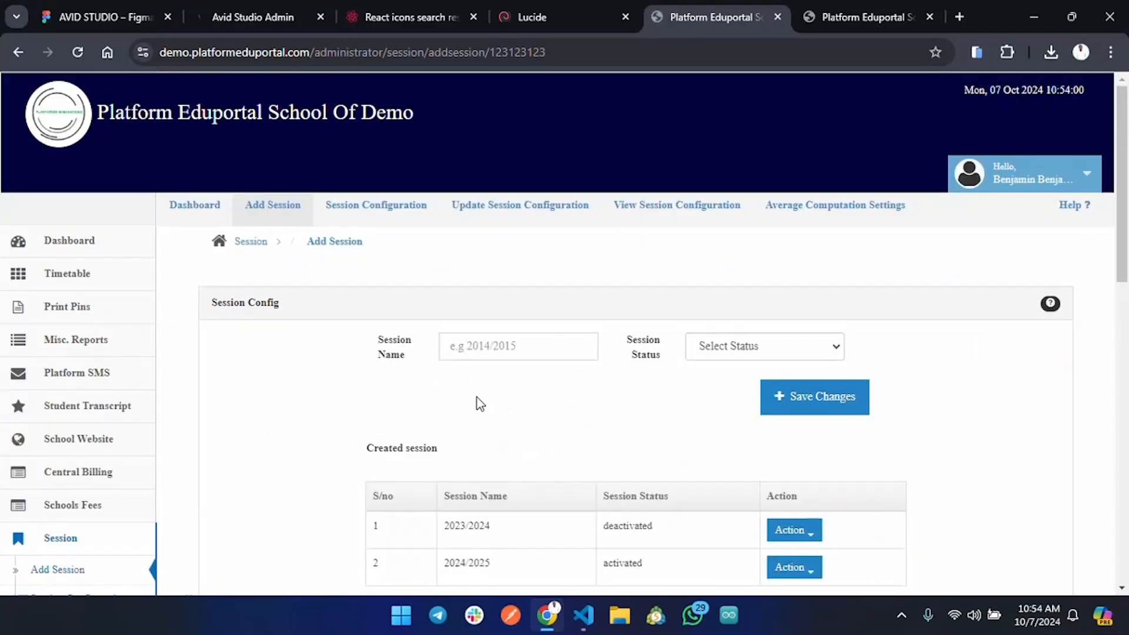
scroll(474, 457, down, 2)
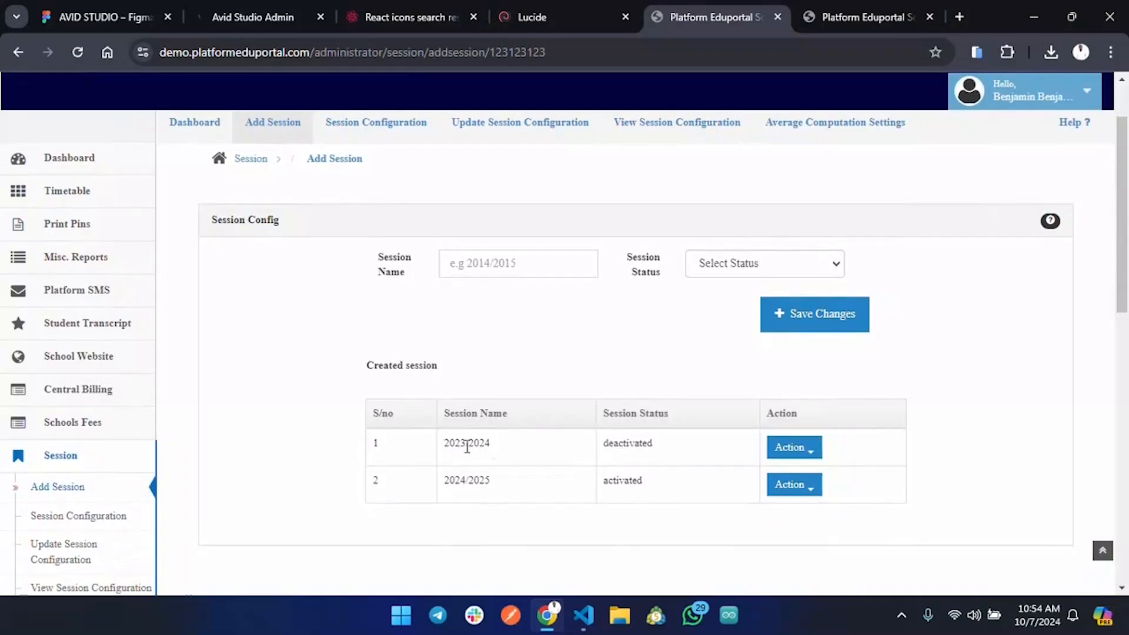
drag(449, 480, 647, 481)
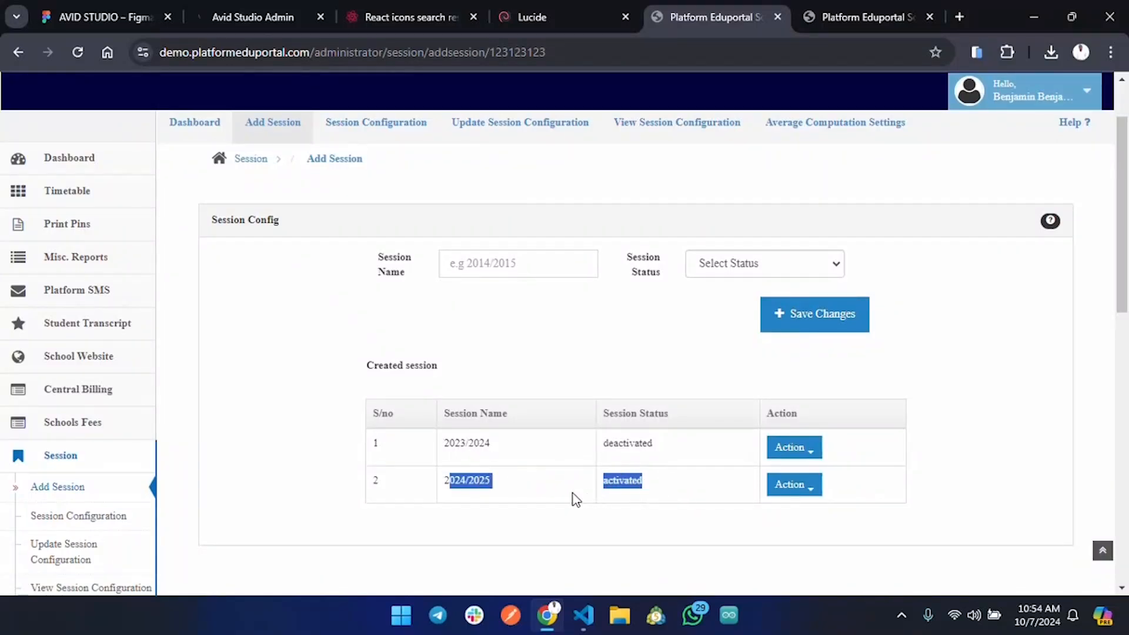
click(447, 481)
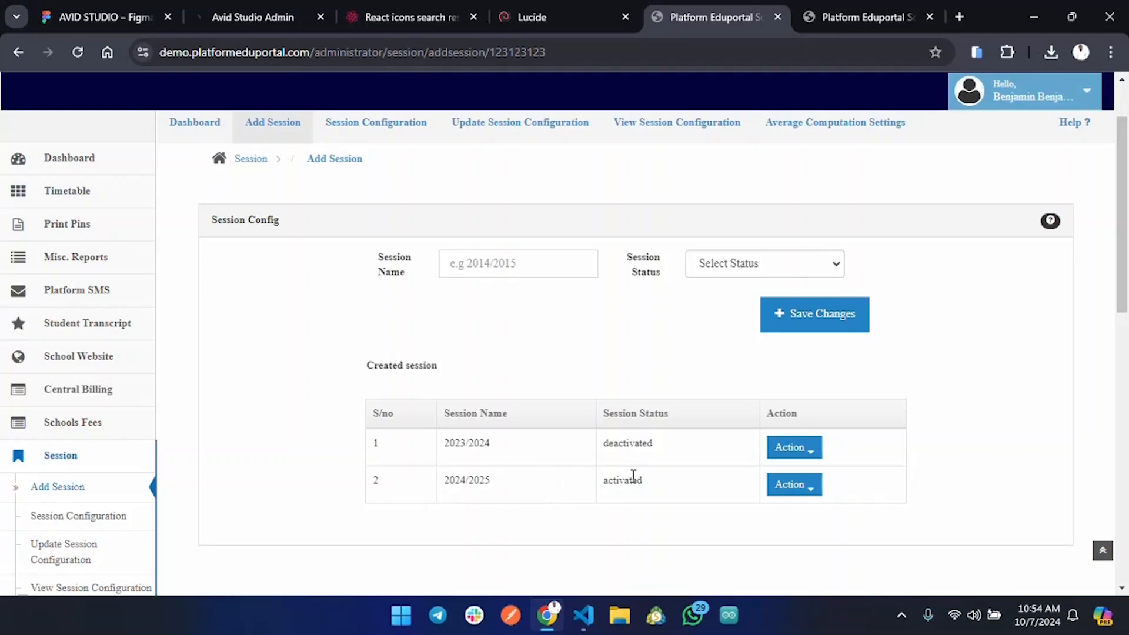
click(369, 127)
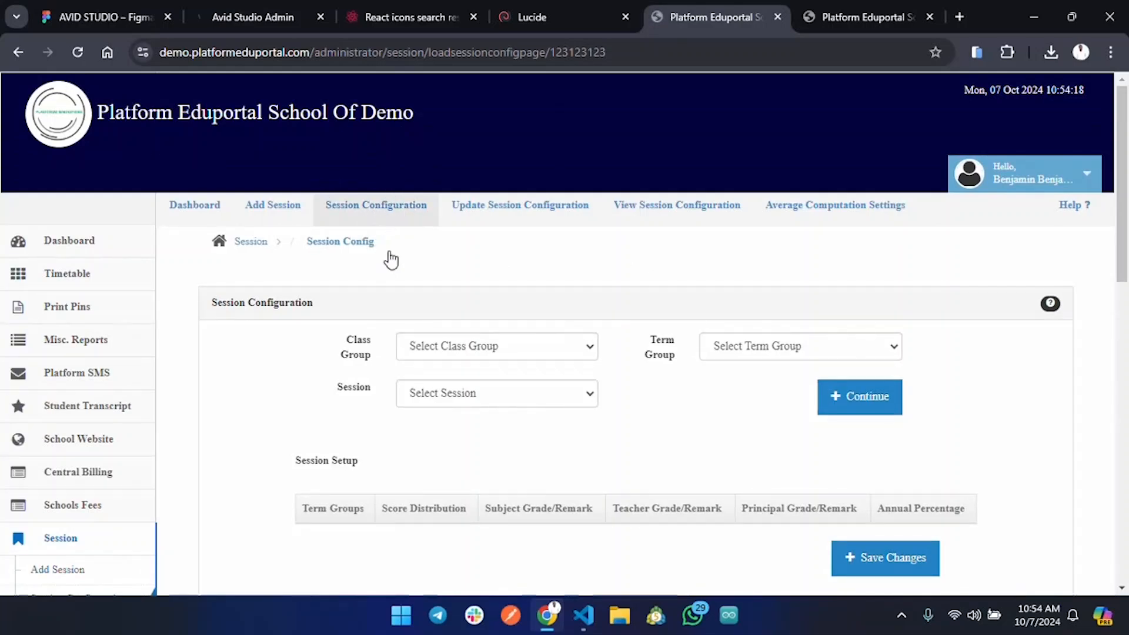
Find no Class Group available, then choose STANDARD TERM GROUP and session 2024/2025.
click(526, 352)
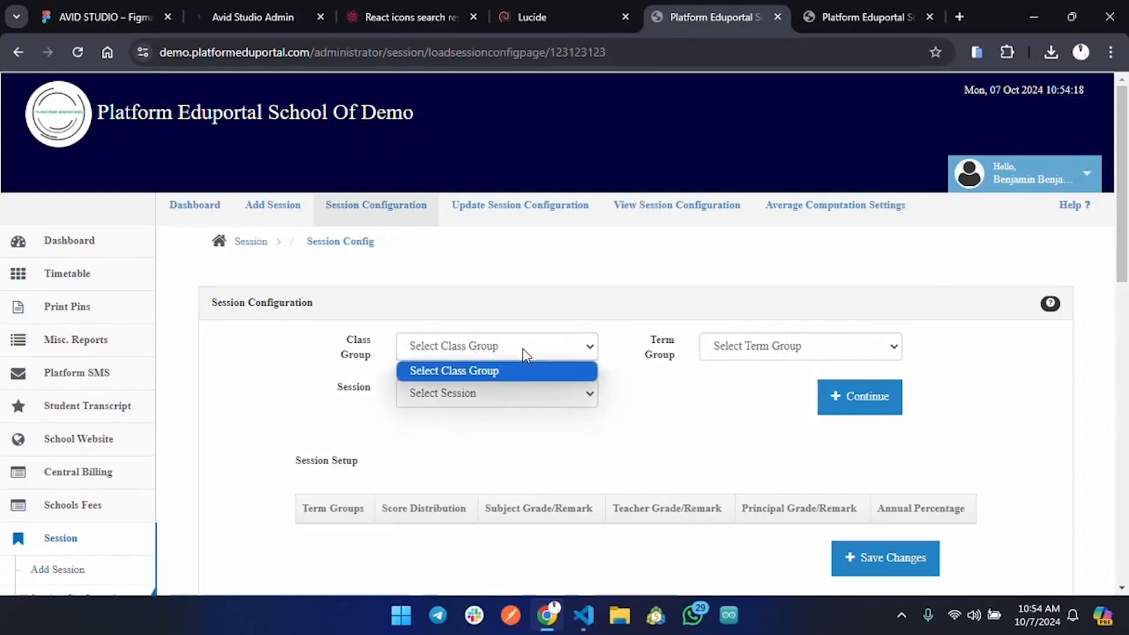
drag(318, 351, 375, 359)
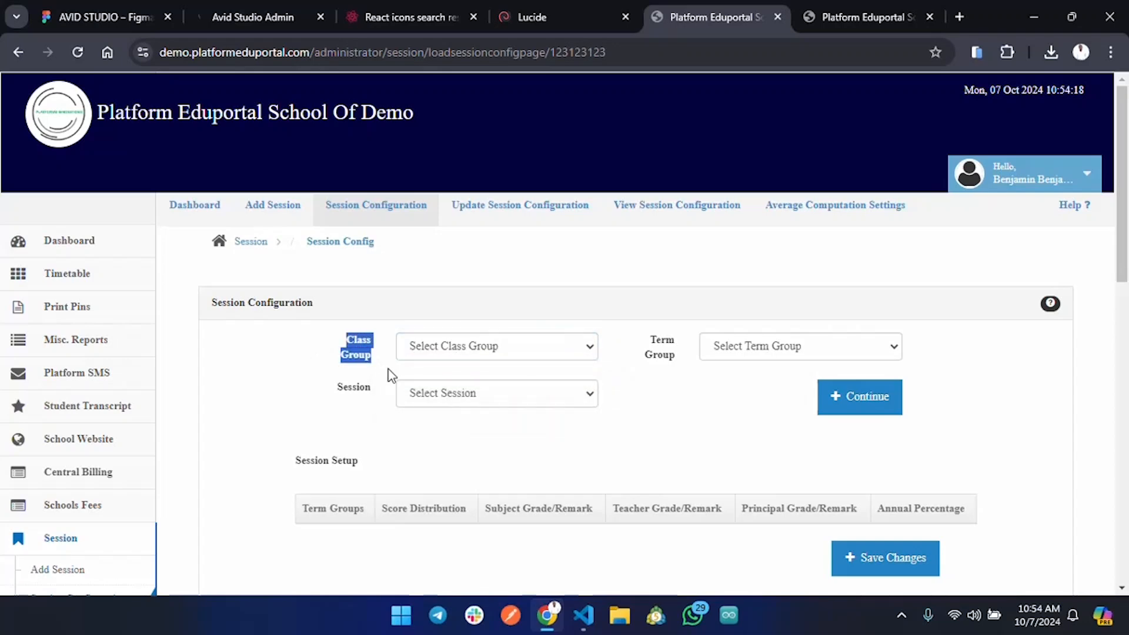
drag(650, 337, 676, 360)
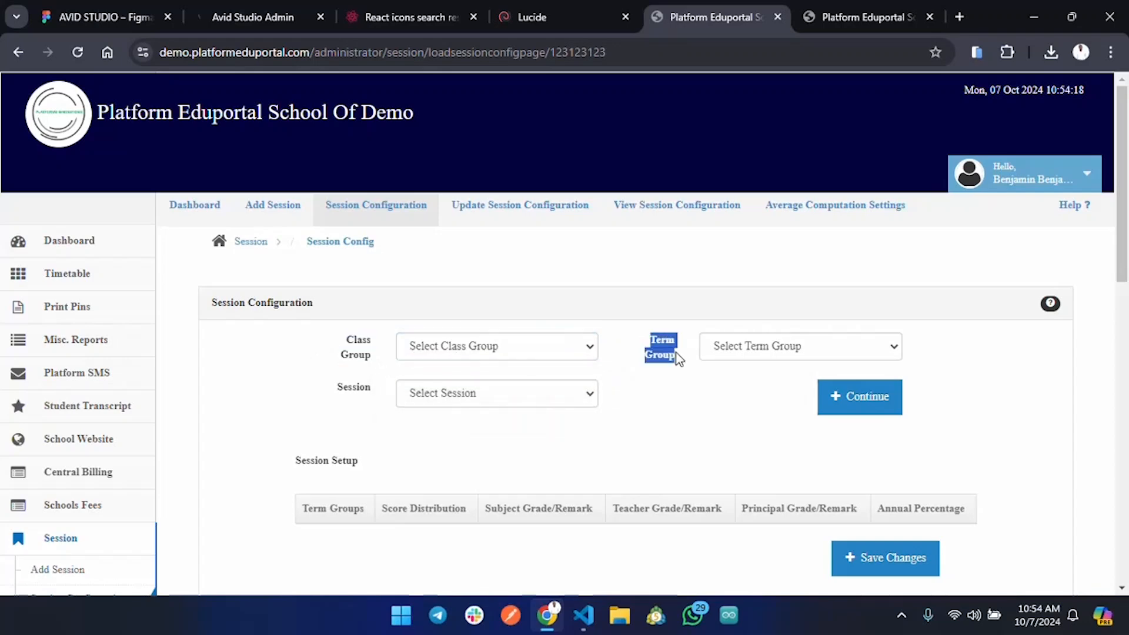
click(770, 348)
click(788, 390)
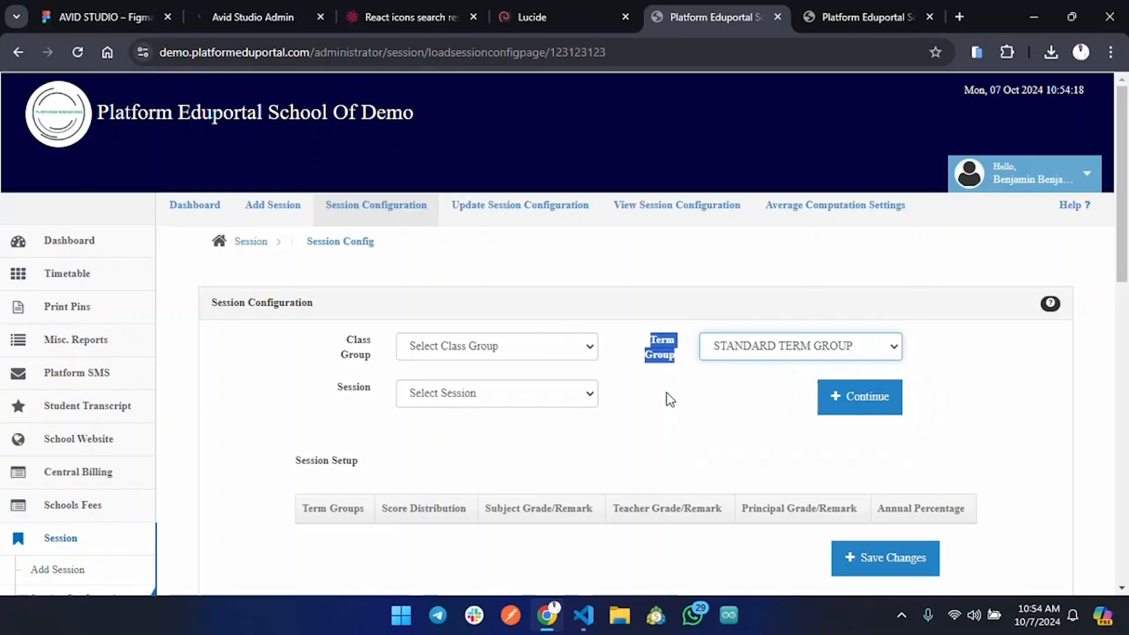
click(520, 396)
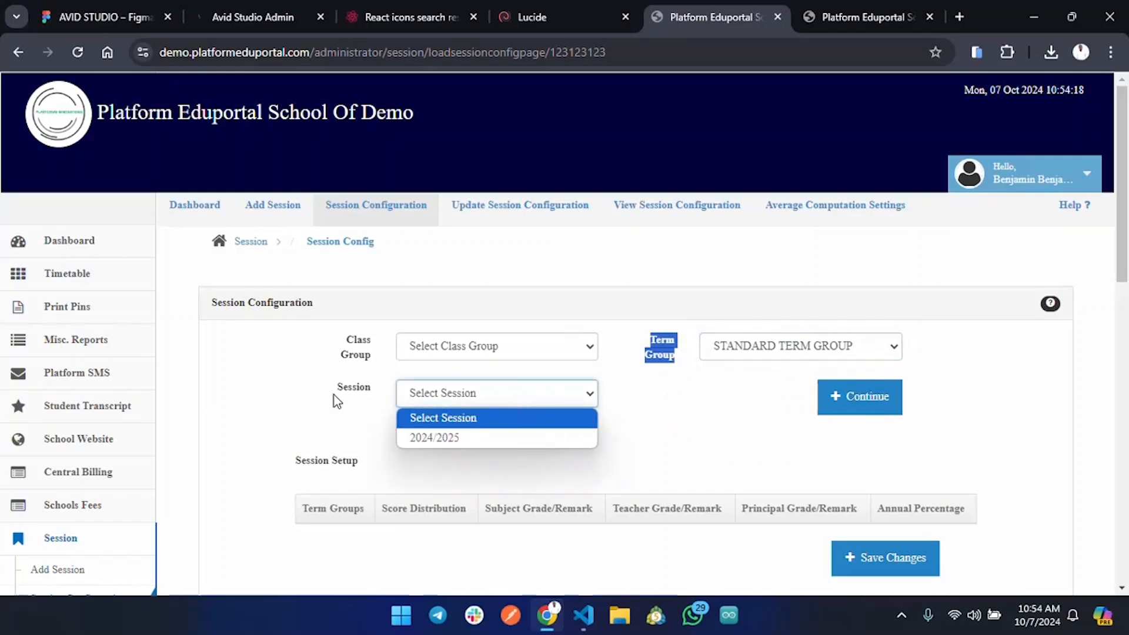
click(458, 435)
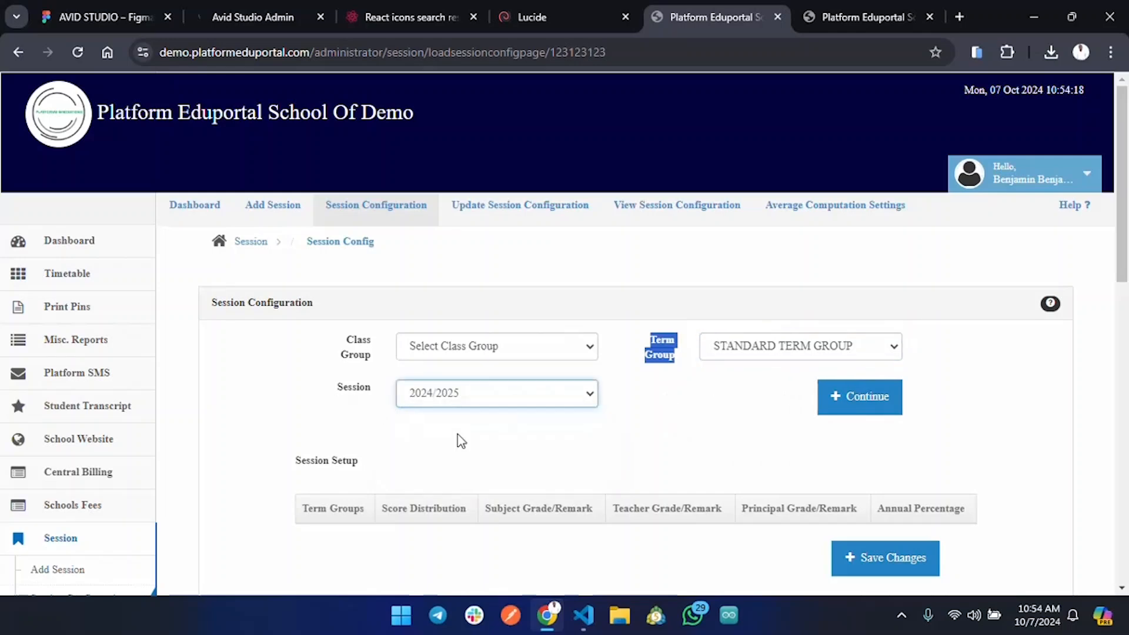
Recheck the empty Class Group list and review the session configuration fields.
click(509, 346)
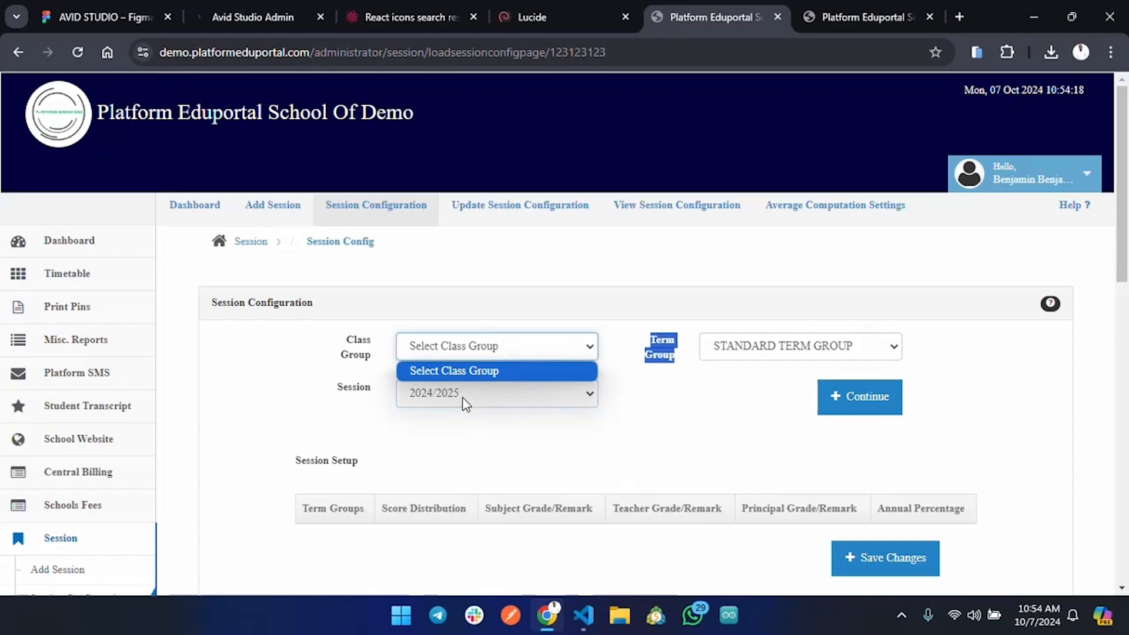
drag(340, 334, 373, 365)
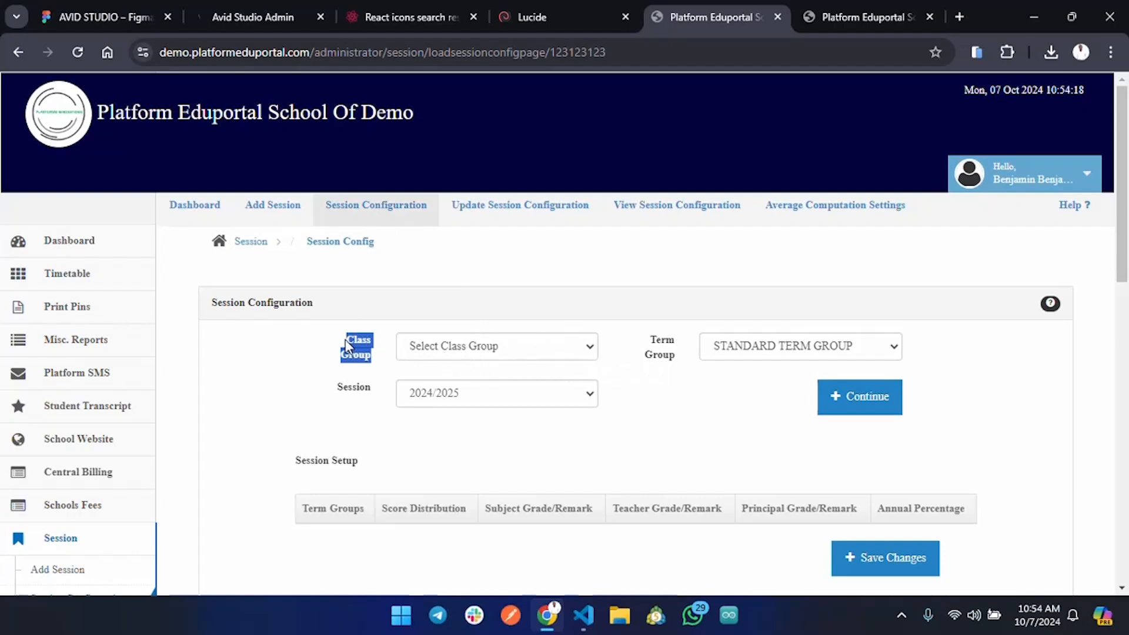
drag(349, 346, 408, 390)
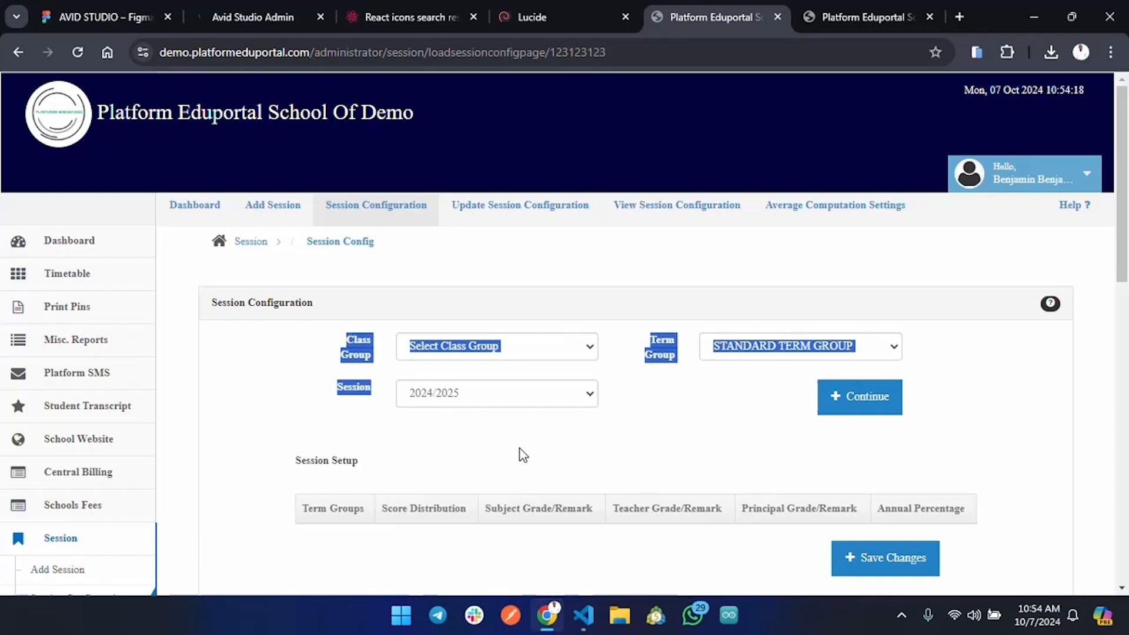
scroll(586, 505, down, 1)
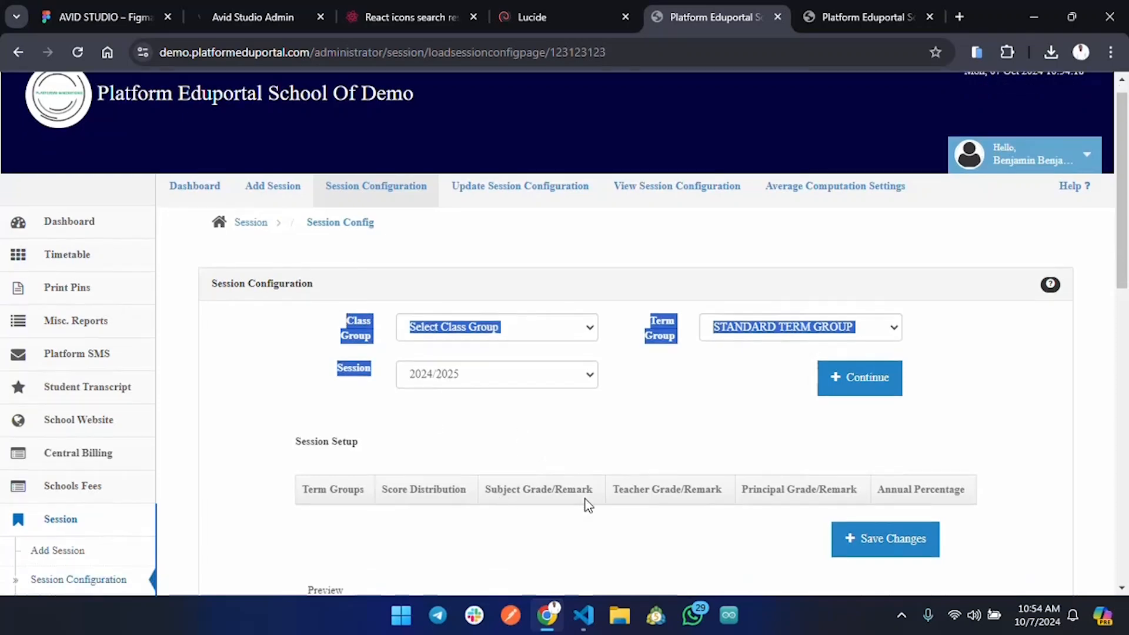
scroll(583, 501, down, 1)
scroll(575, 488, up, 1)
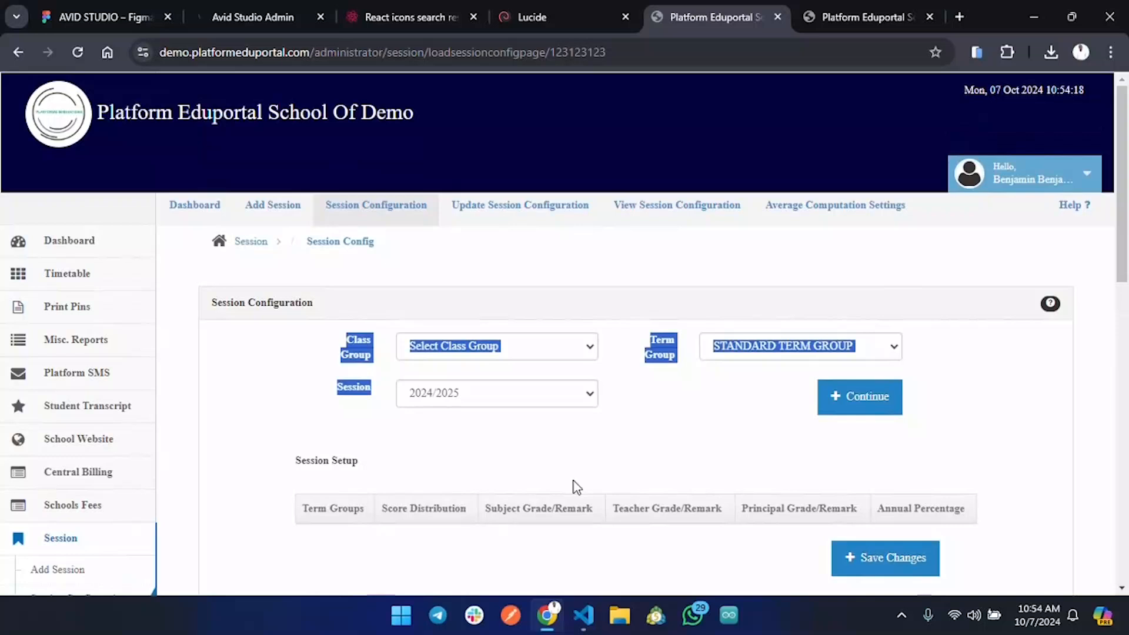